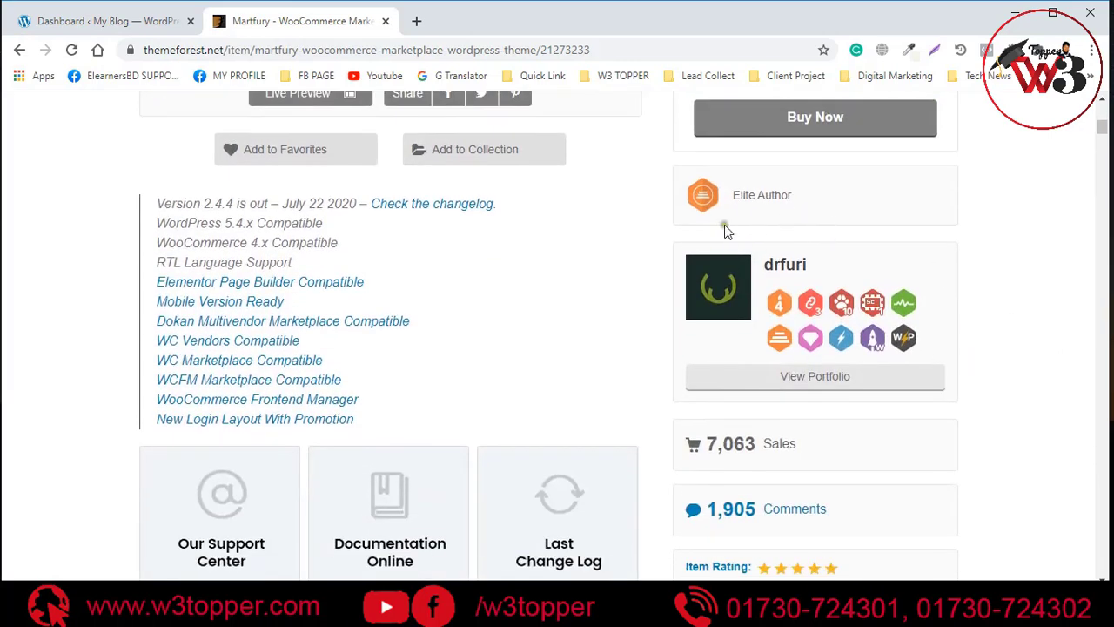
- Examine the Martfury theme's ThemeForest page for its licence price, support terms, compatibility list, author, sales and rating
{"action": "scroll", "coordinate": [561, 226], "scroll_direction": "up", "scroll_amount": 2}
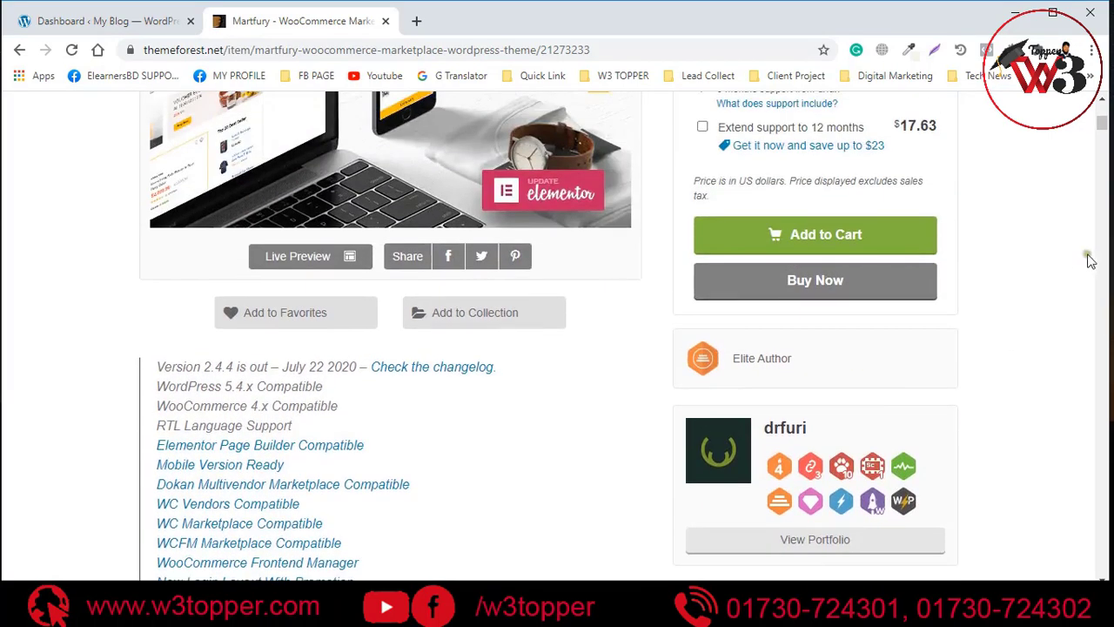
{"action": "scroll", "coordinate": [1035, 259], "scroll_direction": "down", "scroll_amount": 1}
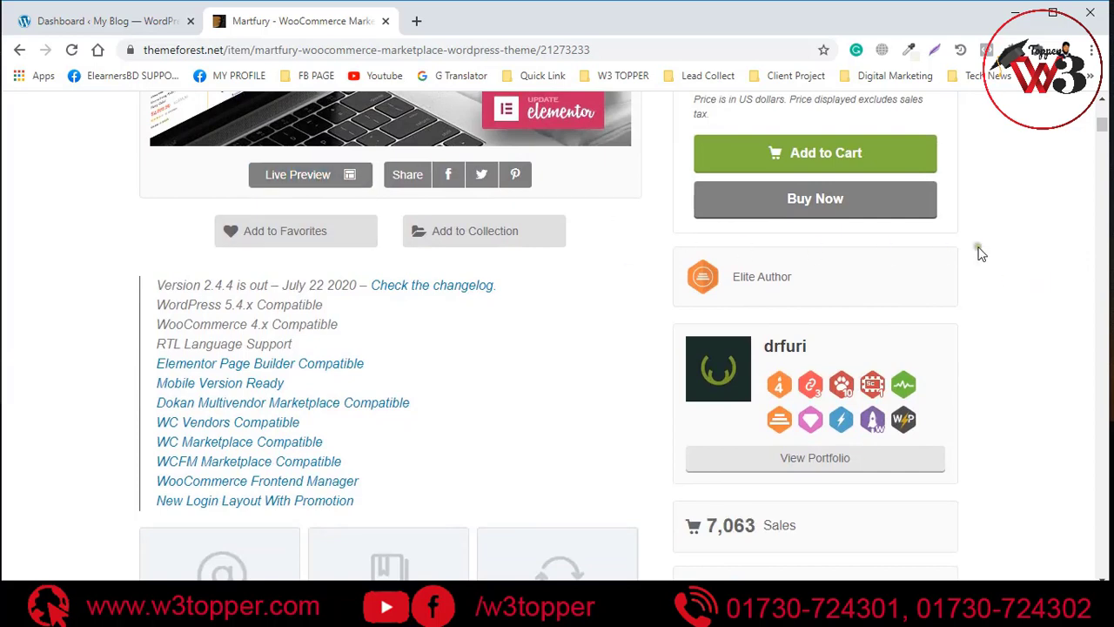
{"action": "scroll", "coordinate": [975, 252], "scroll_direction": "down", "scroll_amount": 1}
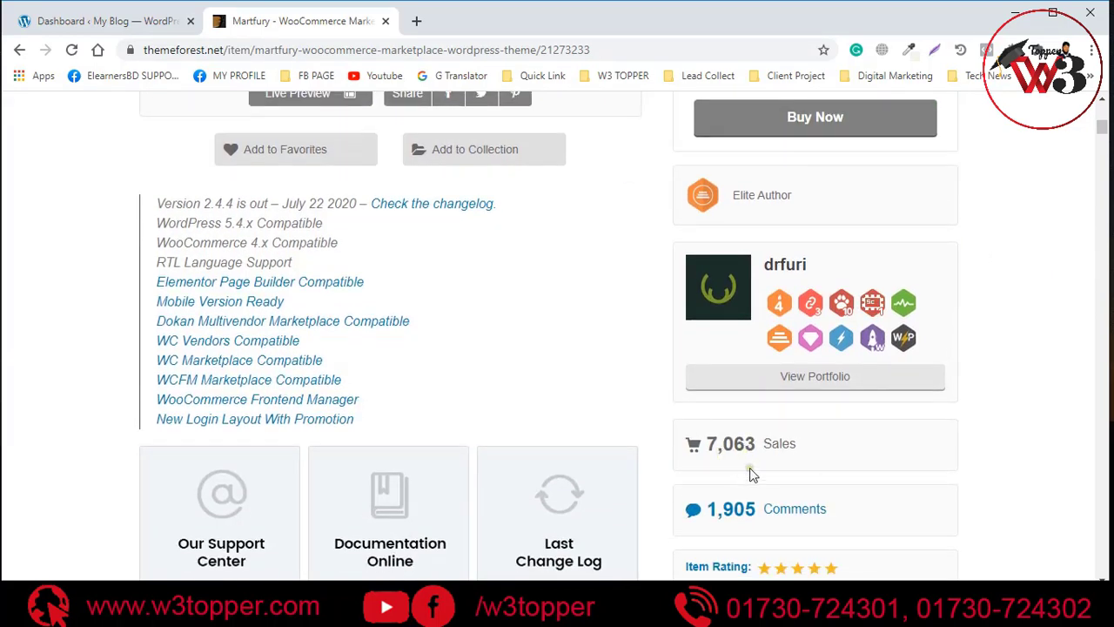
{"action": "scroll", "coordinate": [949, 423], "scroll_direction": "down", "scroll_amount": 2}
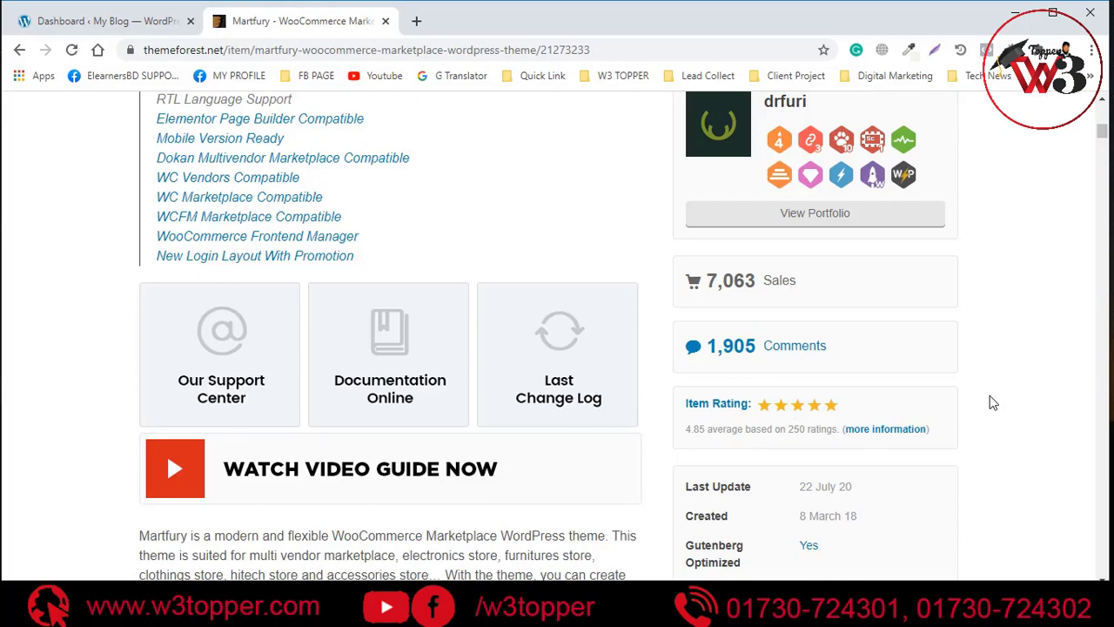
{"action": "scroll", "coordinate": [993, 403], "scroll_direction": "up", "scroll_amount": 9}
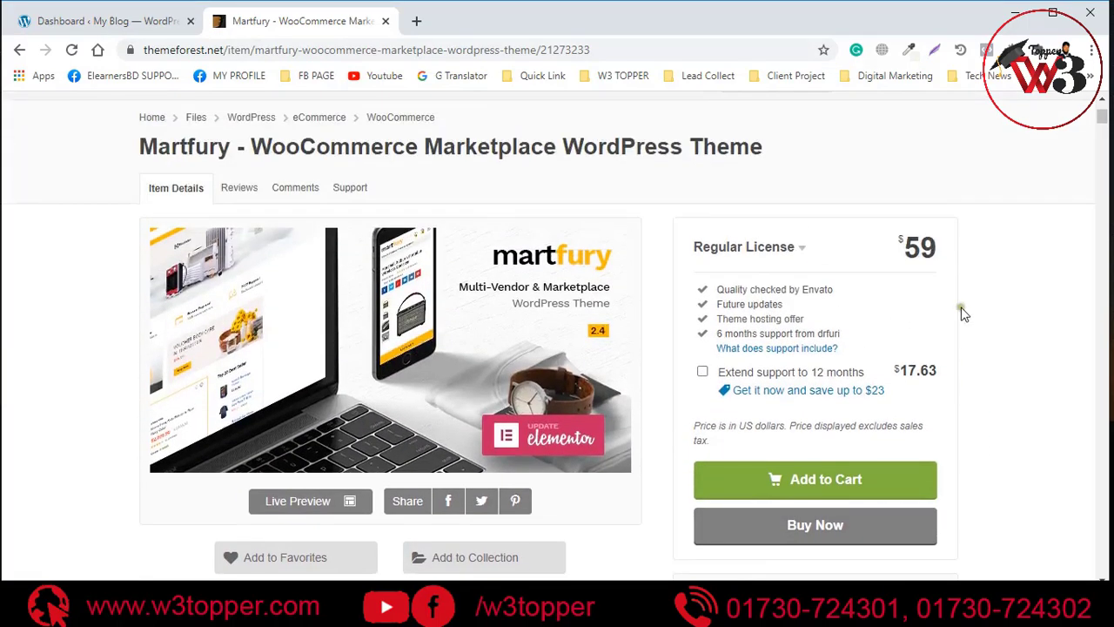
{"action": "scroll", "coordinate": [930, 315], "scroll_direction": "down", "scroll_amount": 8}
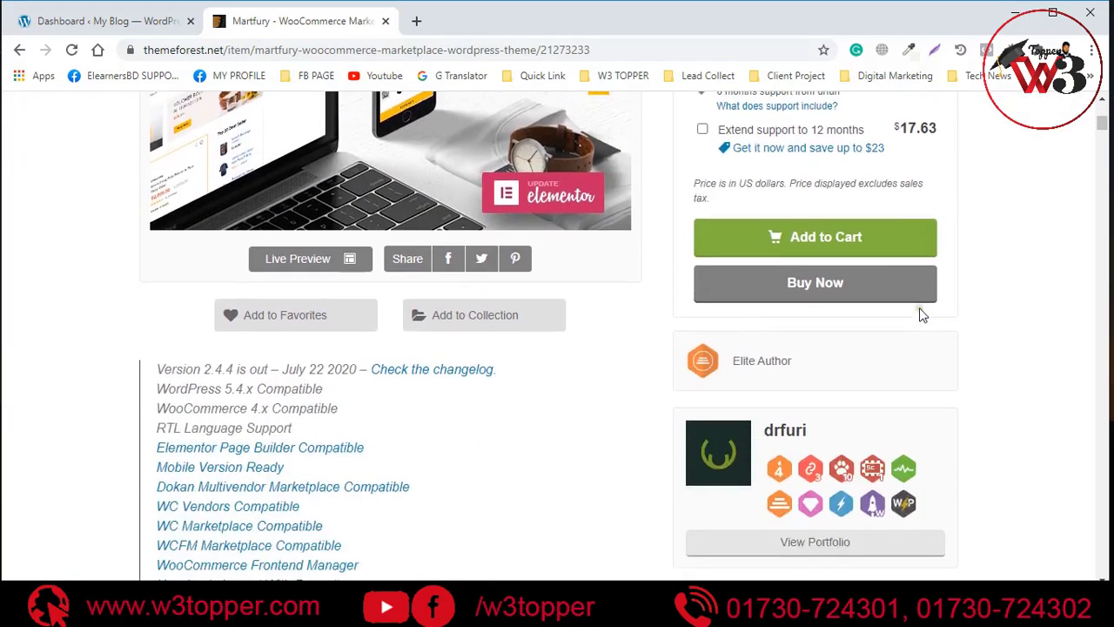
{"action": "scroll", "coordinate": [998, 285], "scroll_direction": "up", "scroll_amount": 8}
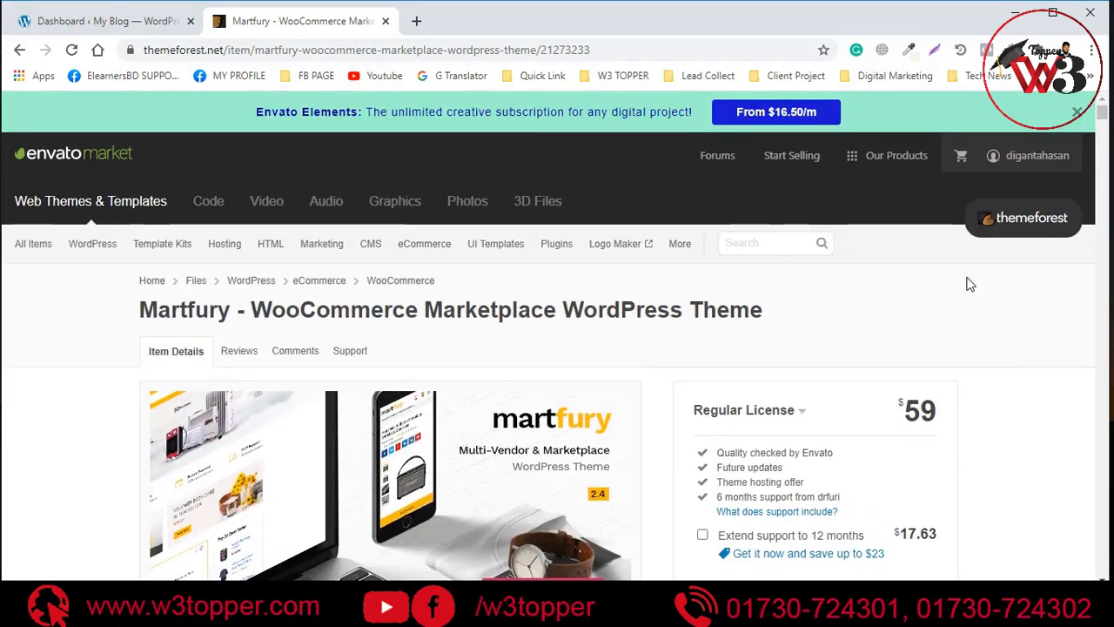
{"action": "left_click", "coordinate": [106, 21]}
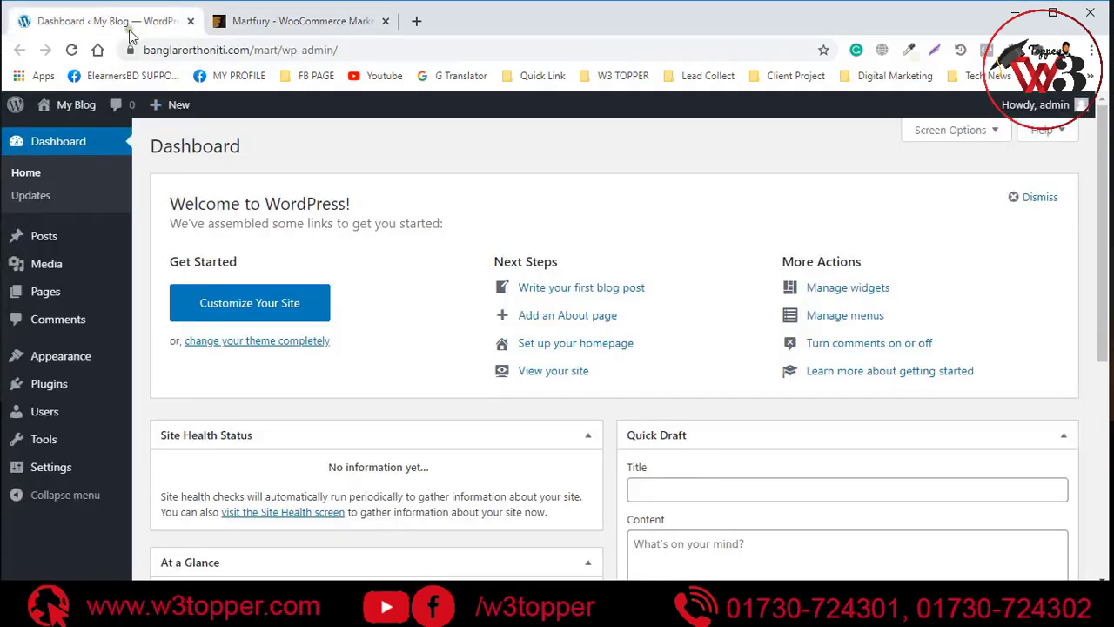
{"action": "left_click", "coordinate": [304, 27]}
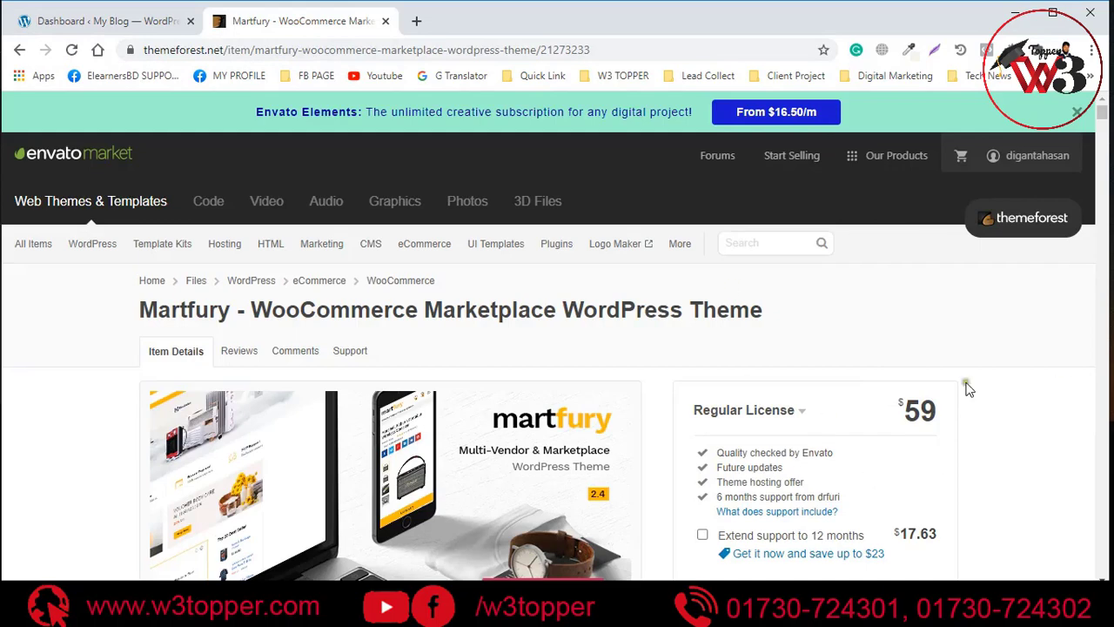
{"action": "scroll", "coordinate": [957, 338], "scroll_direction": "down", "scroll_amount": 1}
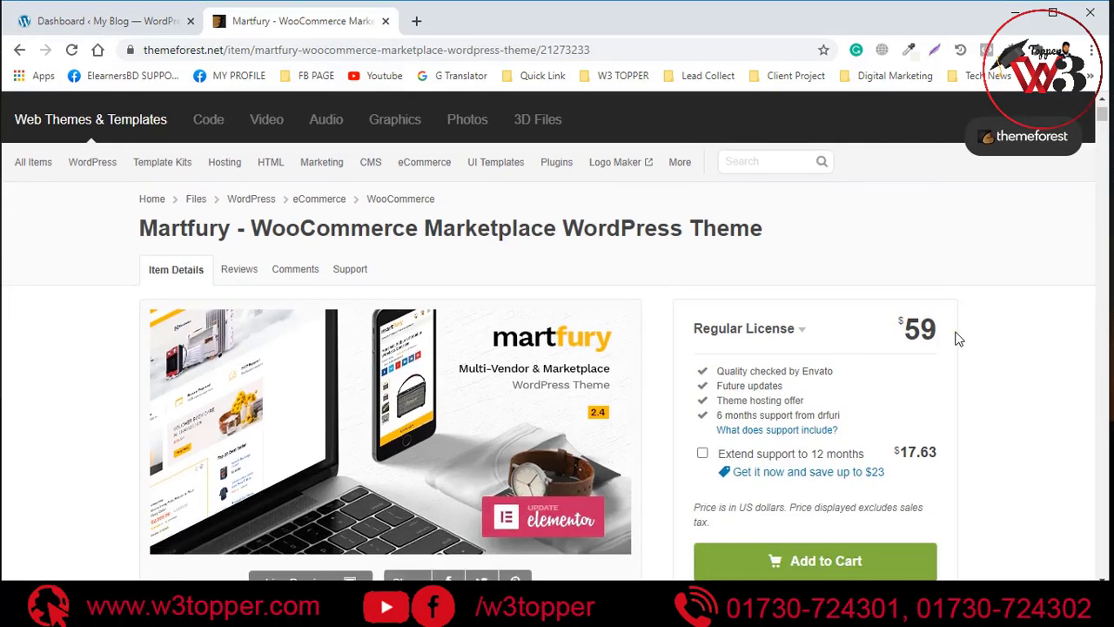
- Switch to the WordPress dashboard, open the form for uploading a new theme, and start choosing its file
{"action": "left_click", "coordinate": [120, 25]}
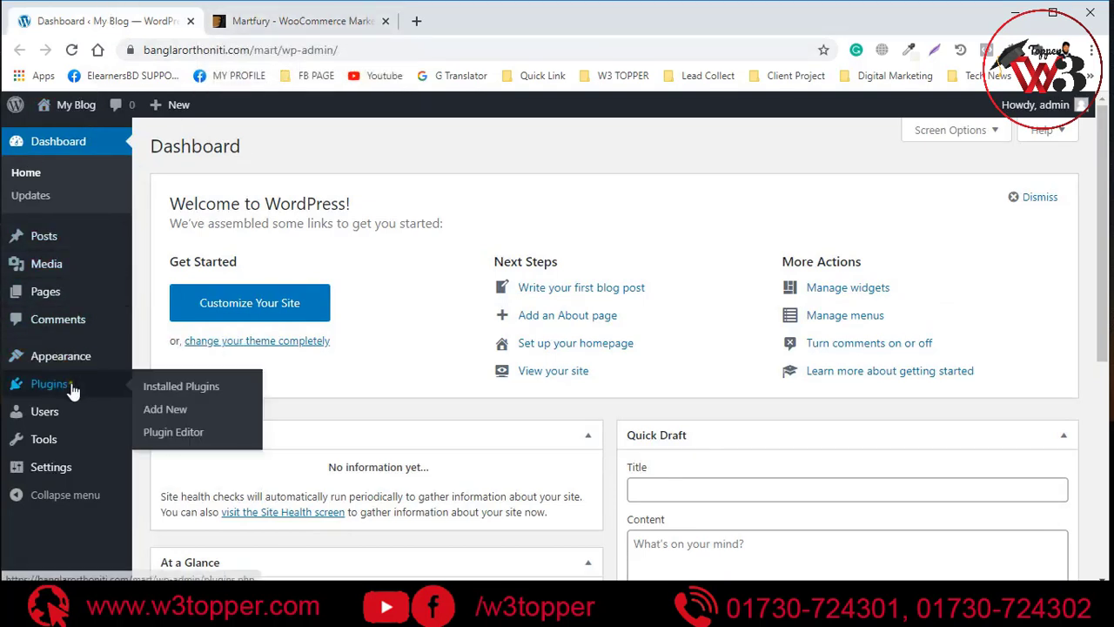
{"action": "mouse_move", "coordinate": [72, 370]}
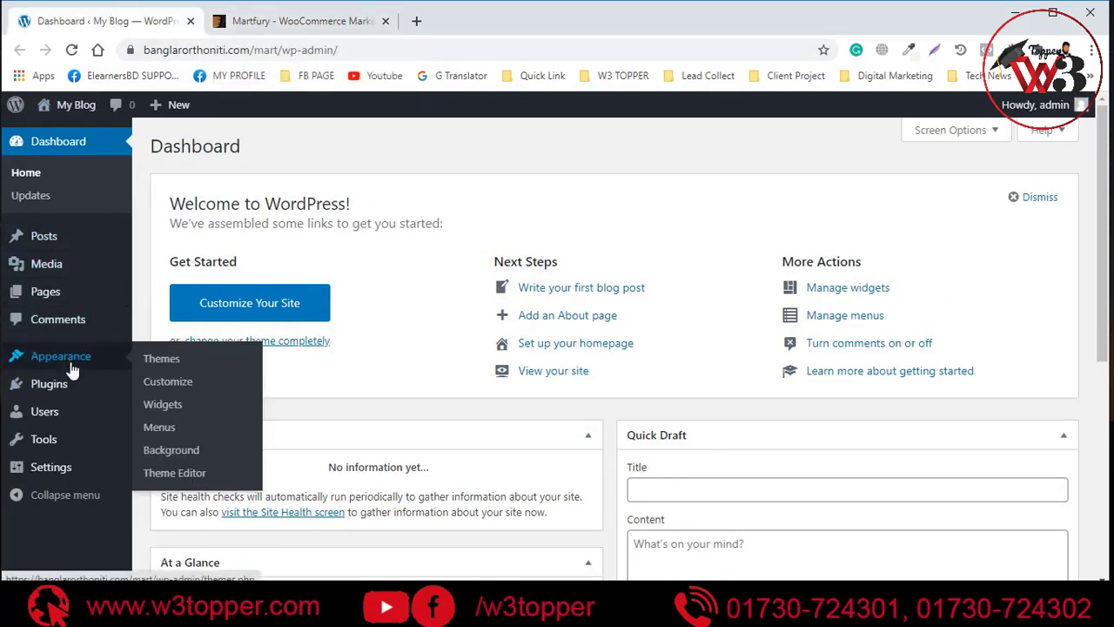
{"action": "left_click", "coordinate": [168, 369]}
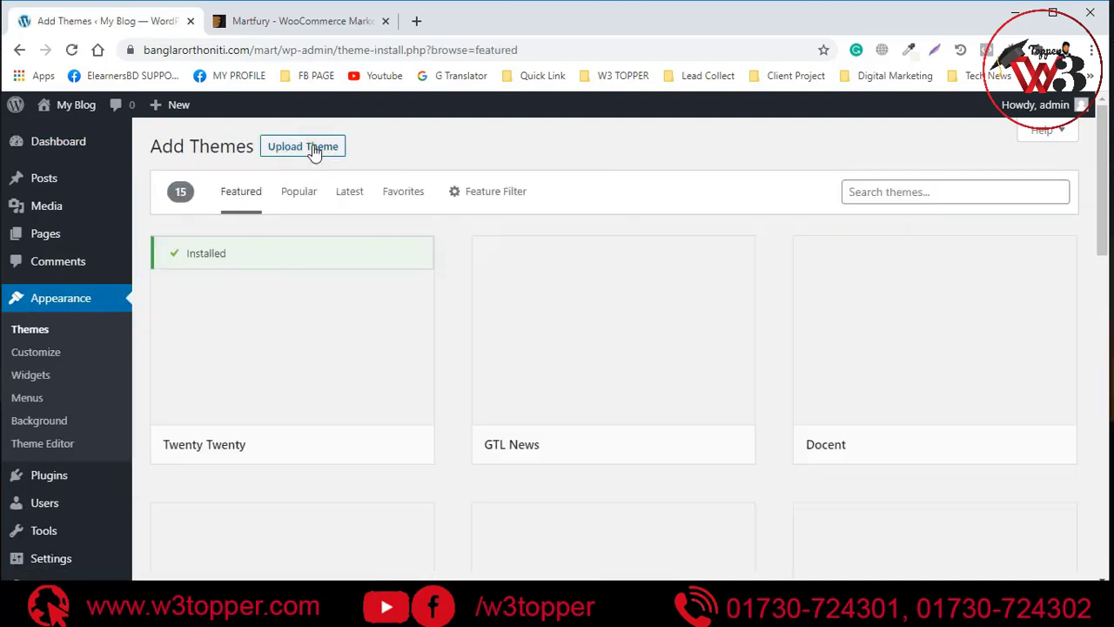
{"action": "left_click", "coordinate": [315, 150]}
{"action": "left_click", "coordinate": [503, 294]}
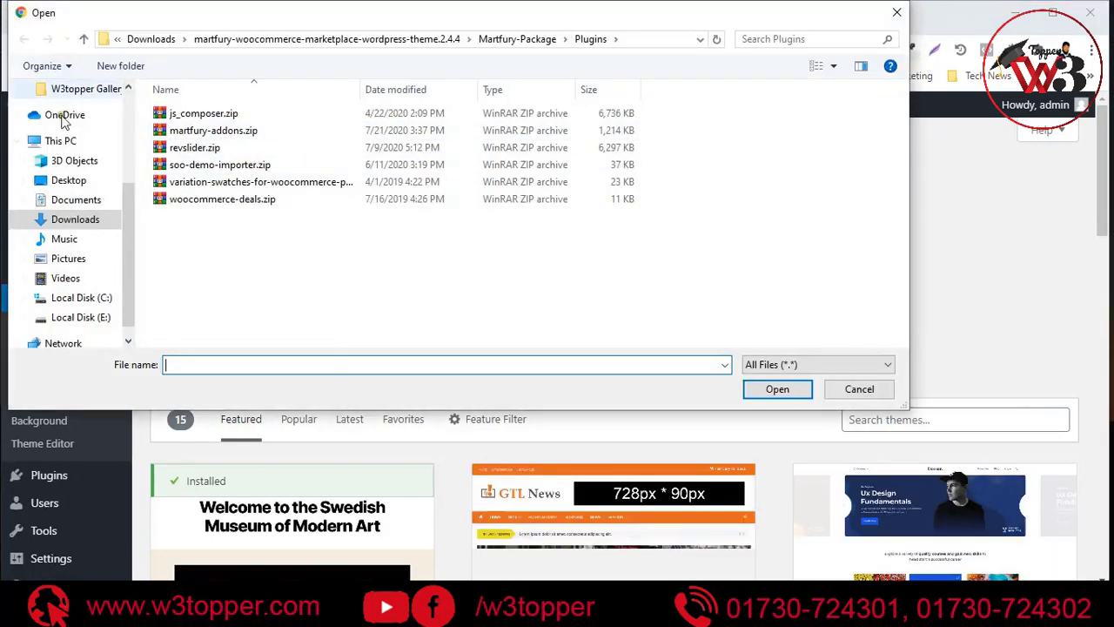
- Browse from Downloads through martfury-woocommerce-marketplace-wordpress-theme.2.4.4 to the Martfury-Package folder
{"action": "left_click", "coordinate": [77, 220]}
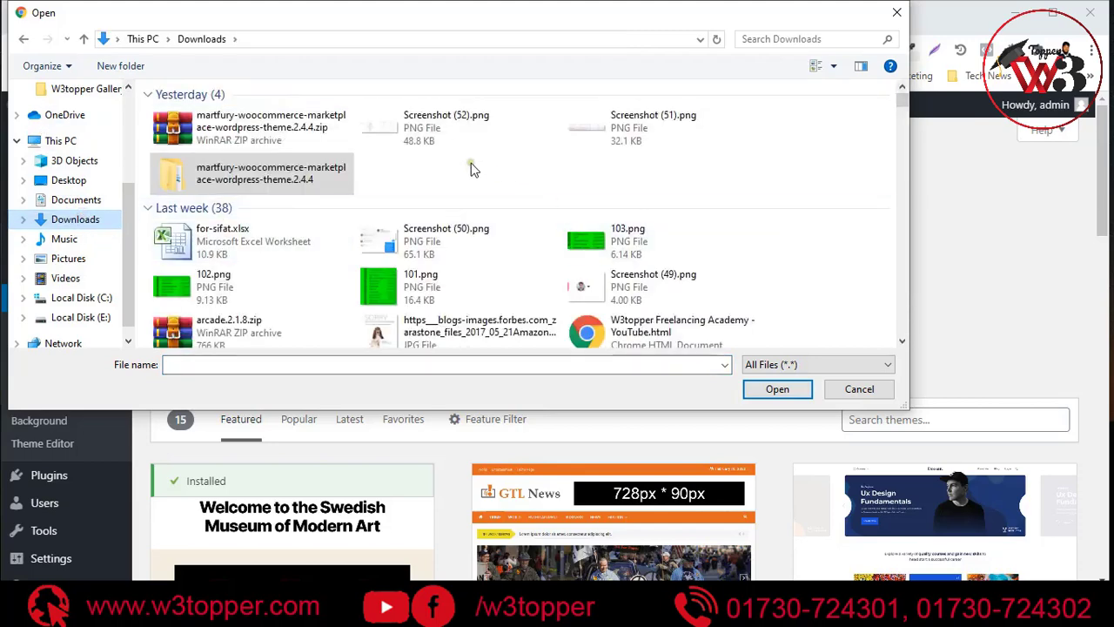
{"action": "double_click", "coordinate": [261, 177]}
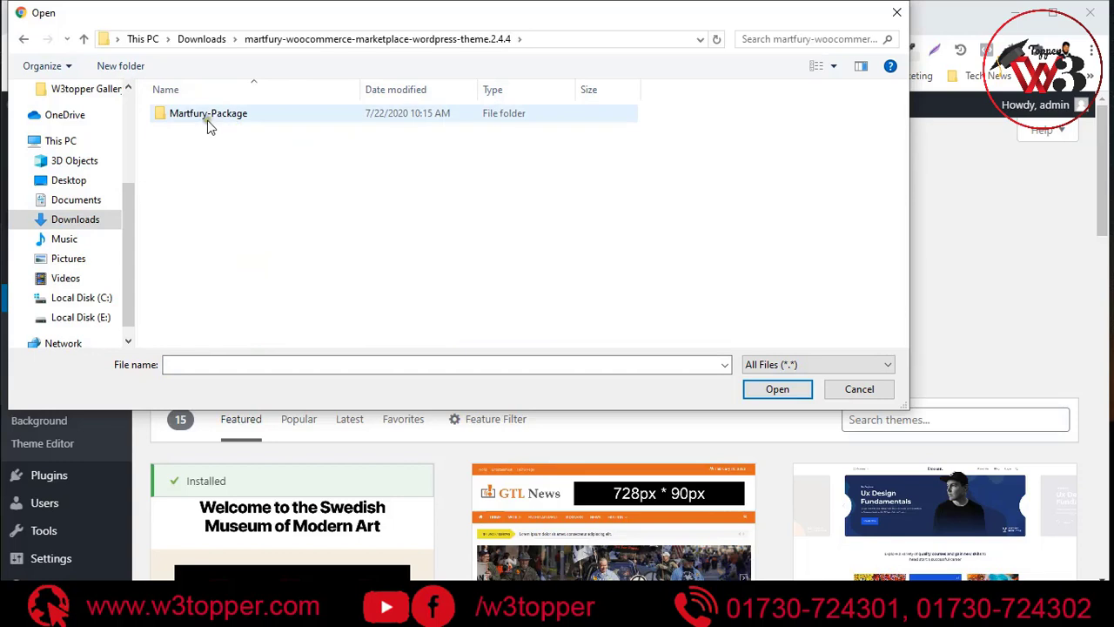
{"action": "double_click", "coordinate": [228, 121]}
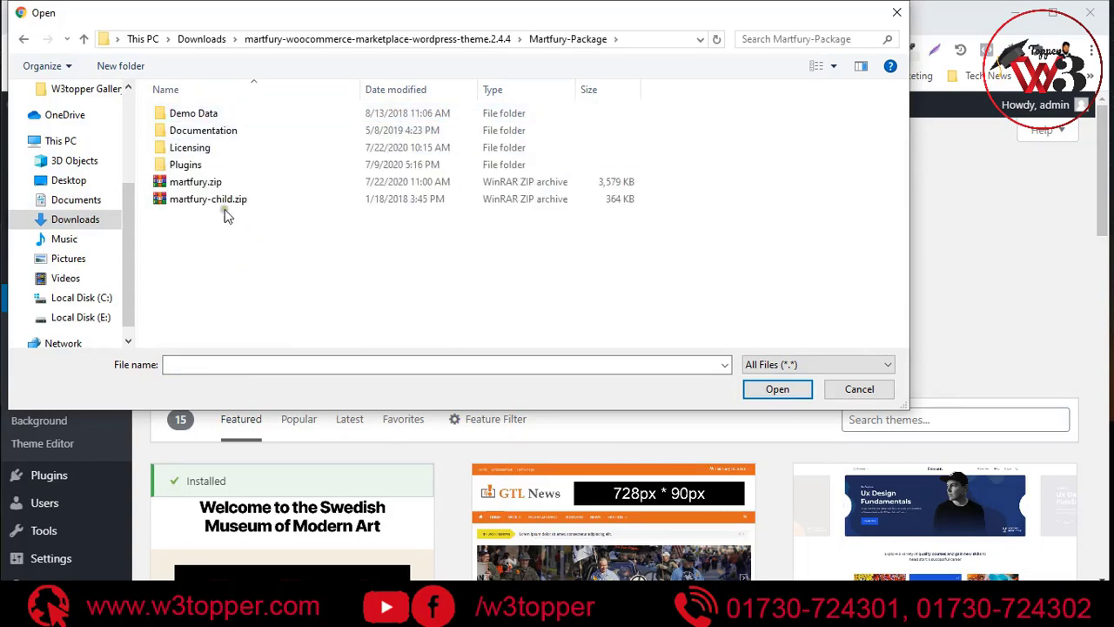
- Check the plugin archives inside the package's Plugins folder and return to Martfury-Package
{"action": "left_click", "coordinate": [319, 201]}
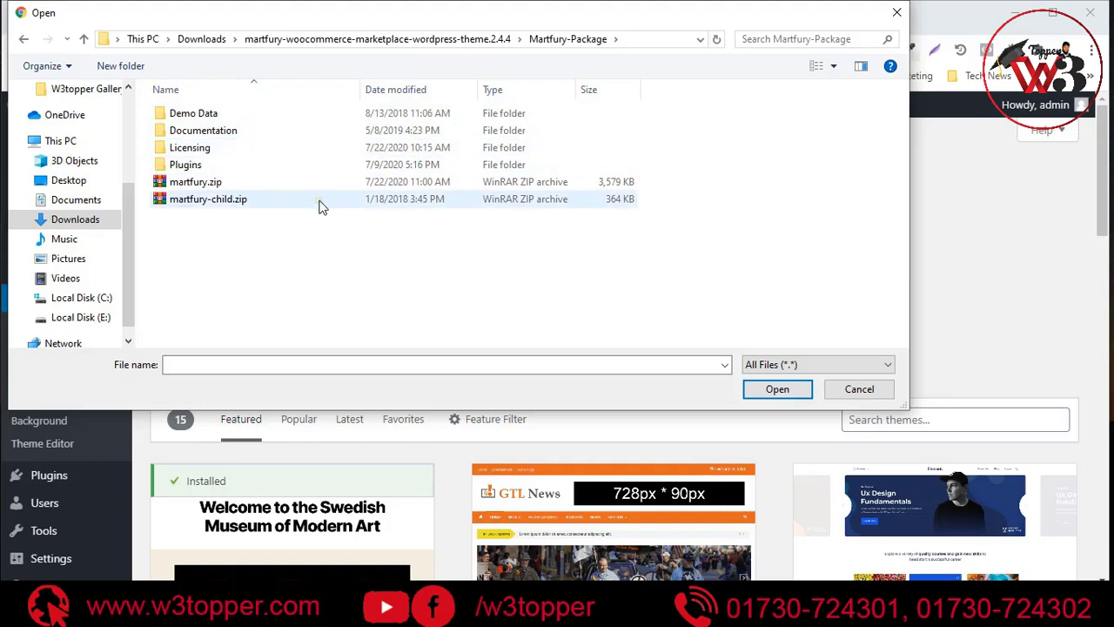
{"action": "double_click", "coordinate": [186, 166]}
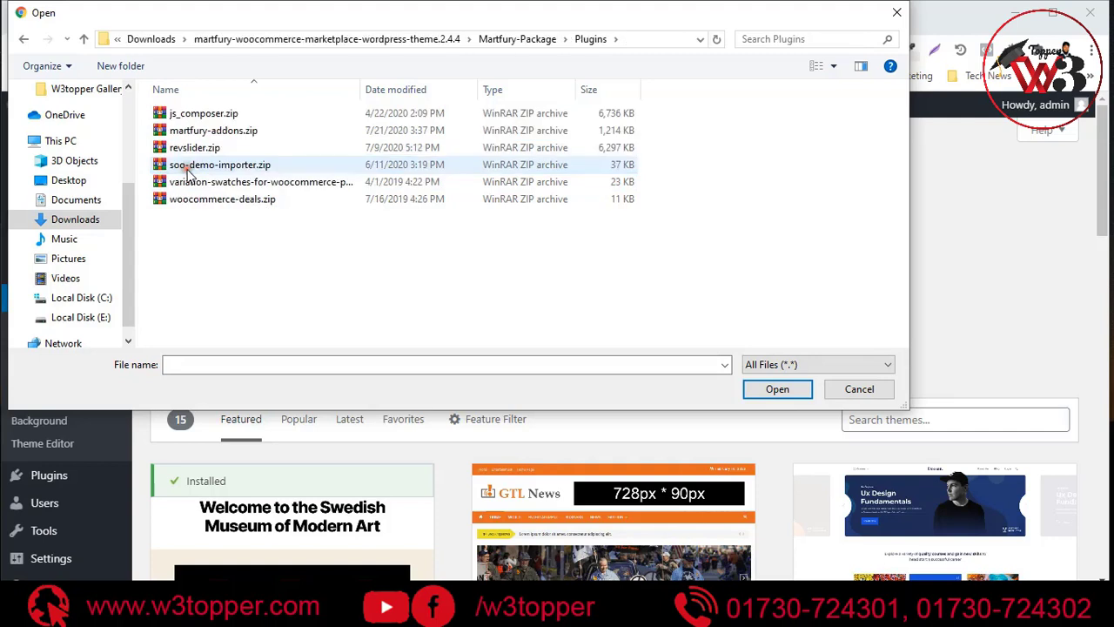
{"action": "left_click", "coordinate": [85, 40]}
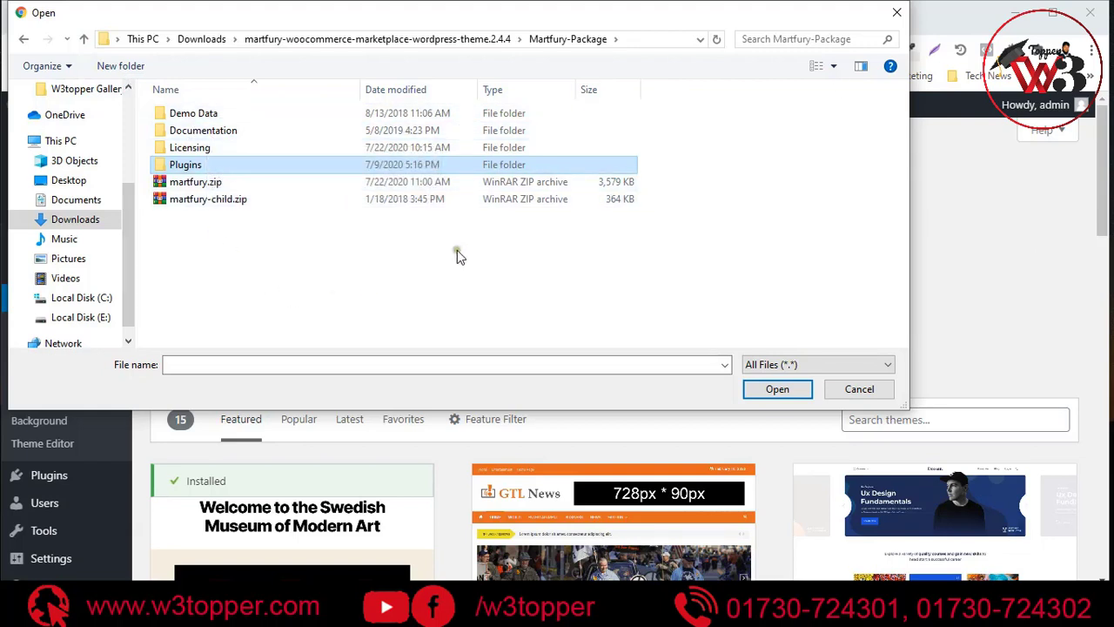
- Select martfury.zip as the theme file and install it on the WordPress site
{"action": "left_click", "coordinate": [214, 181]}
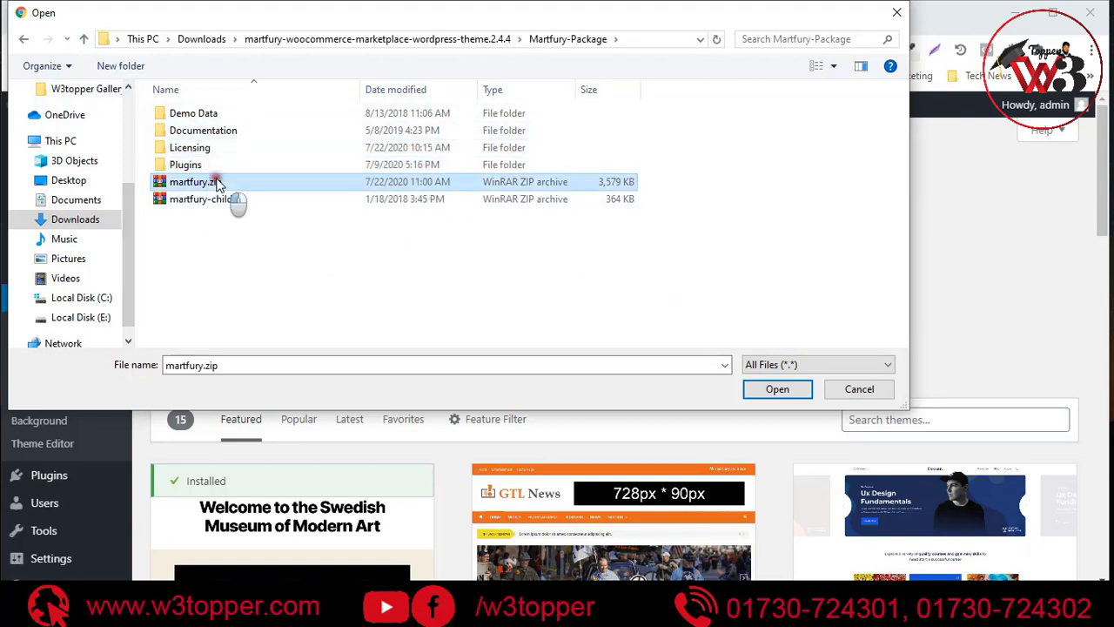
{"action": "left_click", "coordinate": [788, 386]}
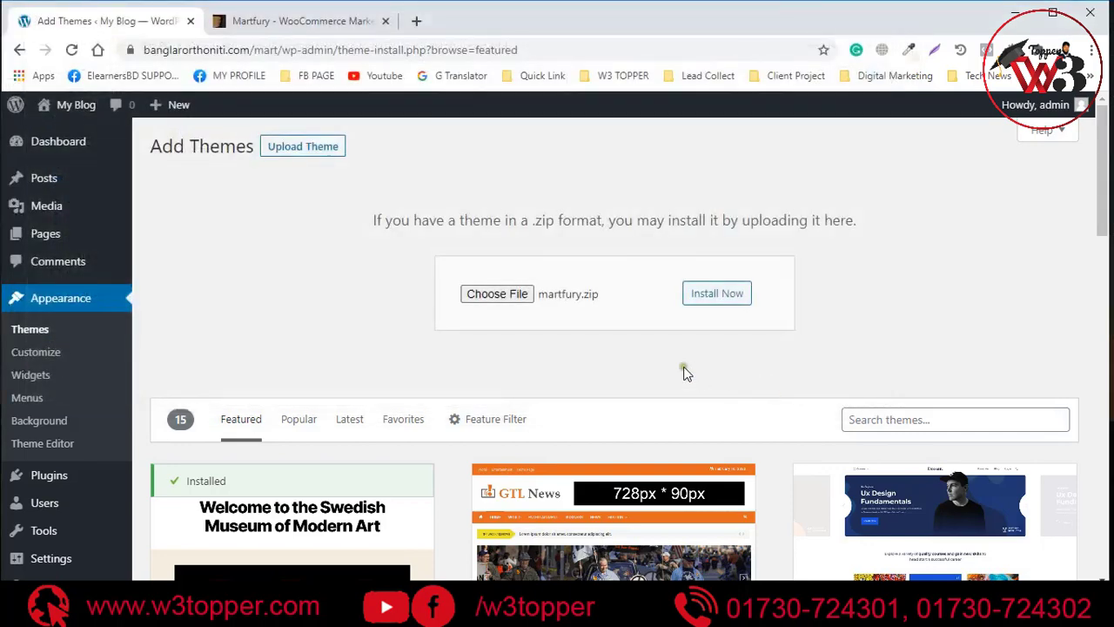
{"action": "left_click", "coordinate": [712, 296]}
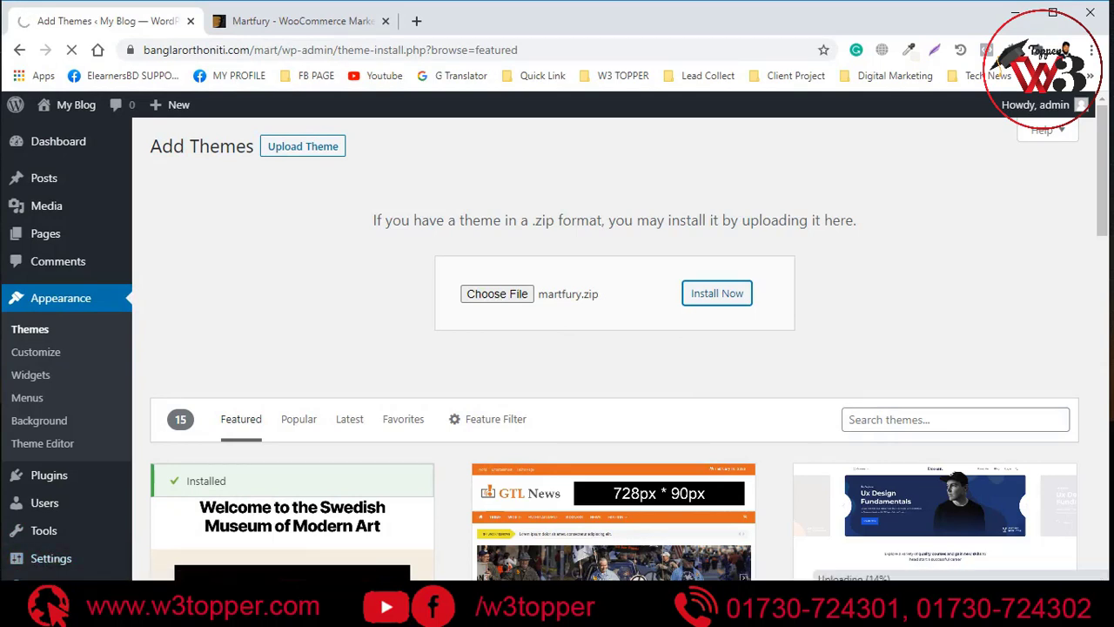
- Open the Martfury live preview from its ThemeForest page in a separate tab and view its demos section
{"action": "left_click", "coordinate": [293, 19]}
{"action": "mouse_move", "coordinate": [422, 163]}
{"action": "scroll", "coordinate": [529, 300], "scroll_direction": "down", "scroll_amount": 2}
{"action": "scroll", "coordinate": [229, 286], "scroll_direction": "down", "scroll_amount": 1}
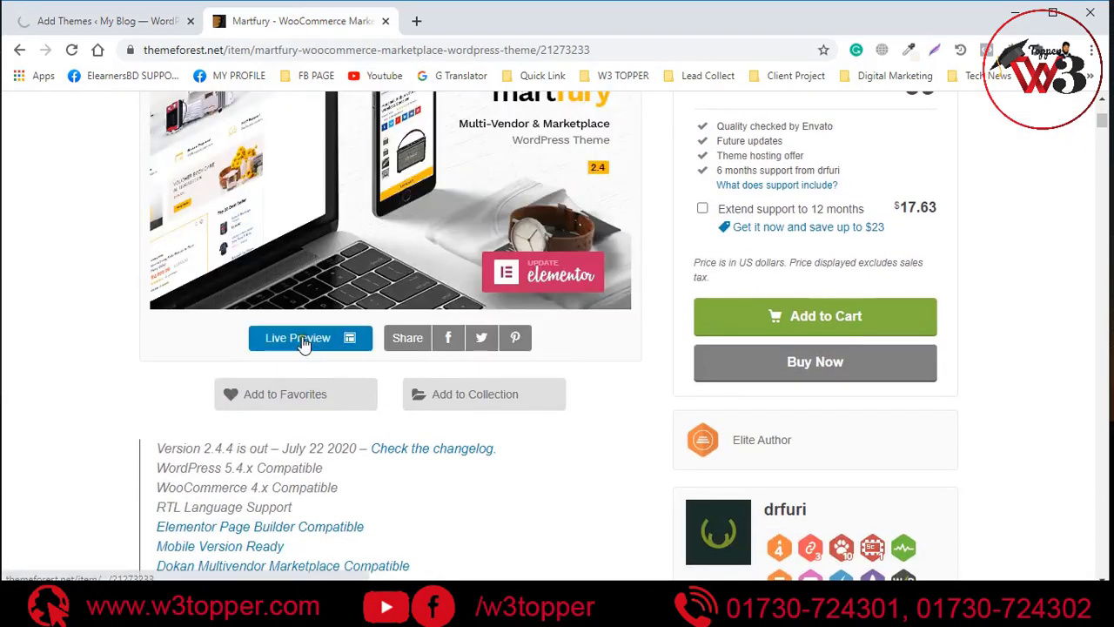
{"action": "right_click", "coordinate": [290, 343]}
{"action": "left_click", "coordinate": [358, 354]}
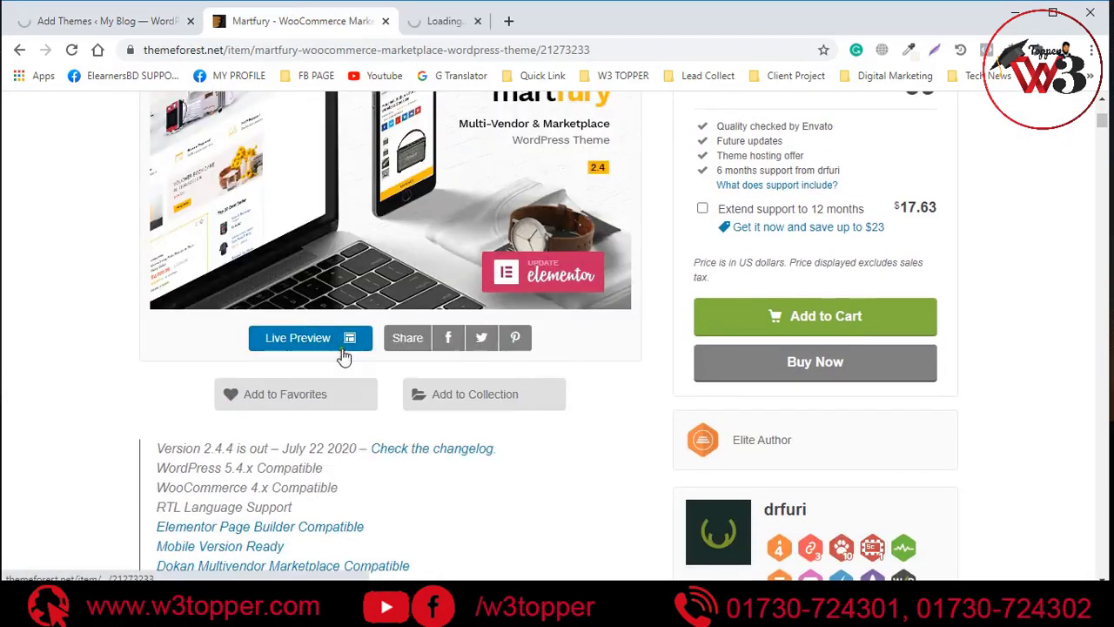
{"action": "left_click", "coordinate": [459, 21]}
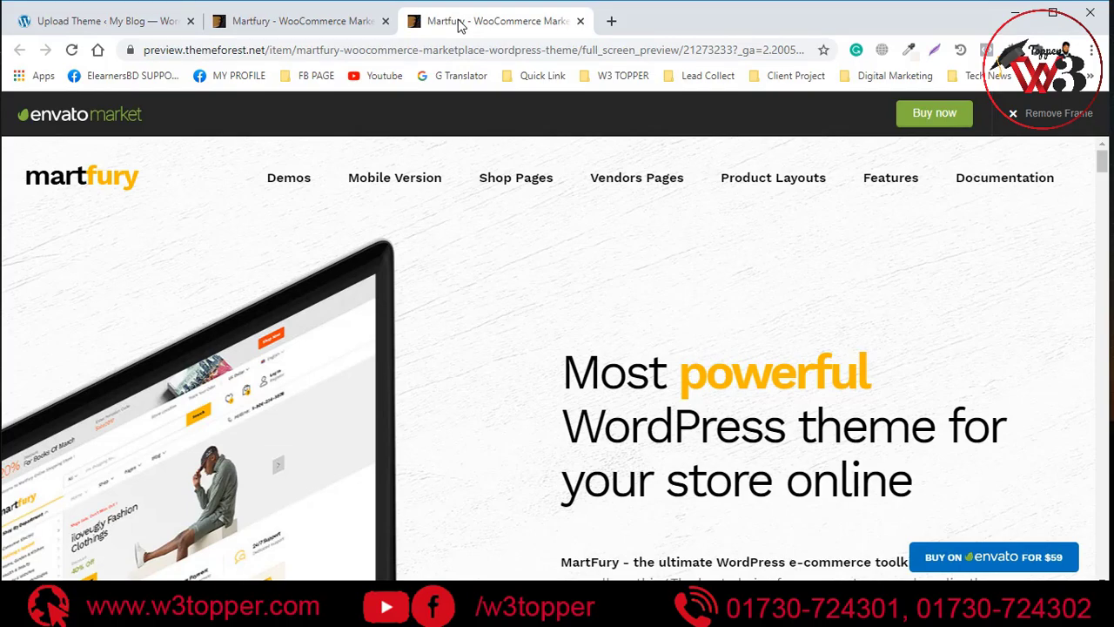
{"action": "scroll", "coordinate": [604, 256], "scroll_direction": "down", "scroll_amount": 5}
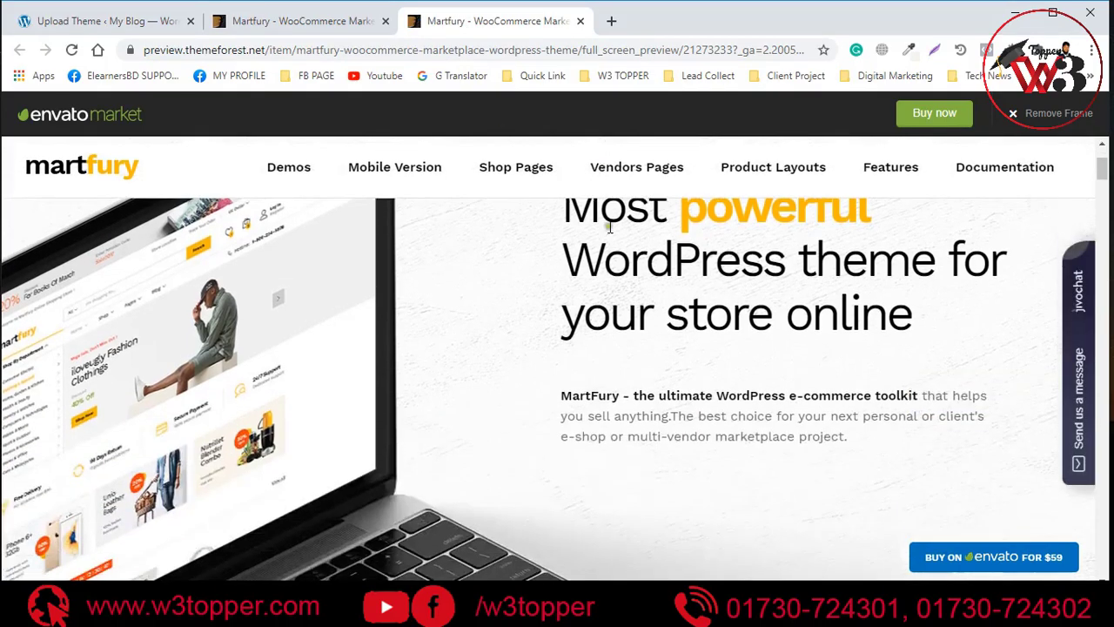
{"action": "scroll", "coordinate": [634, 269], "scroll_direction": "down", "scroll_amount": 7}
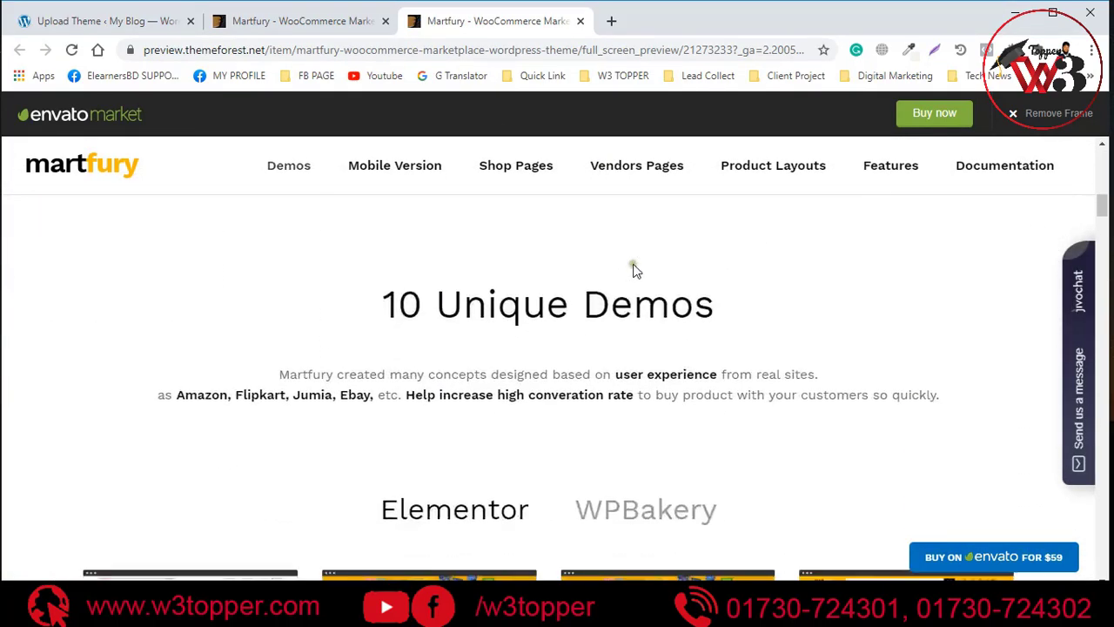
{"action": "scroll", "coordinate": [652, 290], "scroll_direction": "up", "scroll_amount": 2}
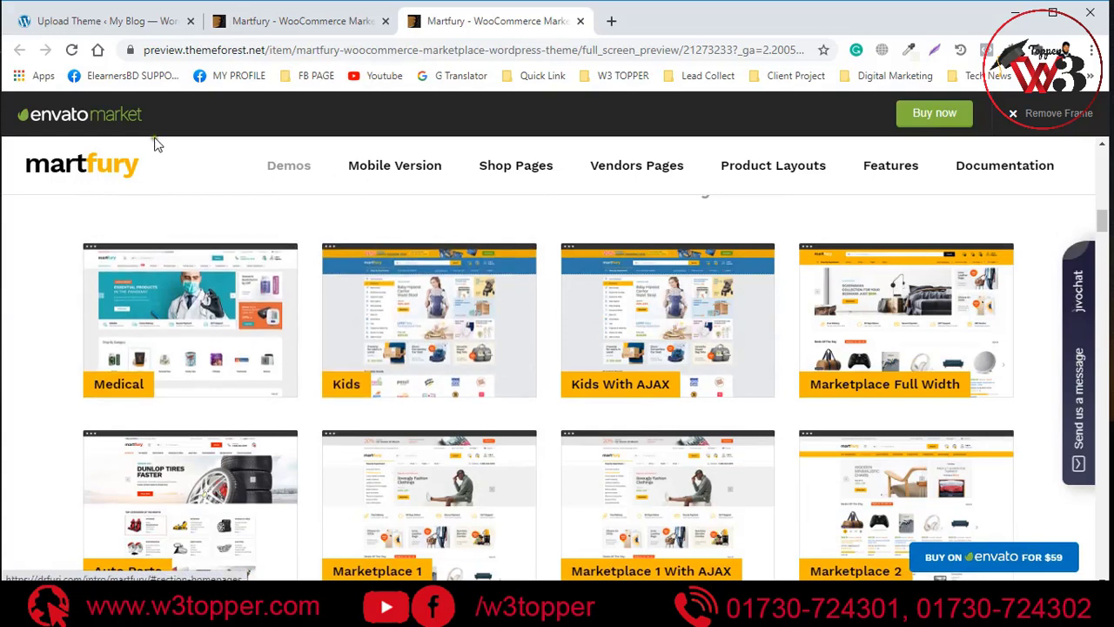
- Return to the WordPress theme installation page and activate the uploaded Martfury theme
{"action": "left_click", "coordinate": [148, 31]}
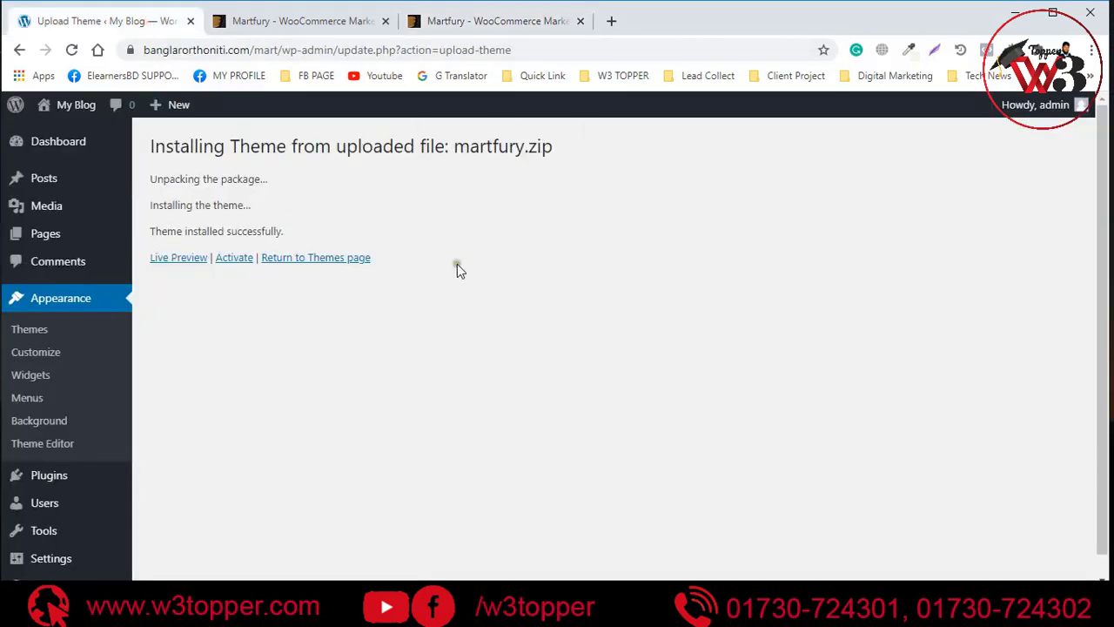
{"action": "left_click", "coordinate": [235, 258]}
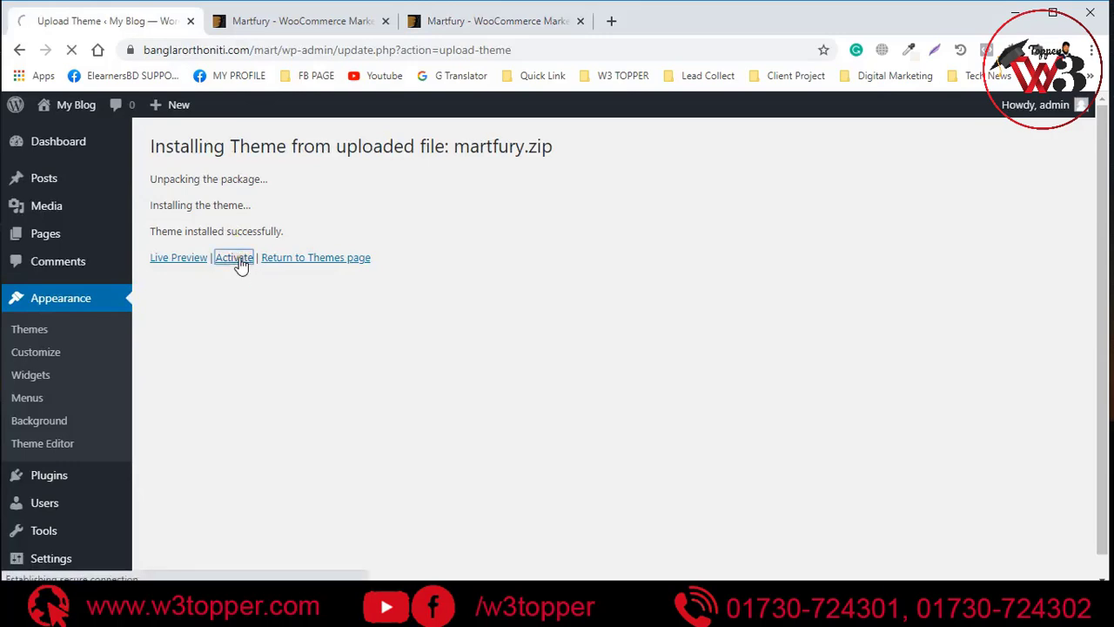
- Examine the Martfury demo layouts in the live preview, comparing the Medical, Kids, Auto Parts and Marketplace designs
{"action": "left_click", "coordinate": [496, 25]}
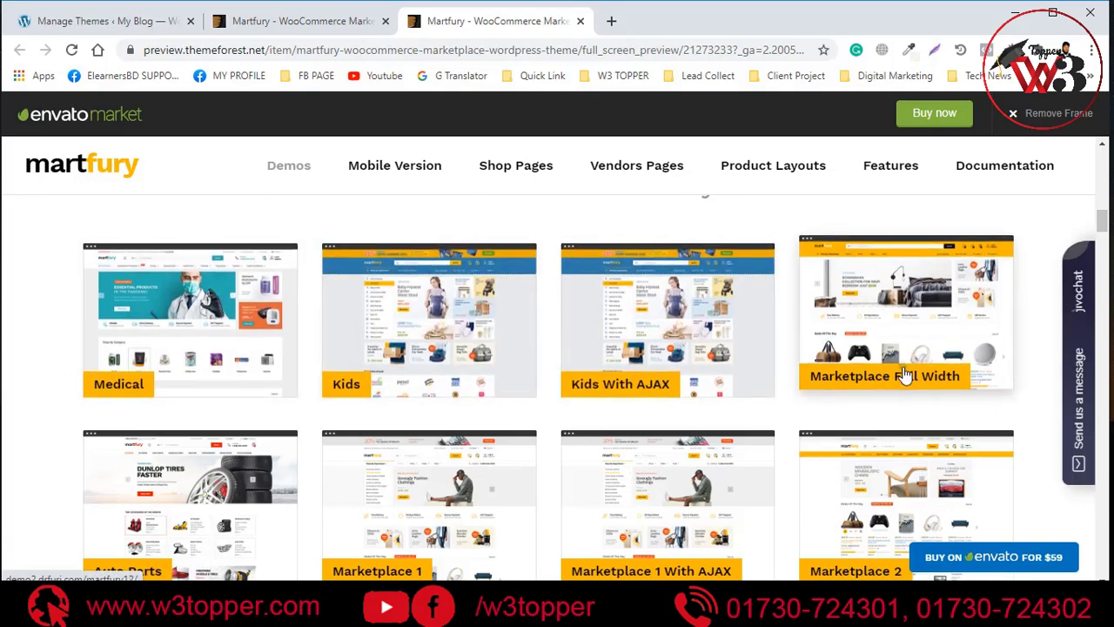
{"action": "scroll", "coordinate": [905, 374], "scroll_direction": "down", "scroll_amount": 2}
{"action": "scroll", "coordinate": [902, 322], "scroll_direction": "up", "scroll_amount": 2}
{"action": "scroll", "coordinate": [961, 339], "scroll_direction": "down", "scroll_amount": 1}
{"action": "scroll", "coordinate": [963, 341], "scroll_direction": "down", "scroll_amount": 1}
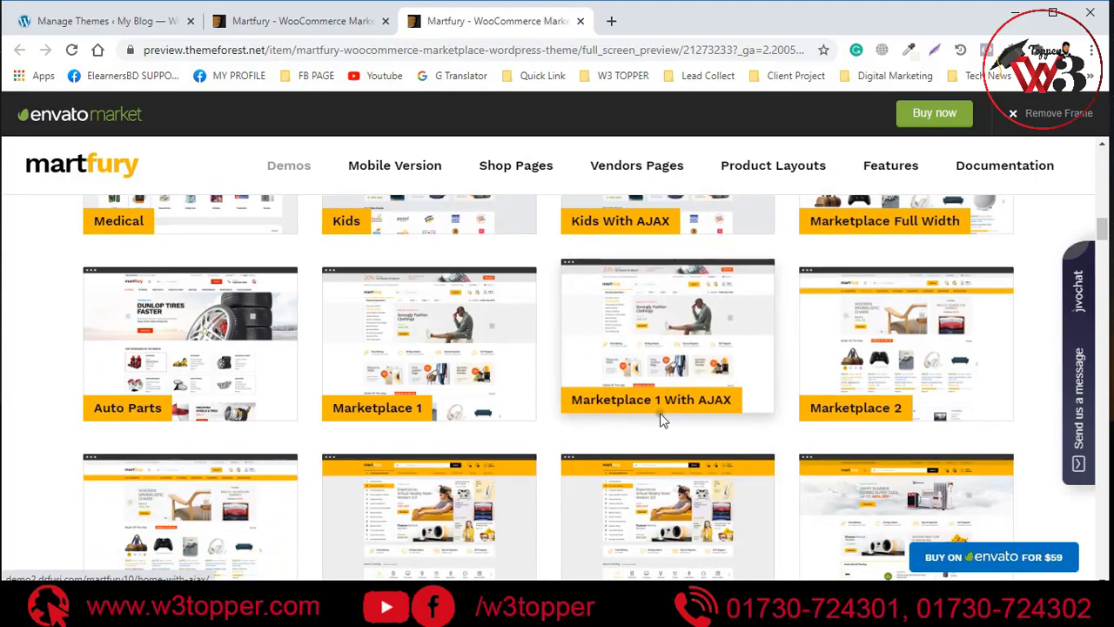
{"action": "scroll", "coordinate": [765, 322], "scroll_direction": "down", "scroll_amount": 1}
{"action": "scroll", "coordinate": [974, 261], "scroll_direction": "down", "scroll_amount": 1}
{"action": "scroll", "coordinate": [423, 417], "scroll_direction": "up", "scroll_amount": 5}
{"action": "scroll", "coordinate": [33, 373], "scroll_direction": "down", "scroll_amount": 4}
{"action": "scroll", "coordinate": [87, 305], "scroll_direction": "up", "scroll_amount": 2}
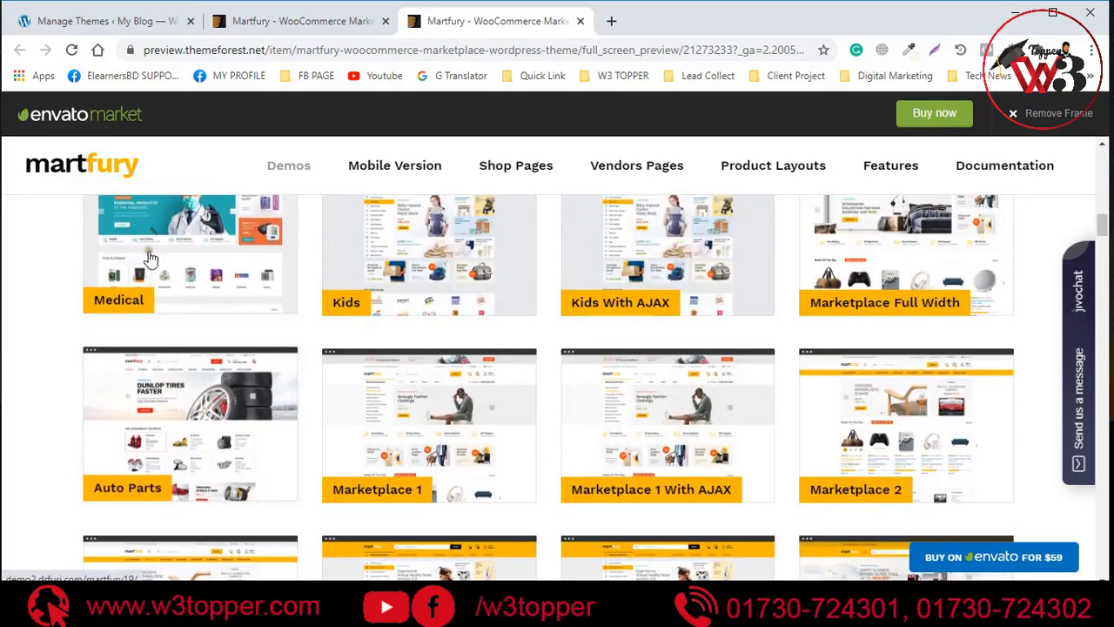
{"action": "scroll", "coordinate": [192, 400], "scroll_direction": "down", "scroll_amount": 1}
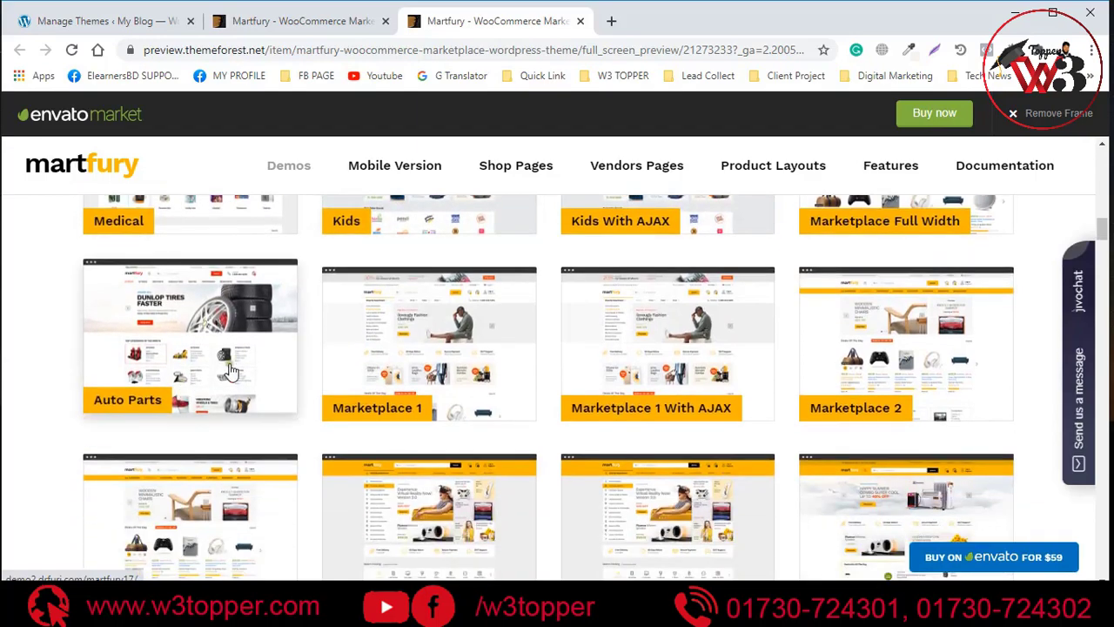
- Find the Organic layout among the remaining Martfury demos and open it in a separate tab
{"action": "scroll", "coordinate": [940, 322], "scroll_direction": "up", "scroll_amount": 1}
{"action": "scroll", "coordinate": [944, 305], "scroll_direction": "down", "scroll_amount": 4}
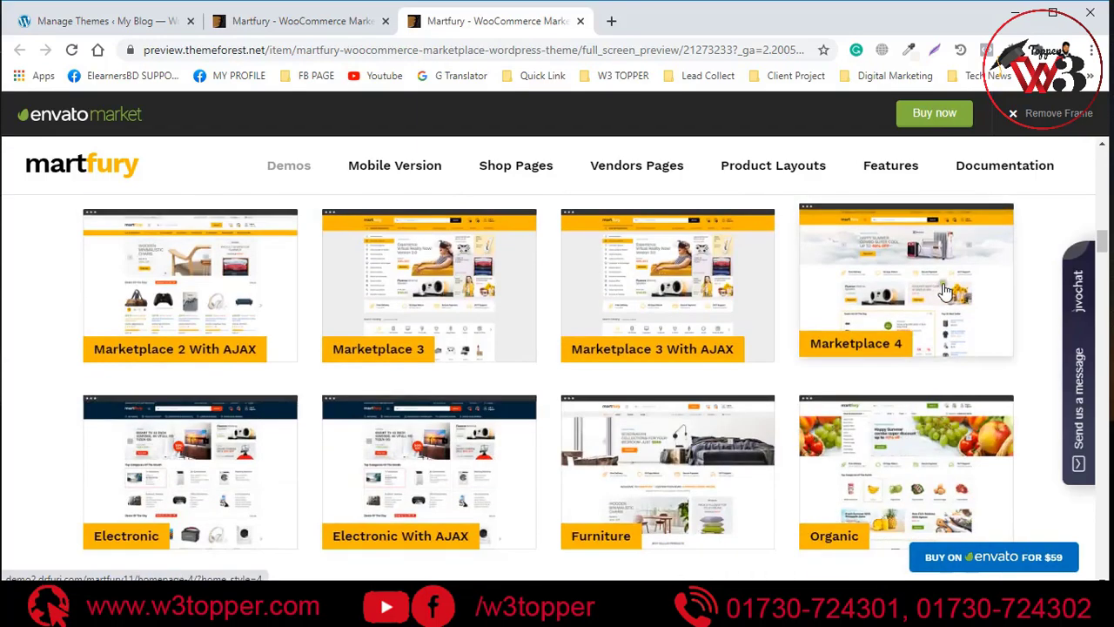
{"action": "scroll", "coordinate": [905, 304], "scroll_direction": "down", "scroll_amount": 2}
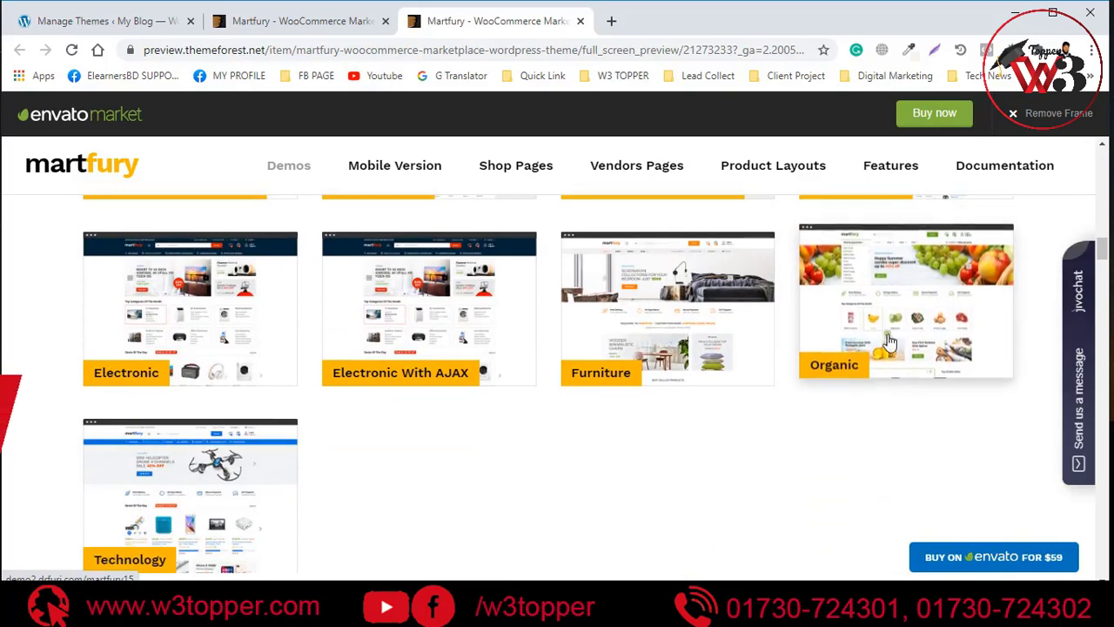
{"action": "right_click", "coordinate": [889, 291]}
{"action": "left_click", "coordinate": [927, 305]}
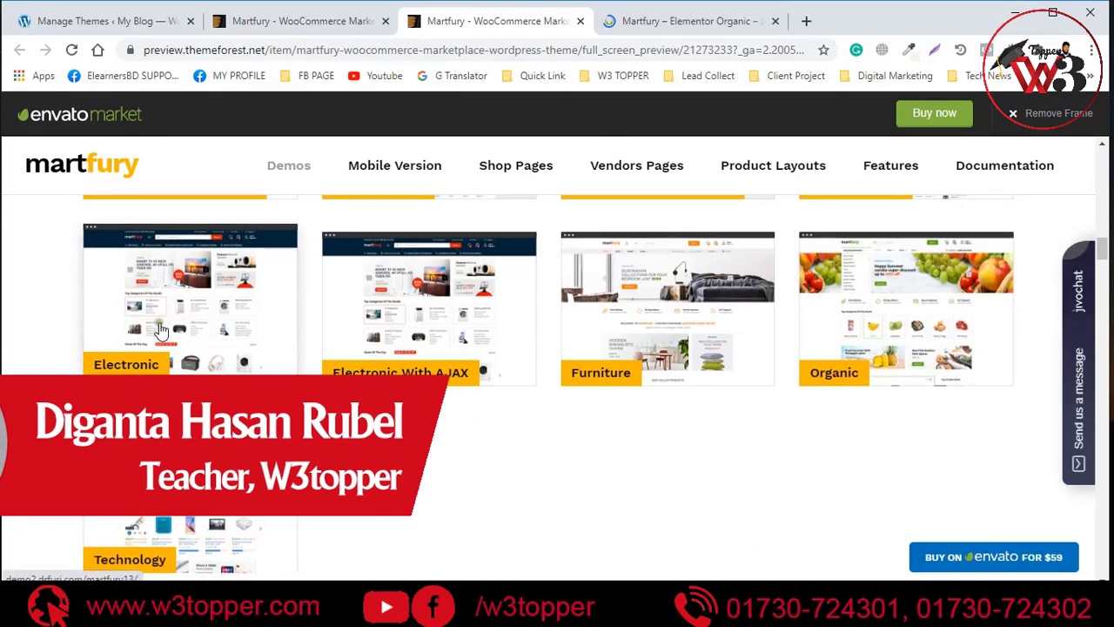
- Look over the Electronic, Furniture and Marketplace demo layouts and switch to the opened Organic demo
{"action": "scroll", "coordinate": [161, 329], "scroll_direction": "down", "scroll_amount": 1}
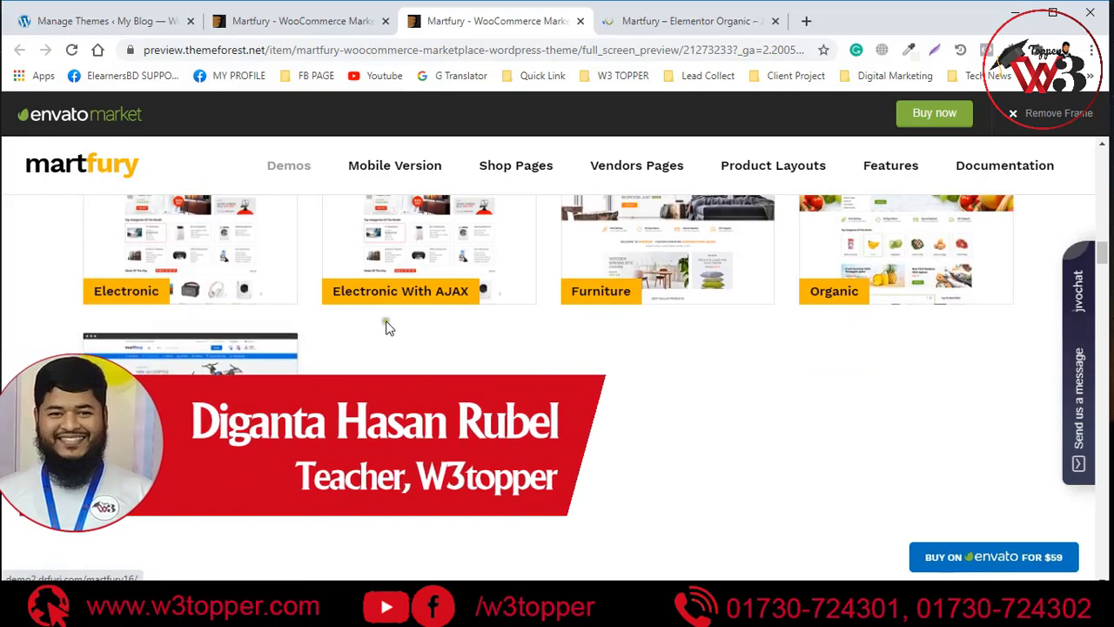
{"action": "scroll", "coordinate": [453, 324], "scroll_direction": "up", "scroll_amount": 2}
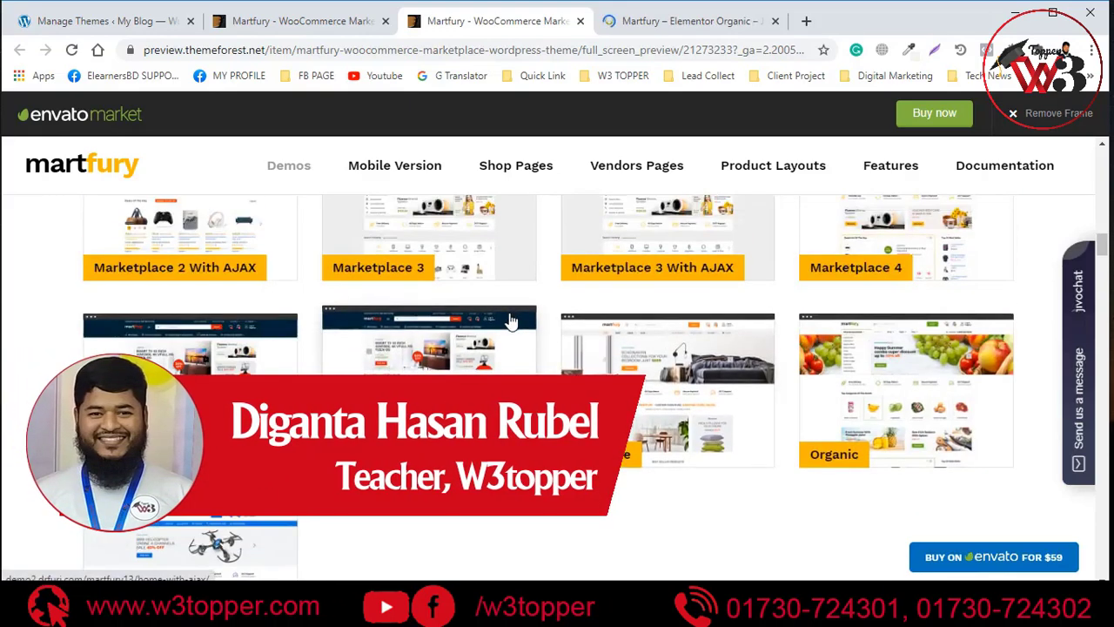
{"action": "scroll", "coordinate": [559, 295], "scroll_direction": "up", "scroll_amount": 1}
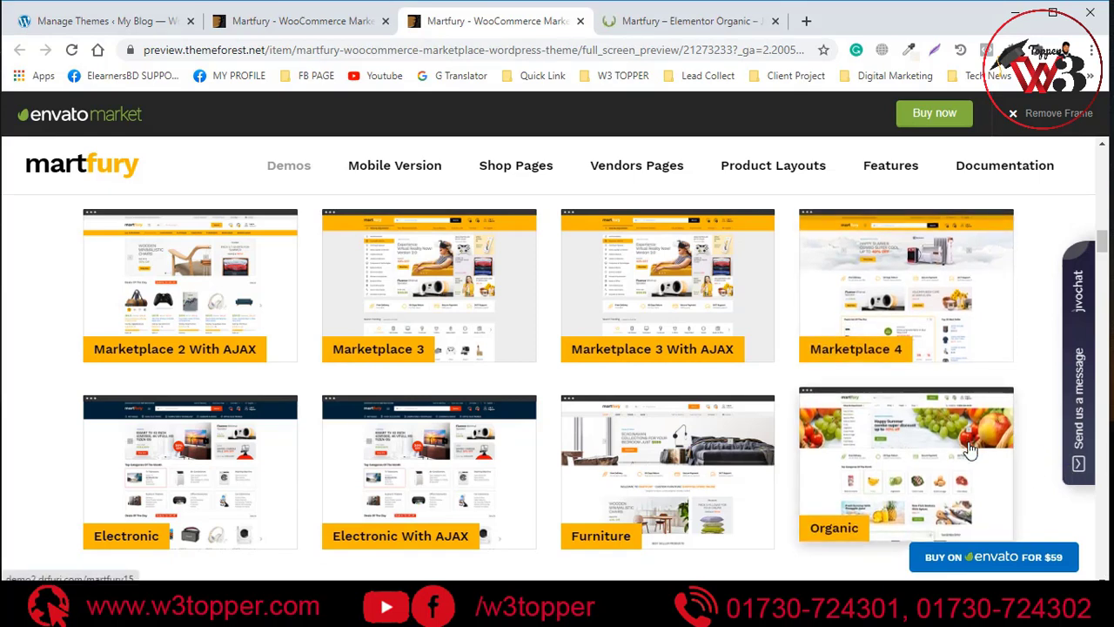
{"action": "scroll", "coordinate": [970, 448], "scroll_direction": "down", "scroll_amount": 1}
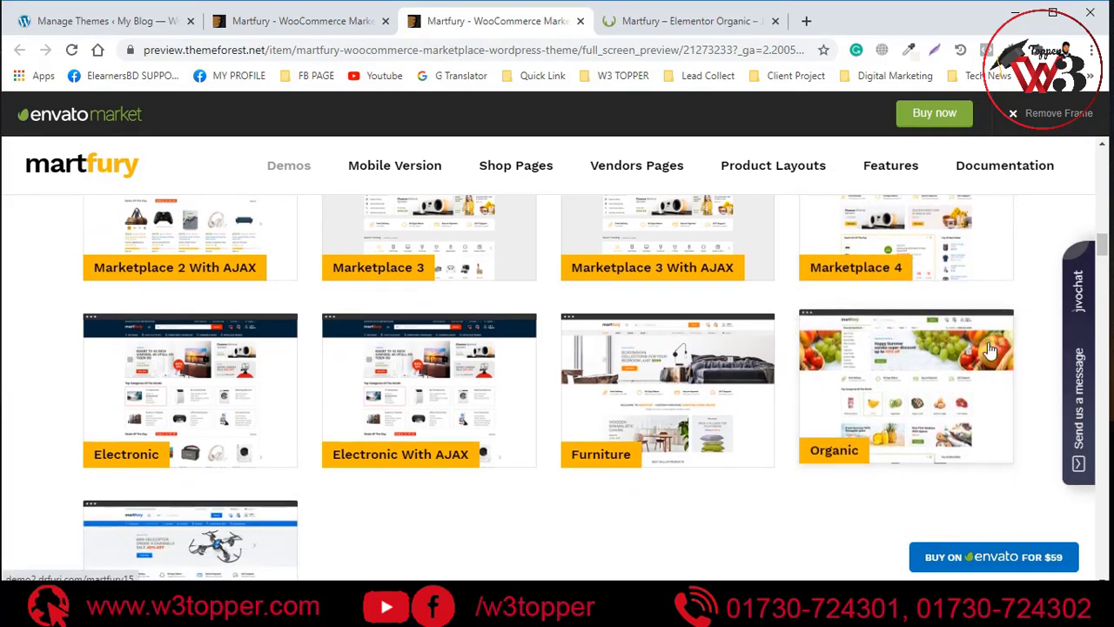
{"action": "left_click", "coordinate": [665, 24]}
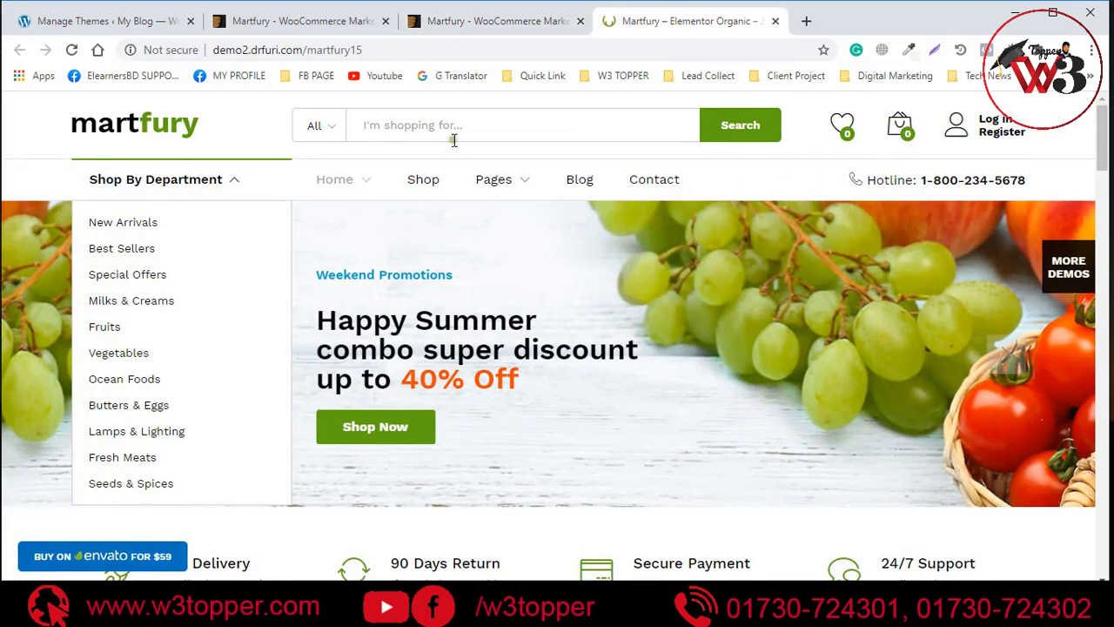
- Examine the Organic demo's header, cart, department list and main navigation on its home page
{"action": "mouse_move", "coordinate": [905, 129]}
{"action": "mouse_move", "coordinate": [910, 148]}
{"action": "scroll", "coordinate": [204, 222], "scroll_direction": "down", "scroll_amount": 3}
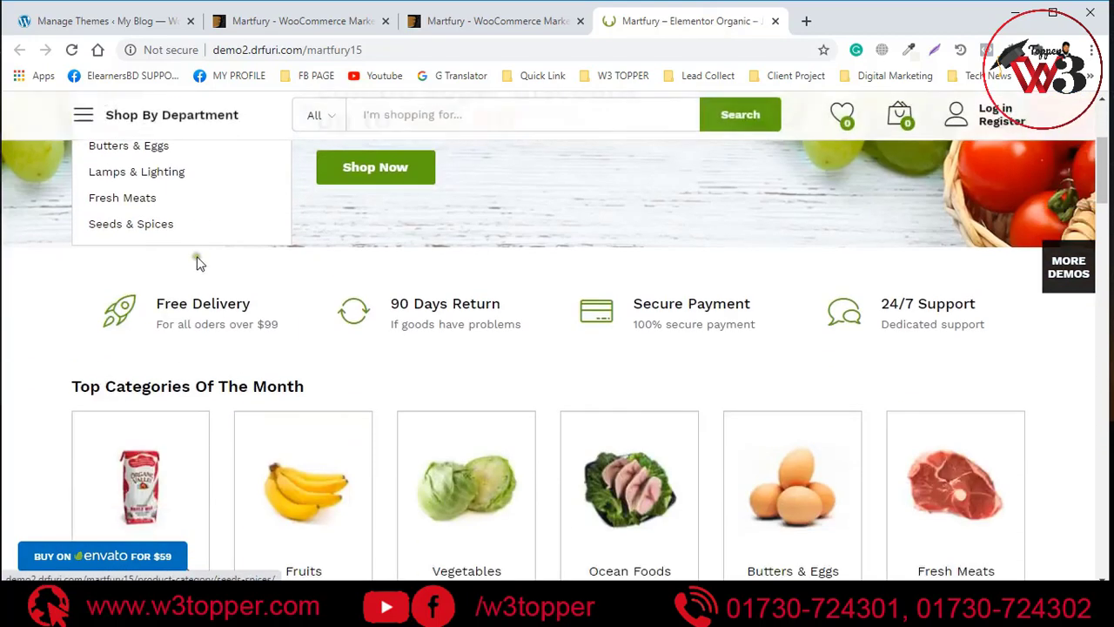
{"action": "scroll", "coordinate": [258, 232], "scroll_direction": "up", "scroll_amount": 3}
{"action": "mouse_move", "coordinate": [370, 181]}
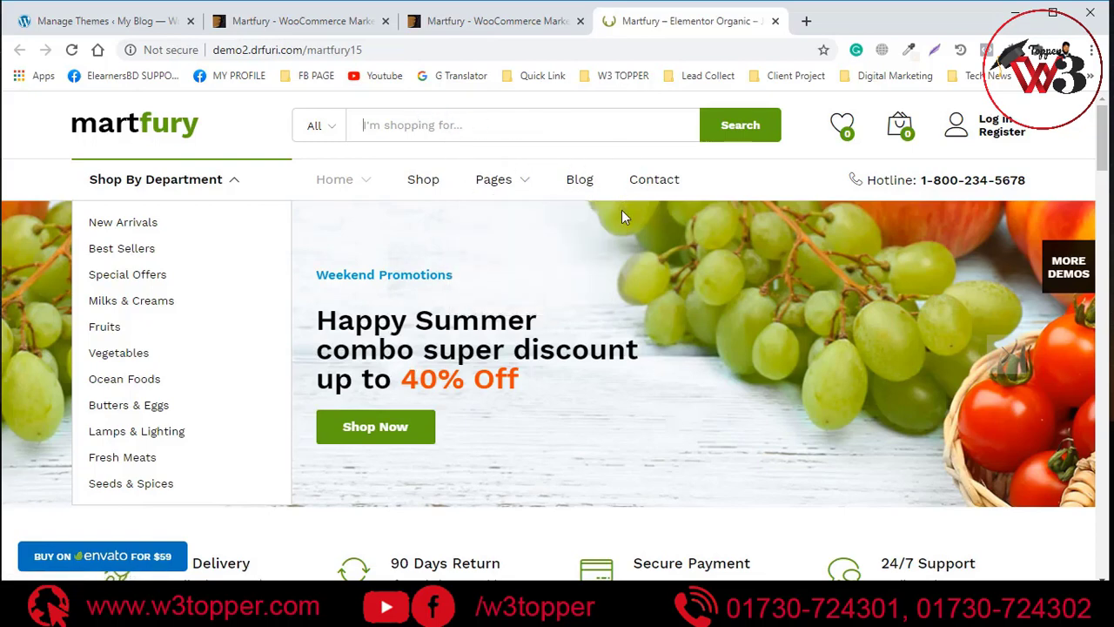
- Examine the Organic demo's promotional banners, top categories and featured deal section
{"action": "scroll", "coordinate": [620, 239], "scroll_direction": "down", "scroll_amount": 4}
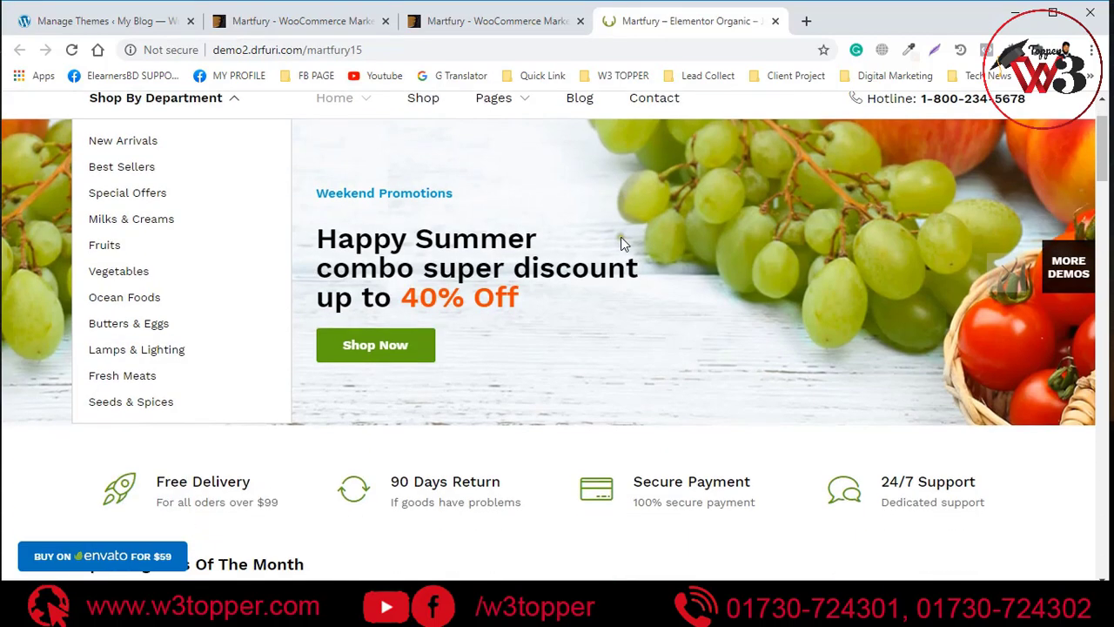
{"action": "scroll", "coordinate": [296, 209], "scroll_direction": "down", "scroll_amount": 2}
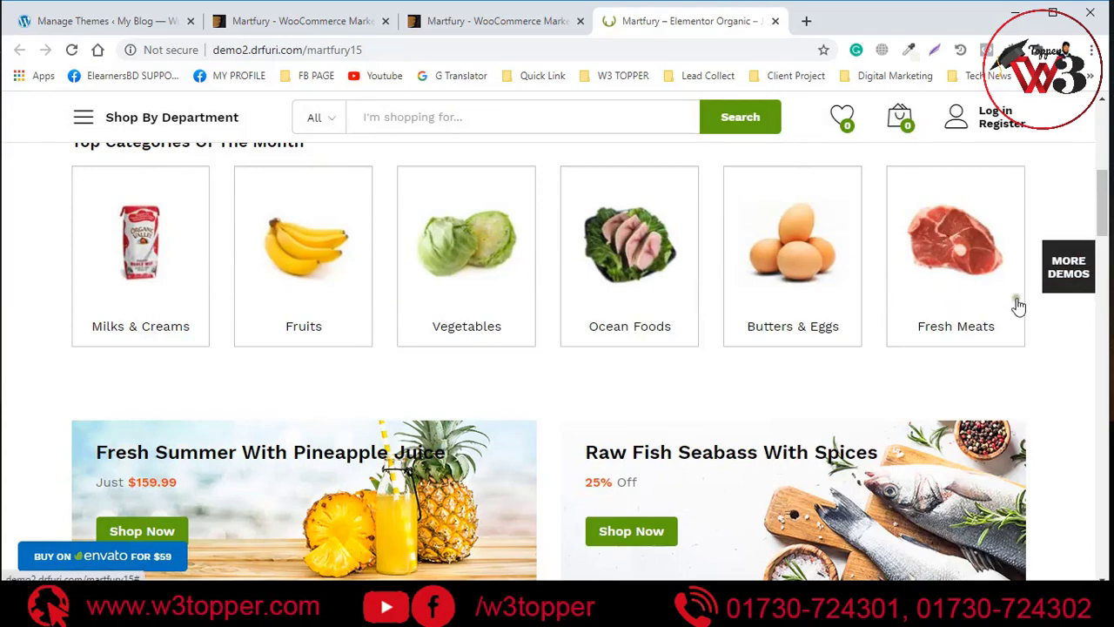
{"action": "scroll", "coordinate": [580, 374], "scroll_direction": "down", "scroll_amount": 4}
{"action": "scroll", "coordinate": [579, 374], "scroll_direction": "down", "scroll_amount": 7}
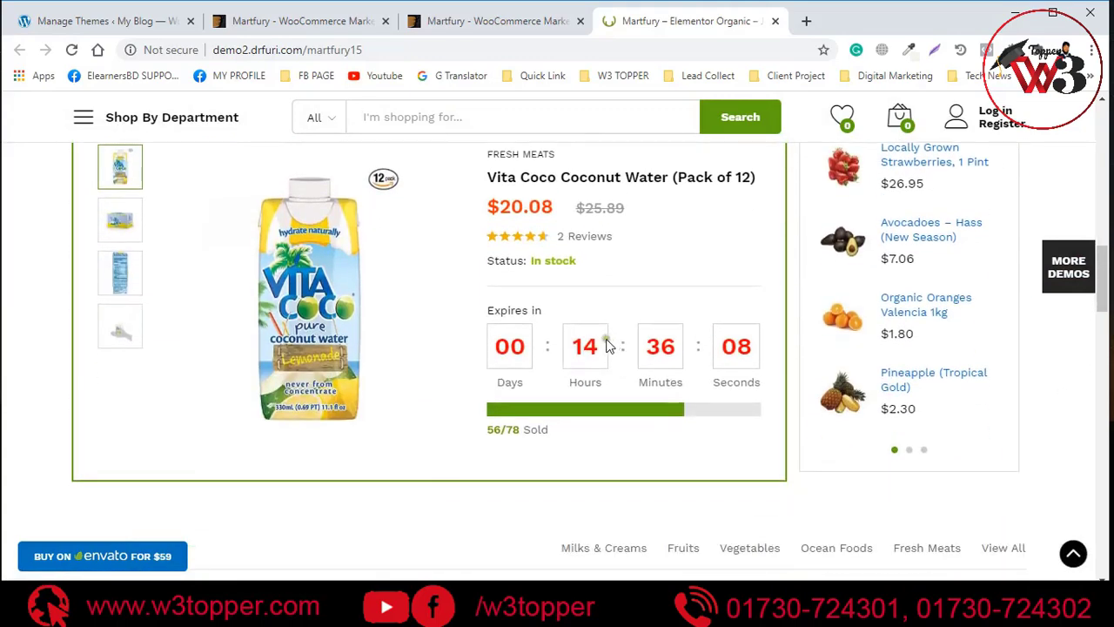
- View the quick view of the Avocadoes – Hass (New Season) product and close it
{"action": "scroll", "coordinate": [753, 347], "scroll_direction": "down", "scroll_amount": 2}
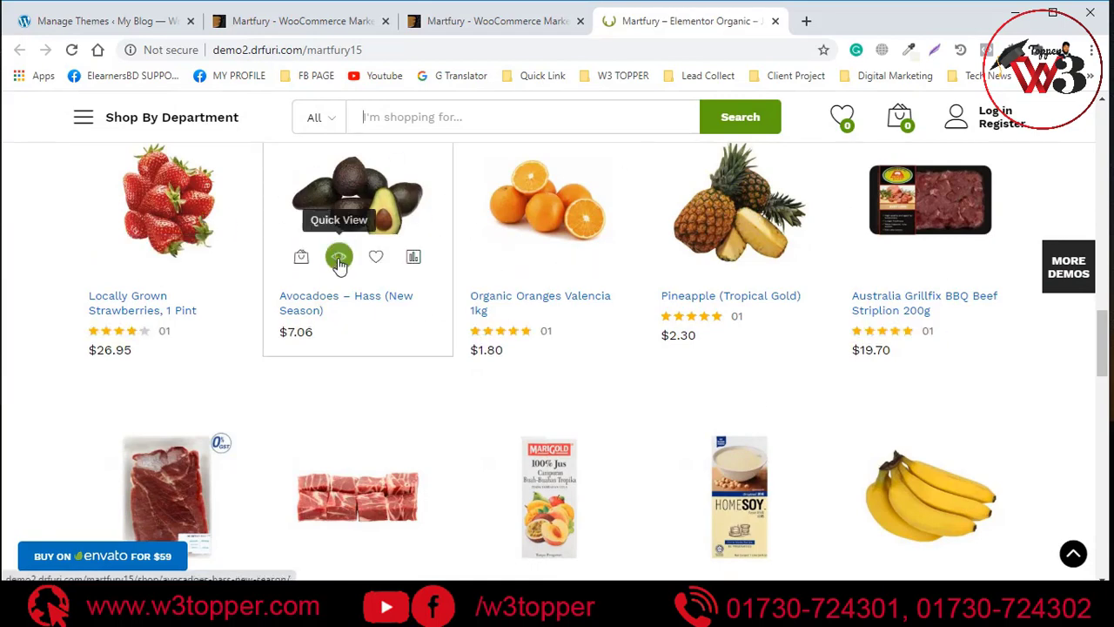
{"action": "left_click", "coordinate": [338, 257]}
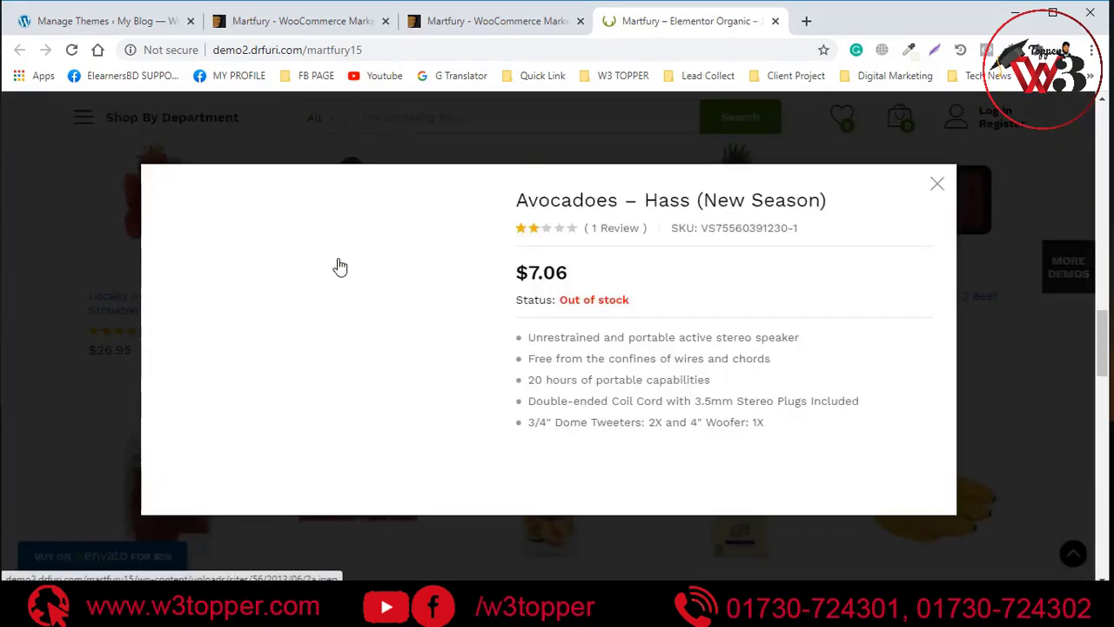
{"action": "left_click", "coordinate": [937, 185]}
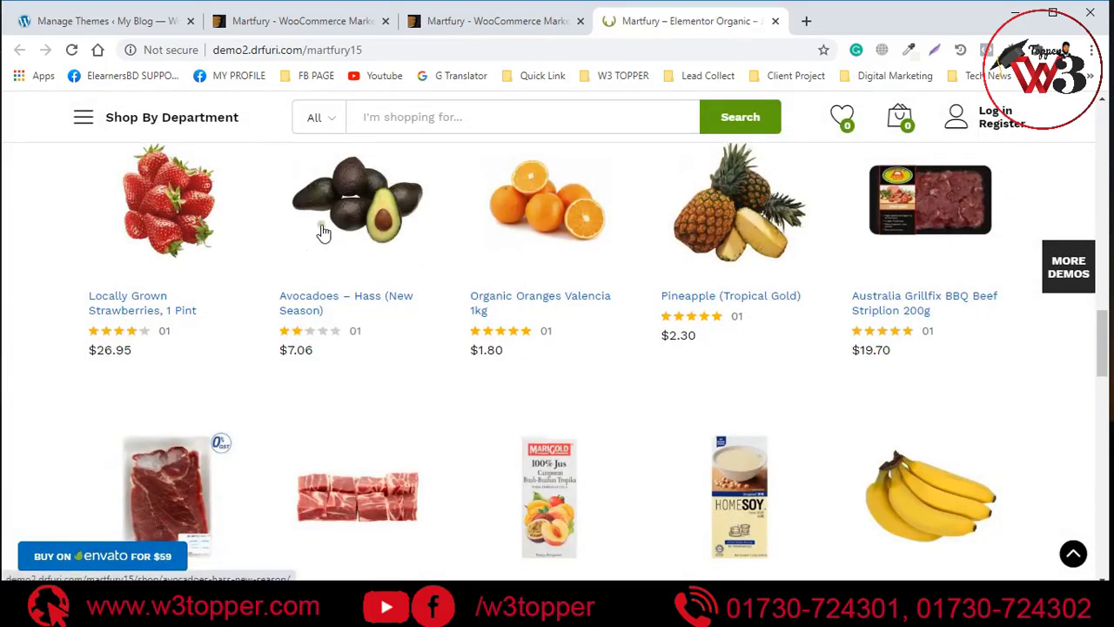
- Examine the rest of the Organic demo's home page down to the footer and return to its beginning
{"action": "scroll", "coordinate": [633, 305], "scroll_direction": "down", "scroll_amount": 1}
{"action": "scroll", "coordinate": [633, 304], "scroll_direction": "down", "scroll_amount": 10}
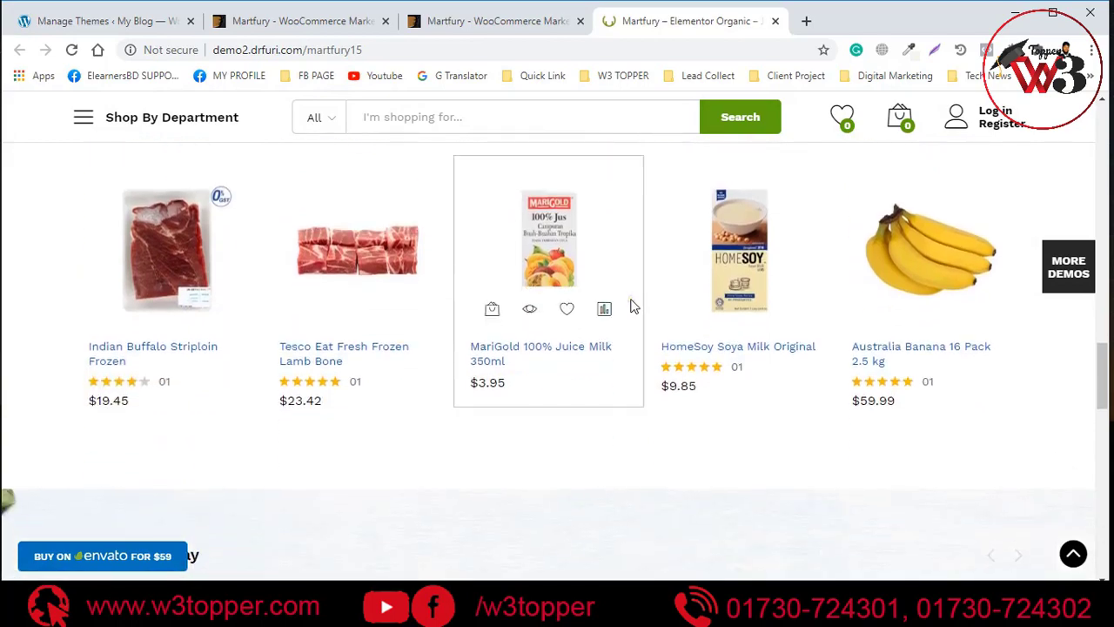
{"action": "scroll", "coordinate": [693, 374], "scroll_direction": "down", "scroll_amount": 6}
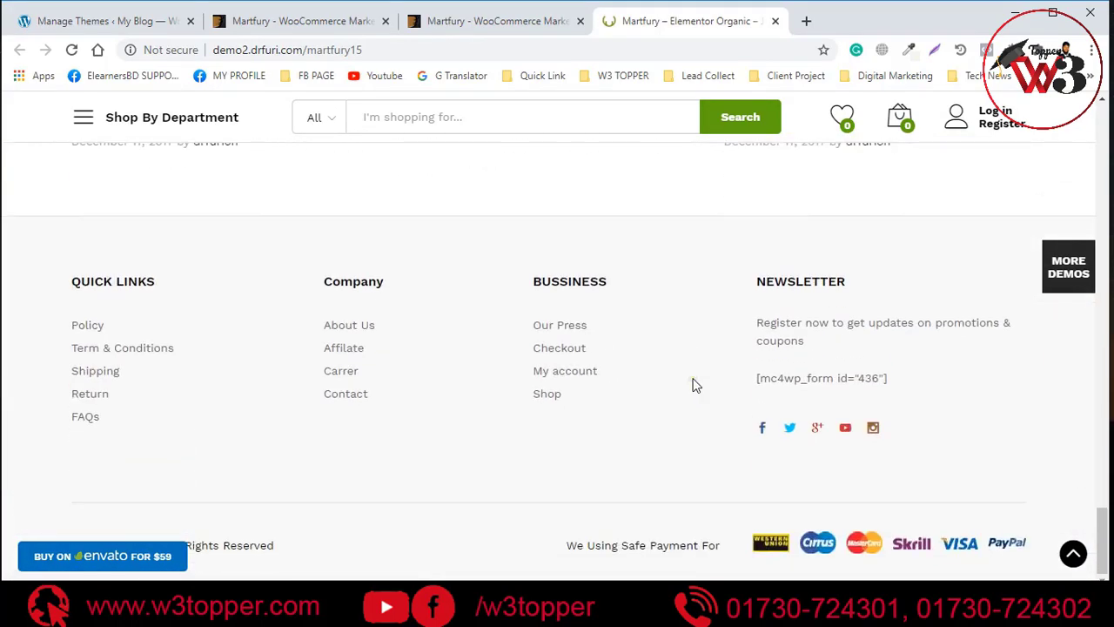
{"action": "scroll", "coordinate": [694, 389], "scroll_direction": "up", "scroll_amount": 8}
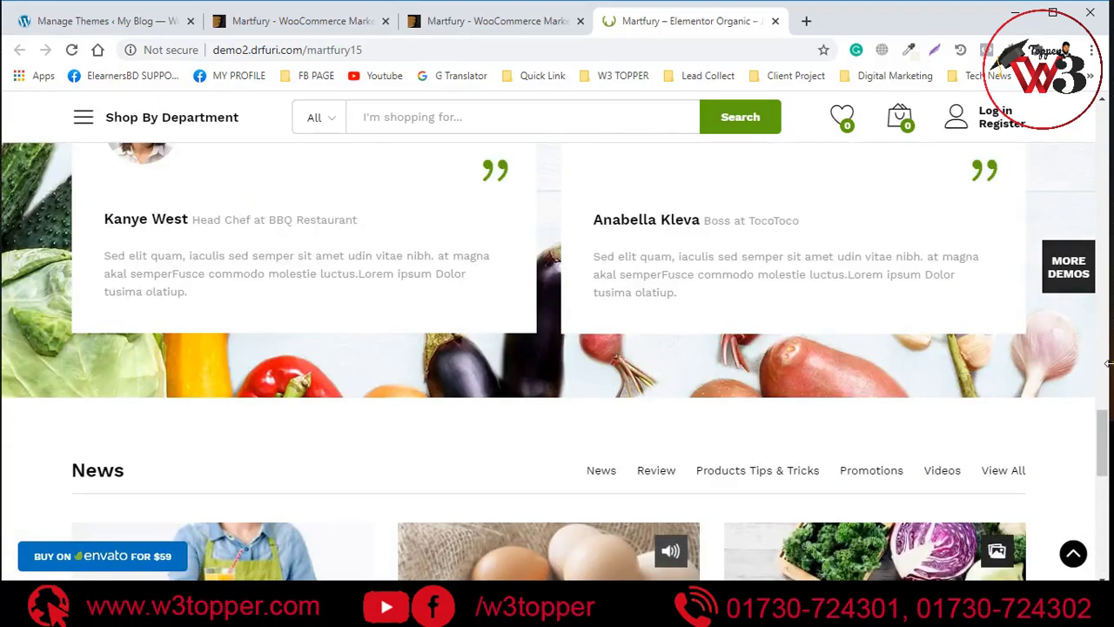
{"action": "left_click_drag", "start_coordinate": [1103, 438], "coordinate": [786, 144]}
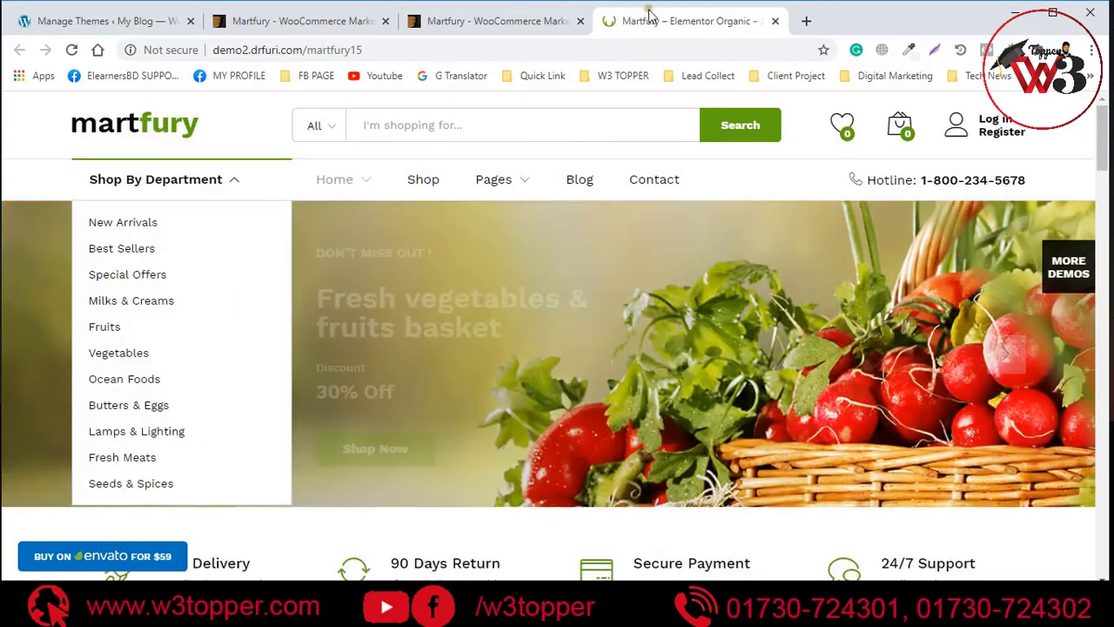
- Return to the WordPress themes page, begin installing the plugins Martfury asks for, and review the plugin list
{"action": "left_click", "coordinate": [97, 21]}
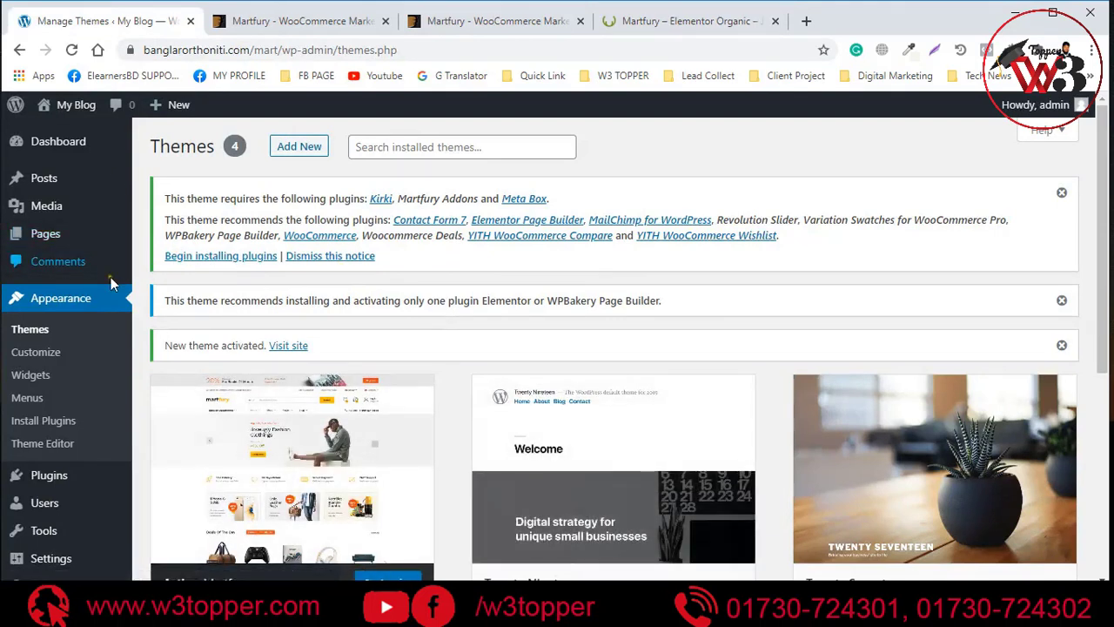
{"action": "left_click", "coordinate": [249, 259]}
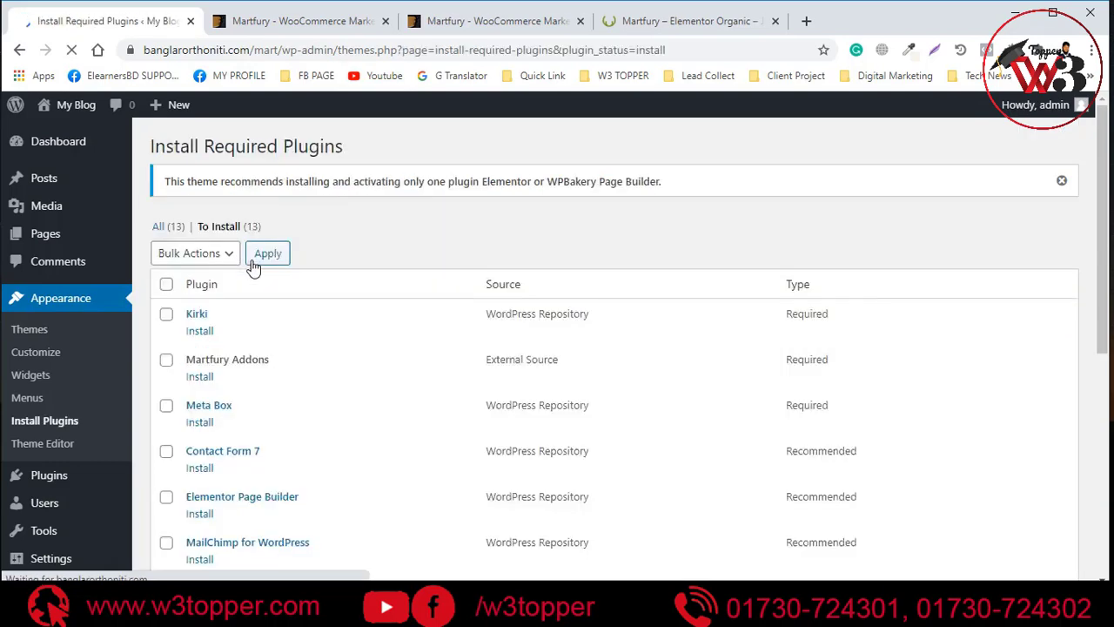
{"action": "scroll", "coordinate": [458, 298], "scroll_direction": "down", "scroll_amount": 5}
{"action": "scroll", "coordinate": [470, 288], "scroll_direction": "up", "scroll_amount": 2}
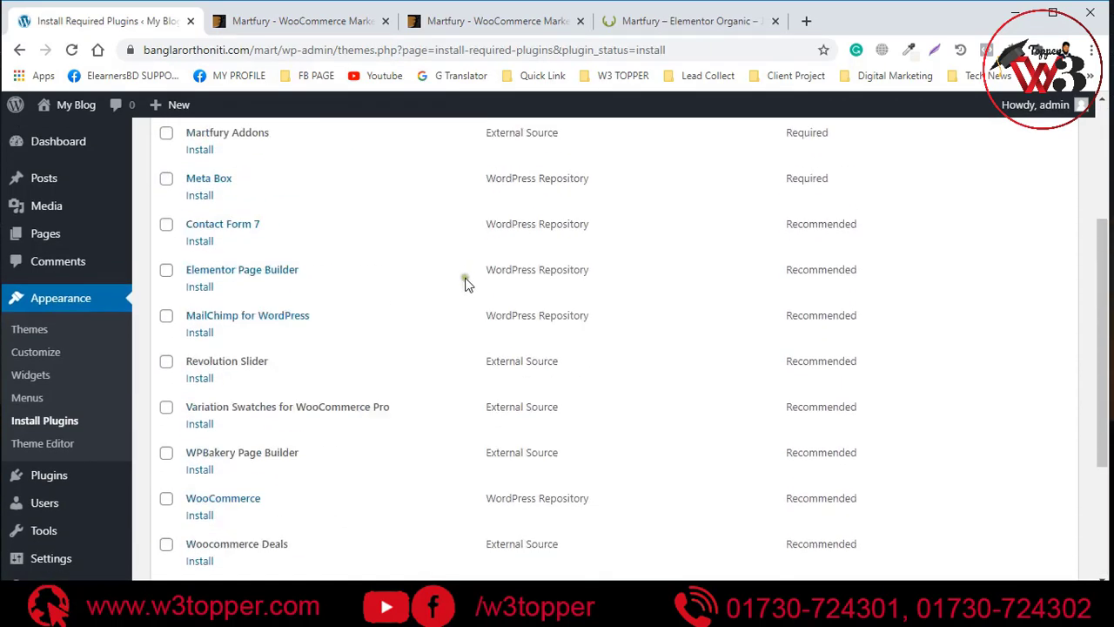
- Select all the listed required and recommended plugins and apply the Install bulk action
{"action": "scroll", "coordinate": [466, 282], "scroll_direction": "up", "scroll_amount": 3}
{"action": "left_click", "coordinate": [166, 252]}
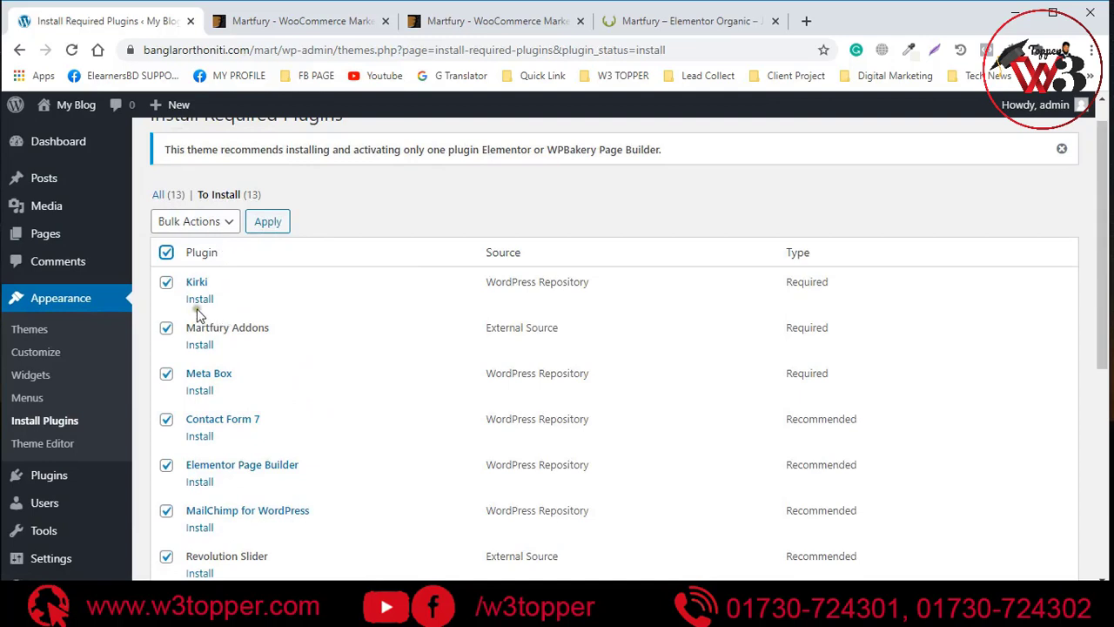
{"action": "left_click", "coordinate": [209, 222]}
{"action": "left_click", "coordinate": [176, 258]}
{"action": "left_click", "coordinate": [265, 221]}
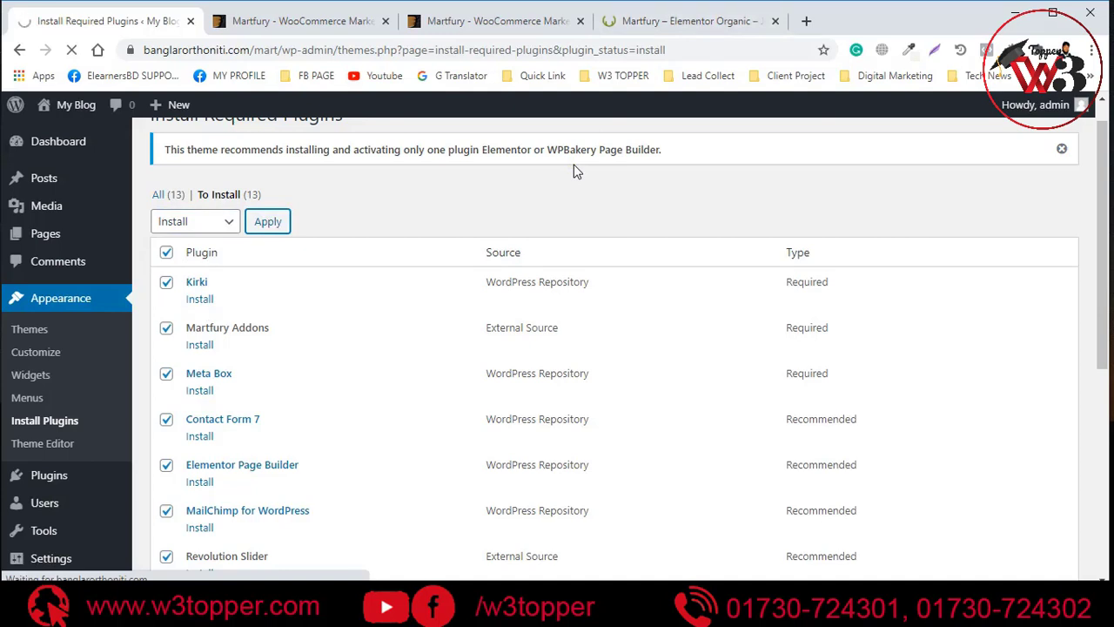
{"action": "scroll", "coordinate": [946, 317], "scroll_direction": "down", "scroll_amount": 1}
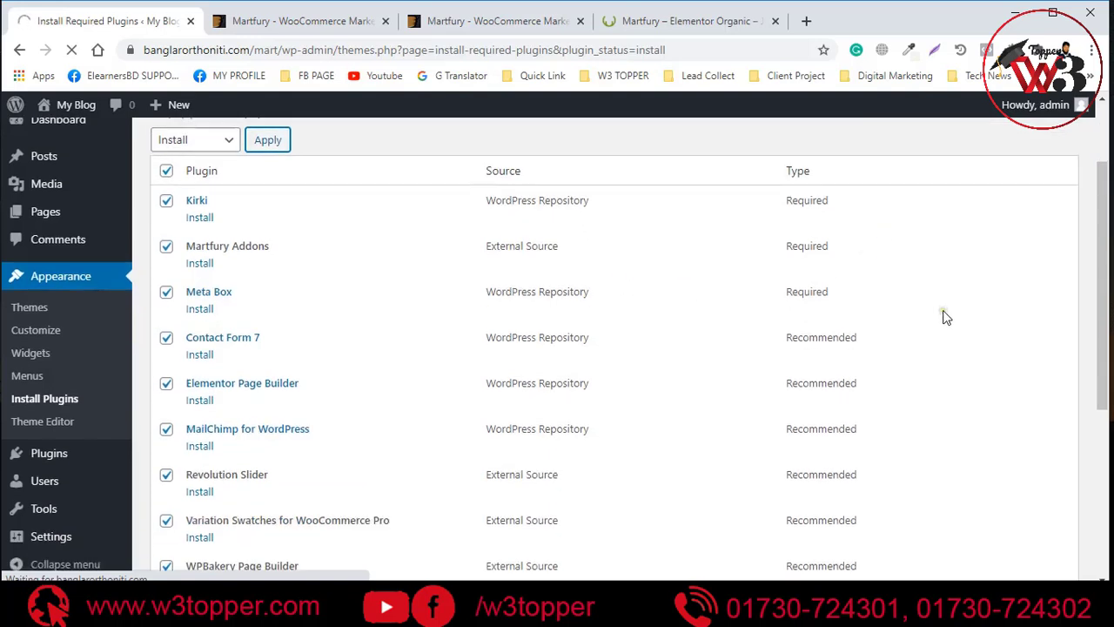
{"action": "left_click", "coordinate": [218, 219]}
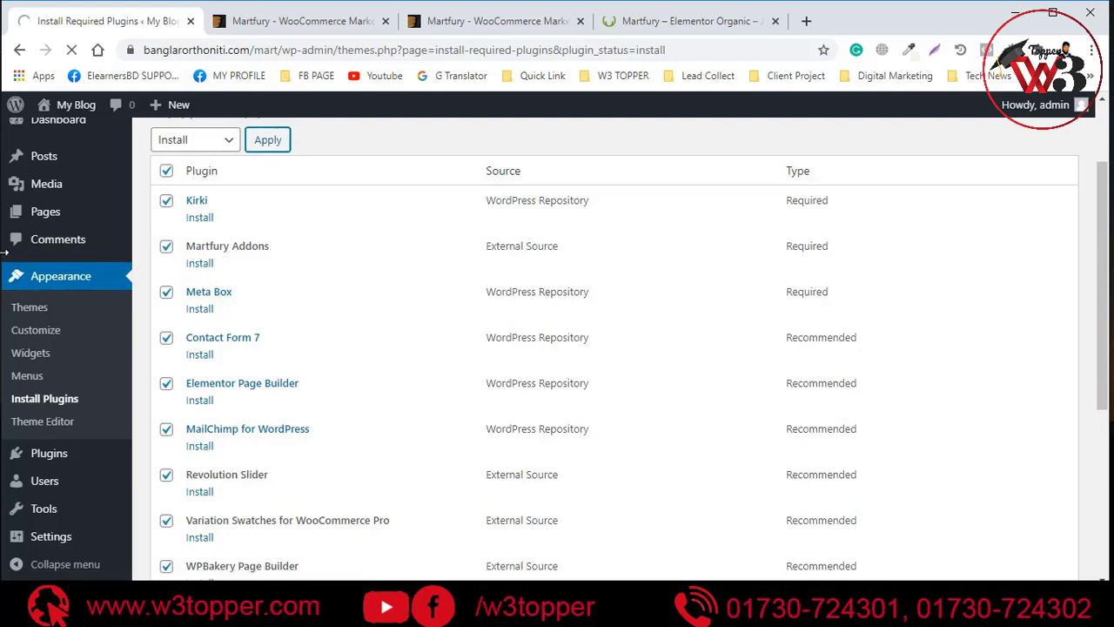
{"action": "left_click", "coordinate": [172, 267]}
{"action": "scroll", "coordinate": [253, 301], "scroll_direction": "down", "scroll_amount": 1}
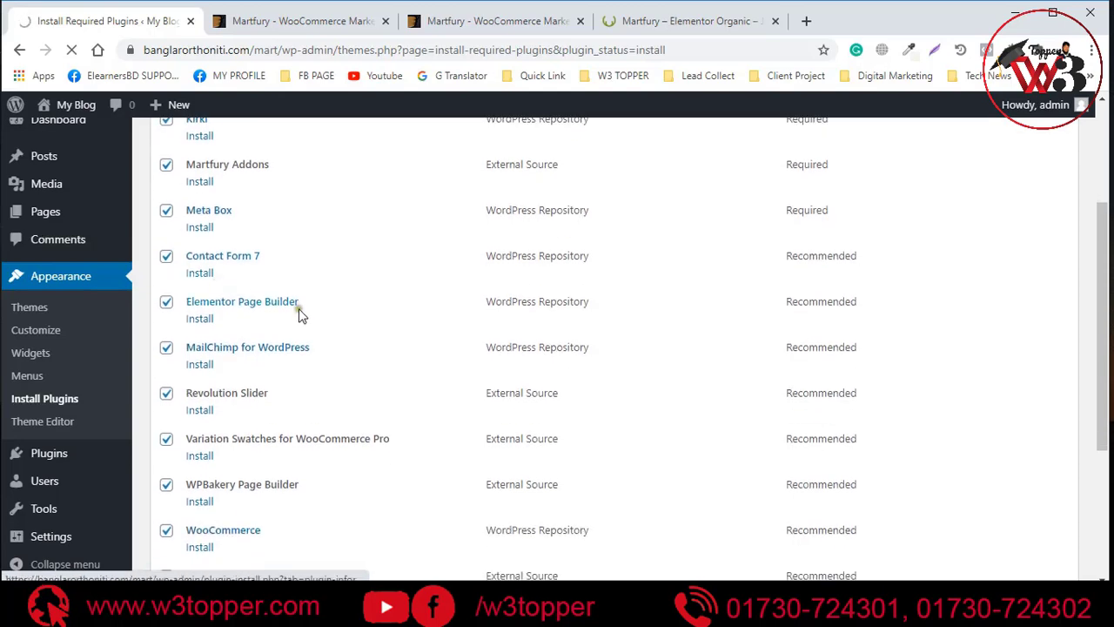
{"action": "scroll", "coordinate": [854, 277], "scroll_direction": "down", "scroll_amount": 2}
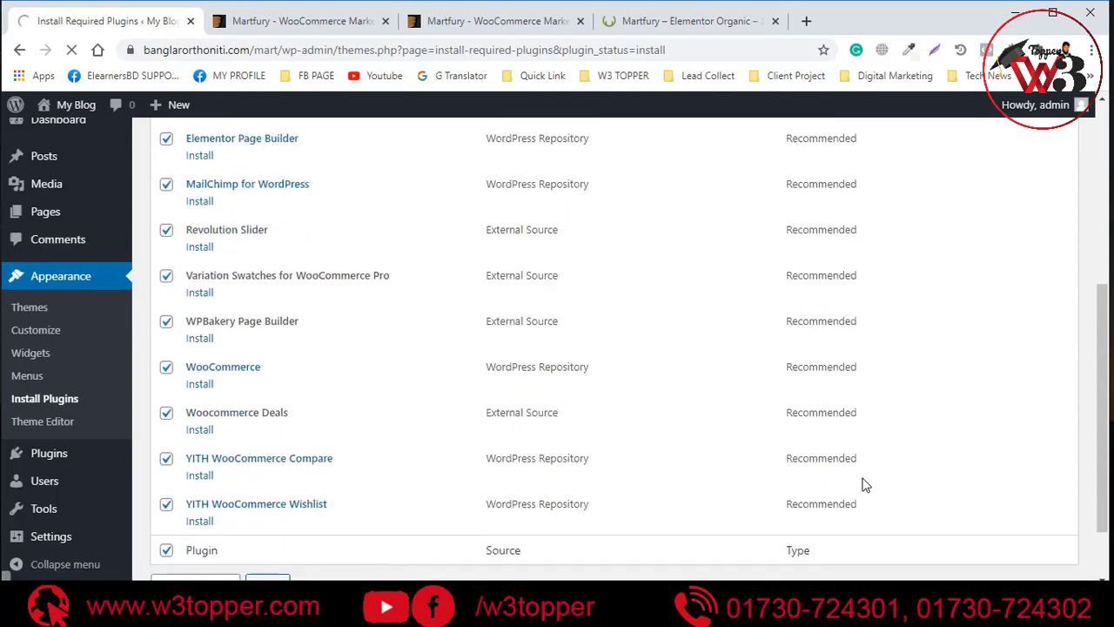
{"action": "scroll", "coordinate": [828, 465], "scroll_direction": "up", "scroll_amount": 2}
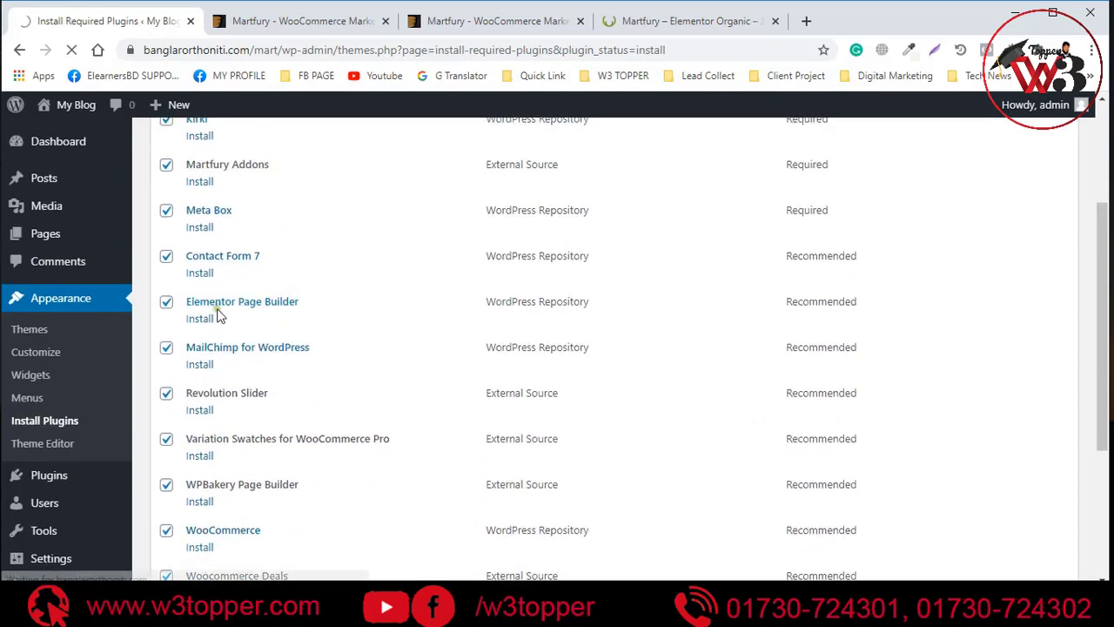
{"action": "scroll", "coordinate": [222, 313], "scroll_direction": "down", "scroll_amount": 1}
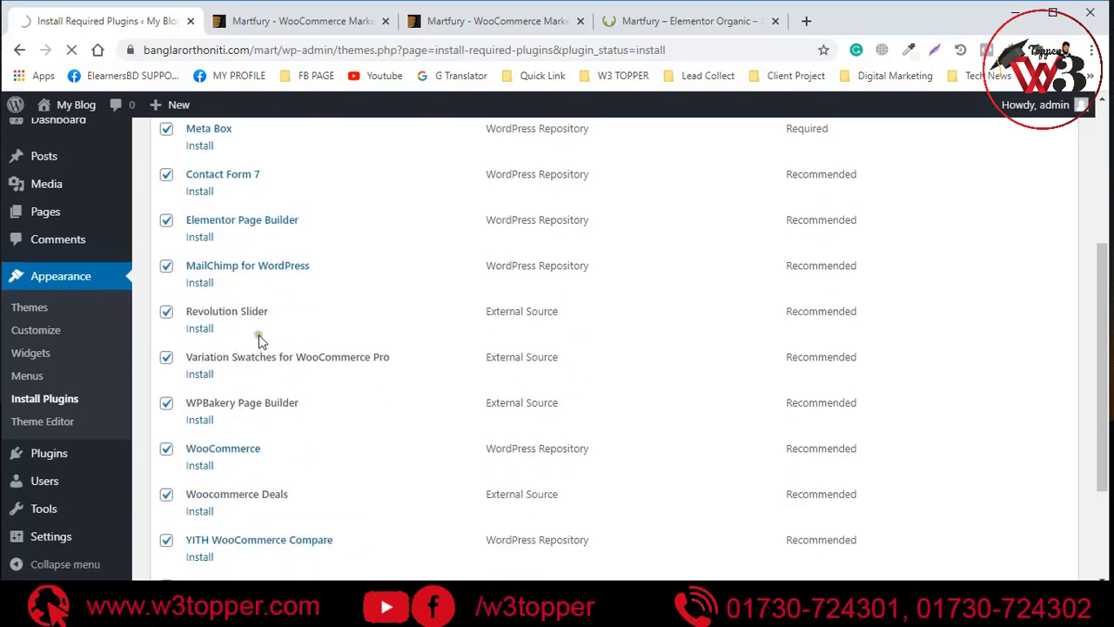
{"action": "scroll", "coordinate": [259, 341], "scroll_direction": "up", "scroll_amount": 1}
- Review the installation results of the bulk-installed plugins, from Contact Form 7 through YITH WooCommerce Wishlist
{"action": "scroll", "coordinate": [452, 377], "scroll_direction": "down", "scroll_amount": 4}
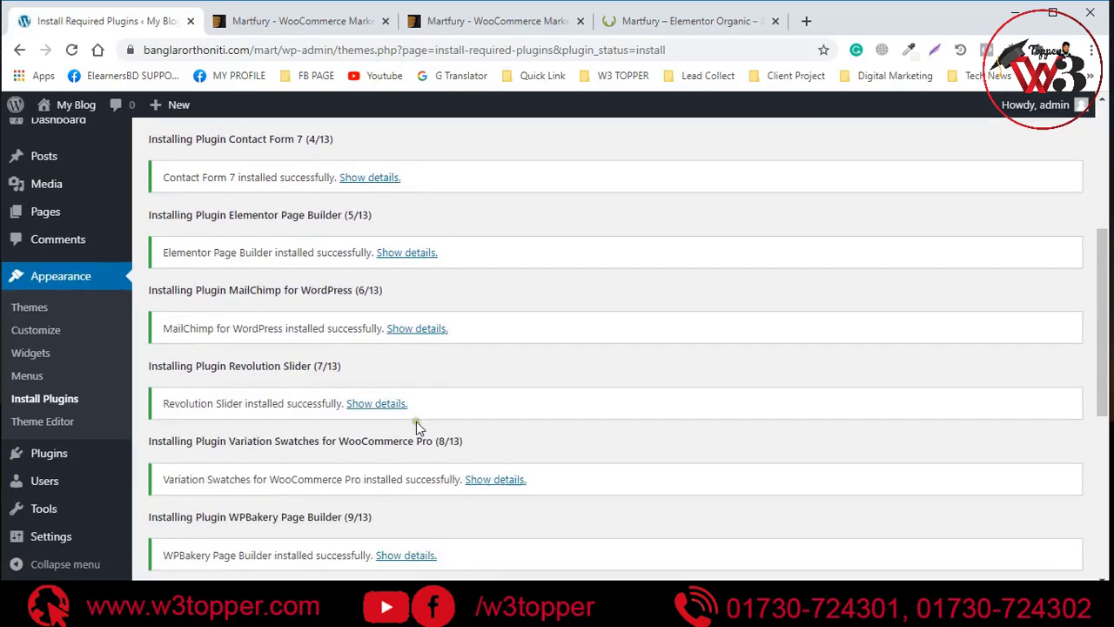
{"action": "scroll", "coordinate": [409, 383], "scroll_direction": "down", "scroll_amount": 2}
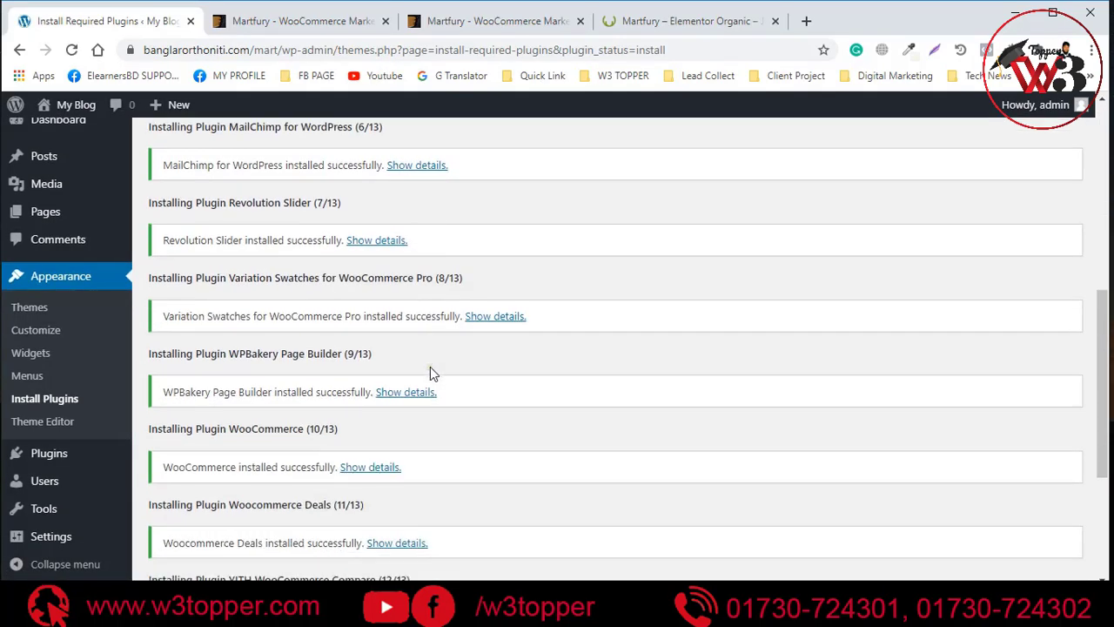
{"action": "scroll", "coordinate": [186, 339], "scroll_direction": "down", "scroll_amount": 3}
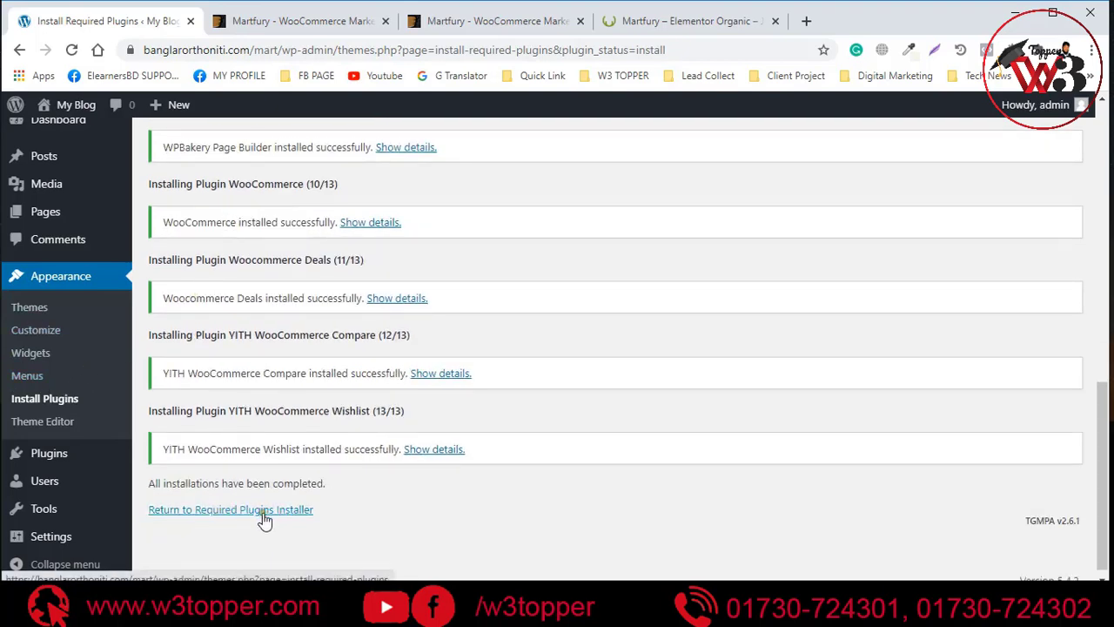
- Return to the required plugins installer, activate all the listed plugins with the Activate bulk action, and go back to the dashboard
{"action": "mouse_move", "coordinate": [53, 458]}
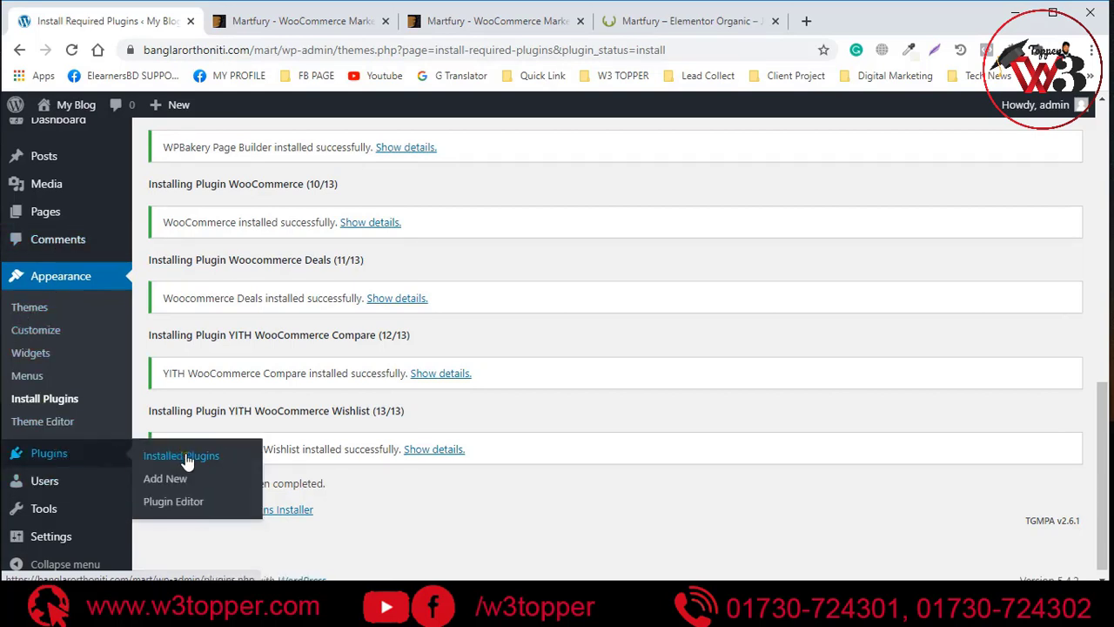
{"action": "left_click", "coordinate": [261, 514]}
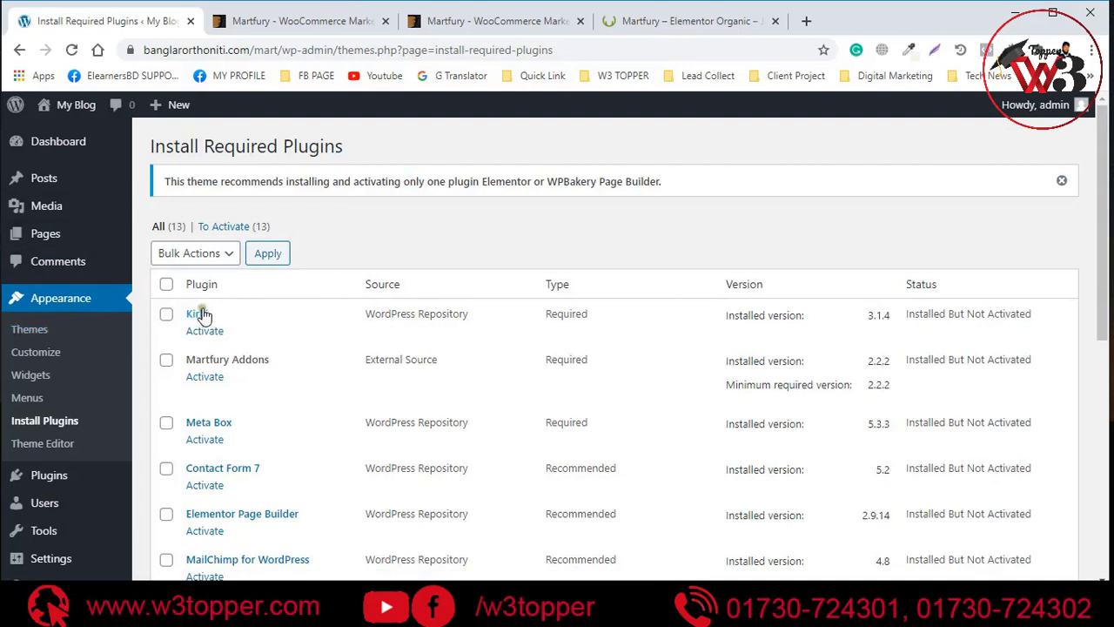
{"action": "left_click", "coordinate": [166, 284]}
{"action": "left_click", "coordinate": [218, 252]}
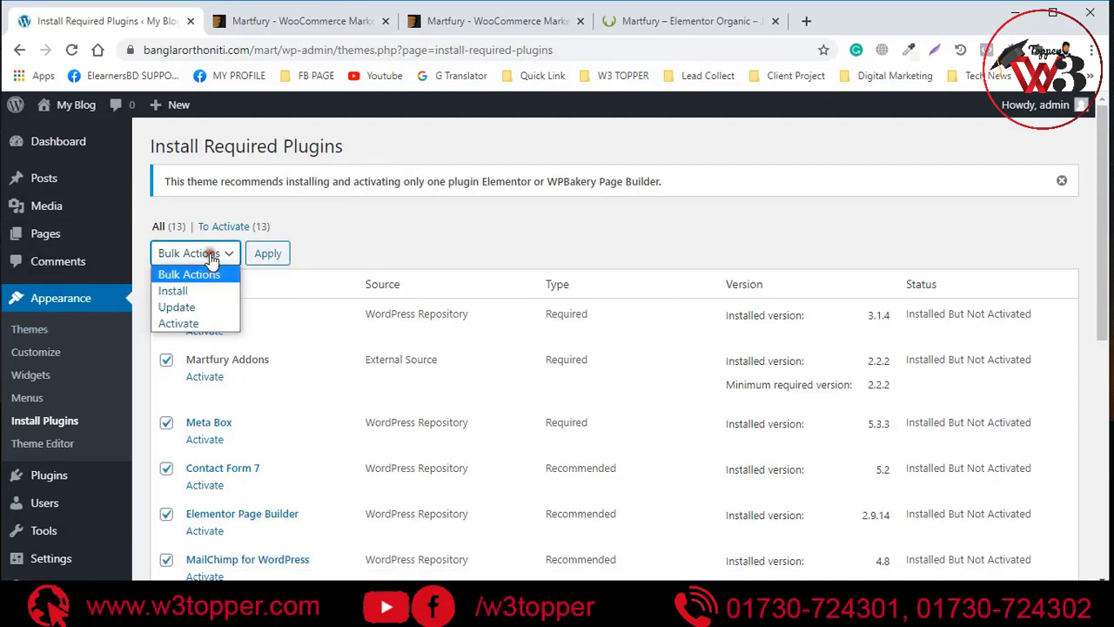
{"action": "left_click", "coordinate": [179, 322]}
{"action": "left_click", "coordinate": [267, 254]}
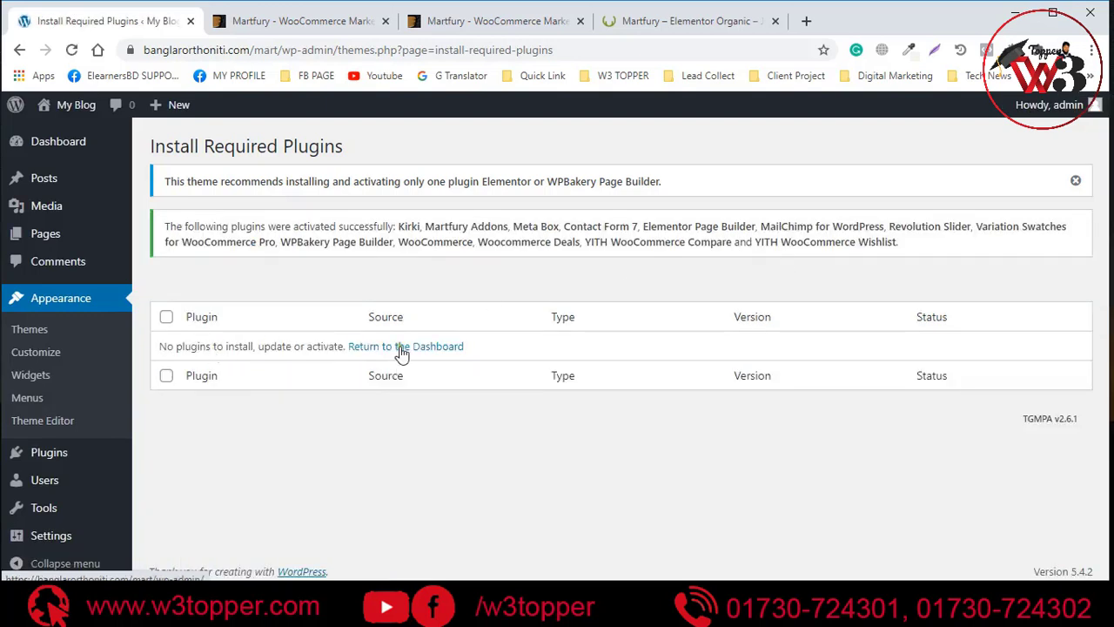
{"action": "left_click", "coordinate": [422, 349]}
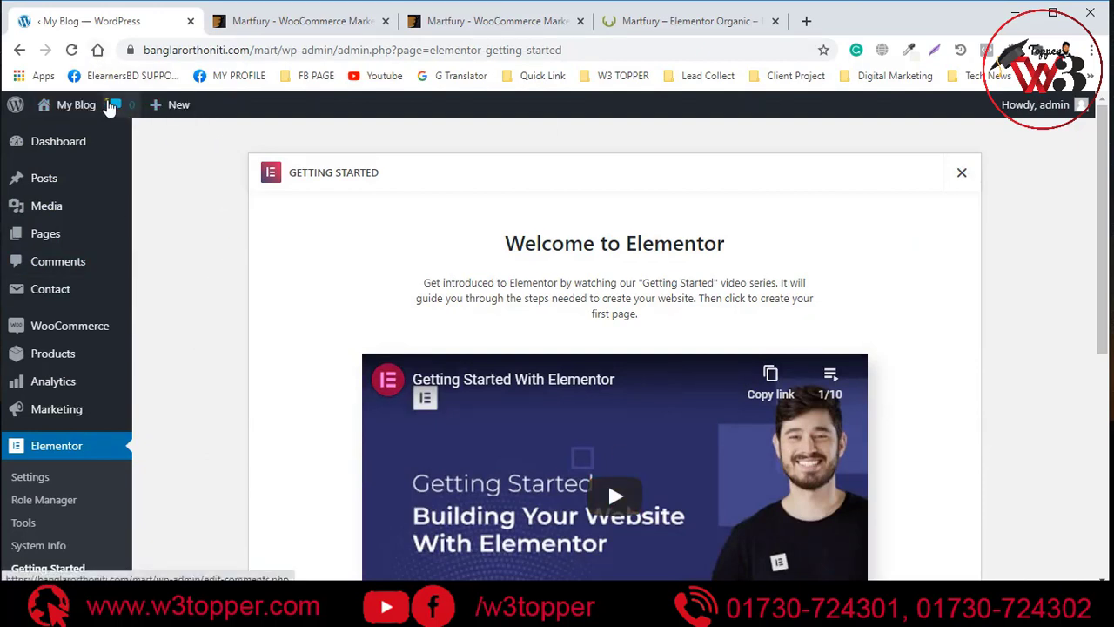
- Open the My Blog site in a new browser tab and look over its home page
{"action": "mouse_move", "coordinate": [47, 115]}
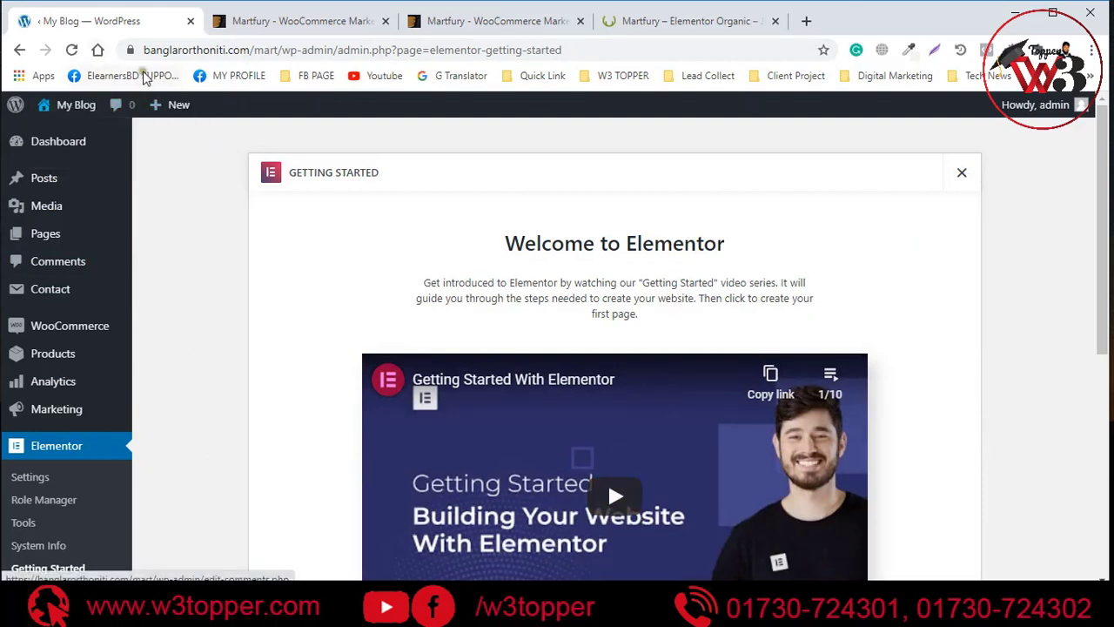
{"action": "mouse_move", "coordinate": [144, 50]}
{"action": "left_mouse_down"}
{"action": "mouse_move", "coordinate": [336, 49]}
{"action": "mouse_move", "coordinate": [144, 50]}
{"action": "left_mouse_up"}
{"action": "left_click", "coordinate": [320, 50]}
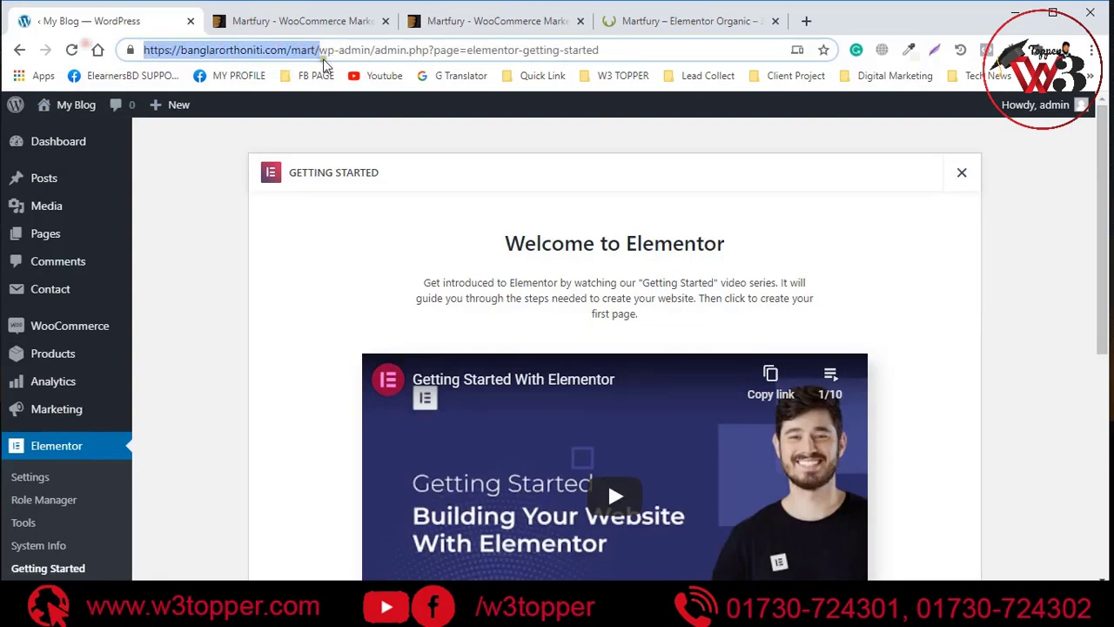
{"action": "right_click", "coordinate": [81, 106]}
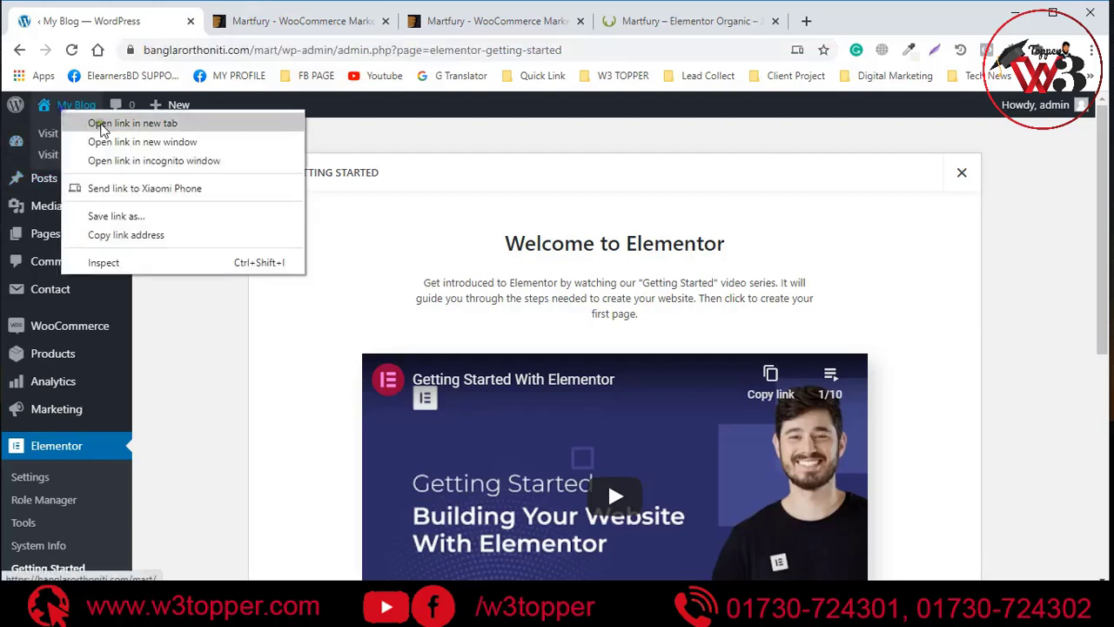
{"action": "left_click", "coordinate": [113, 117]}
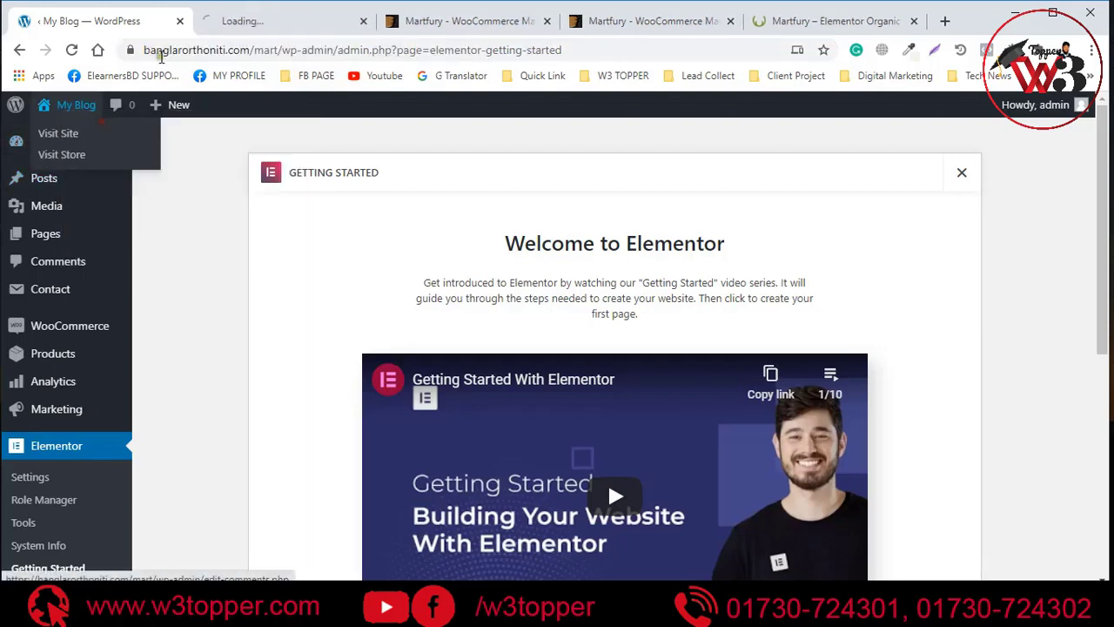
{"action": "left_click", "coordinate": [250, 26]}
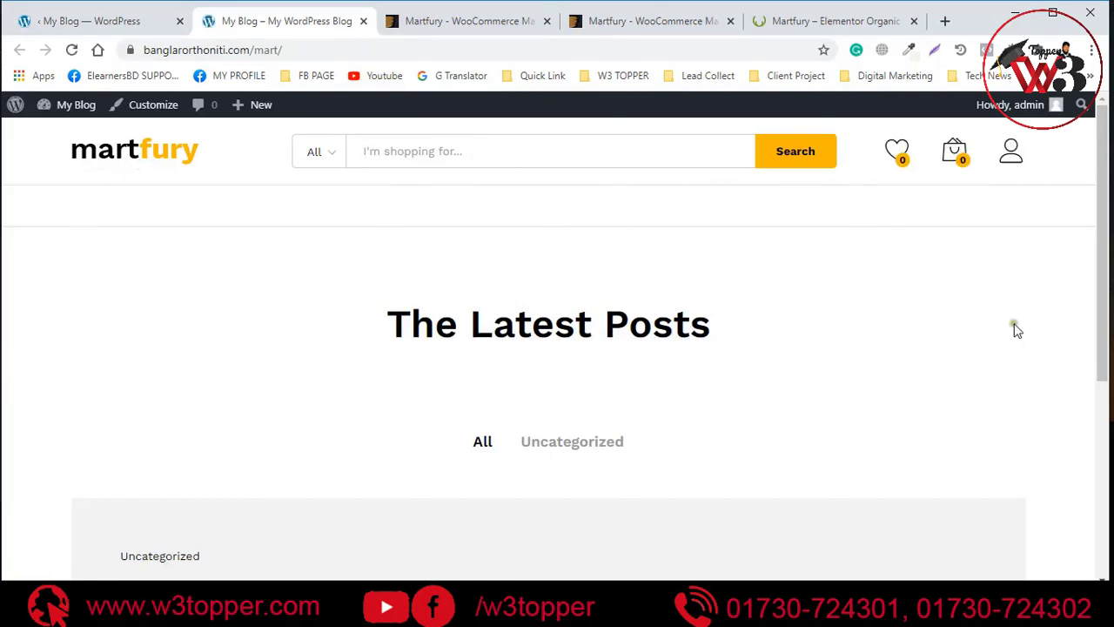
{"action": "scroll", "coordinate": [827, 342], "scroll_direction": "down", "scroll_amount": 4}
{"action": "left_click_drag", "start_coordinate": [1103, 300], "coordinate": [1105, 135]}
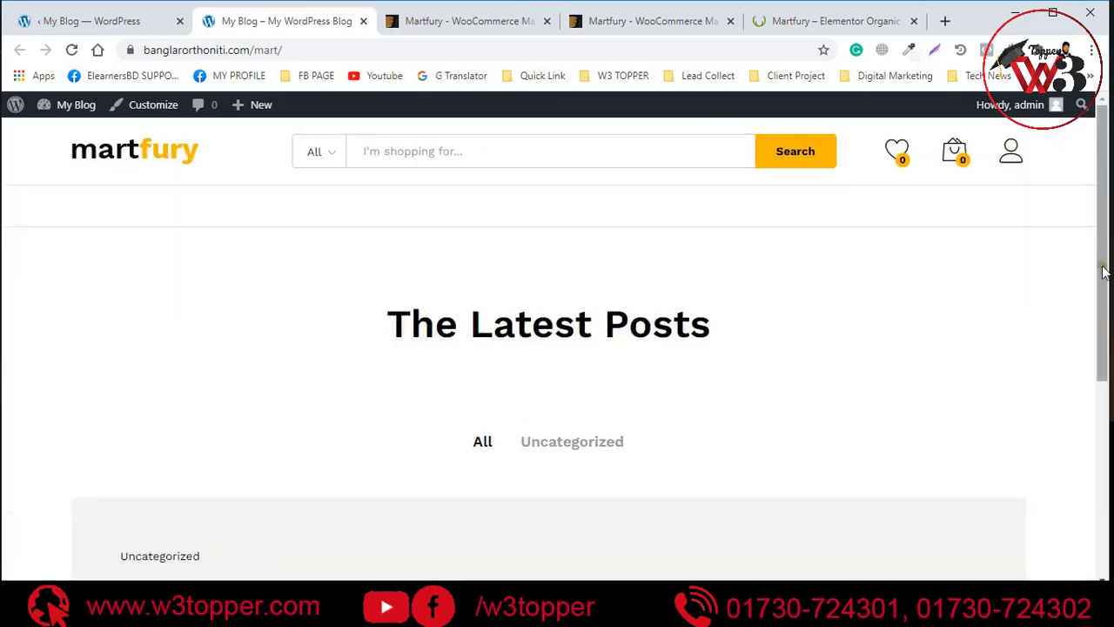
- Return to the Martfury demo gallery and open the Elementor Medical demo
{"action": "left_click", "coordinate": [657, 21]}
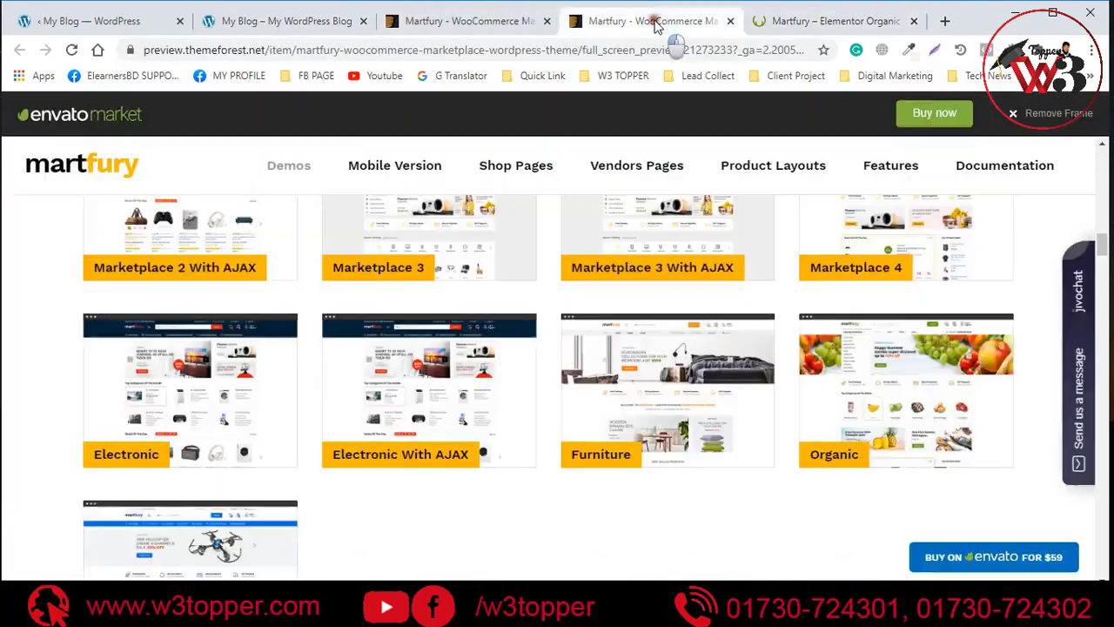
{"action": "scroll", "coordinate": [306, 301], "scroll_direction": "up", "scroll_amount": 4}
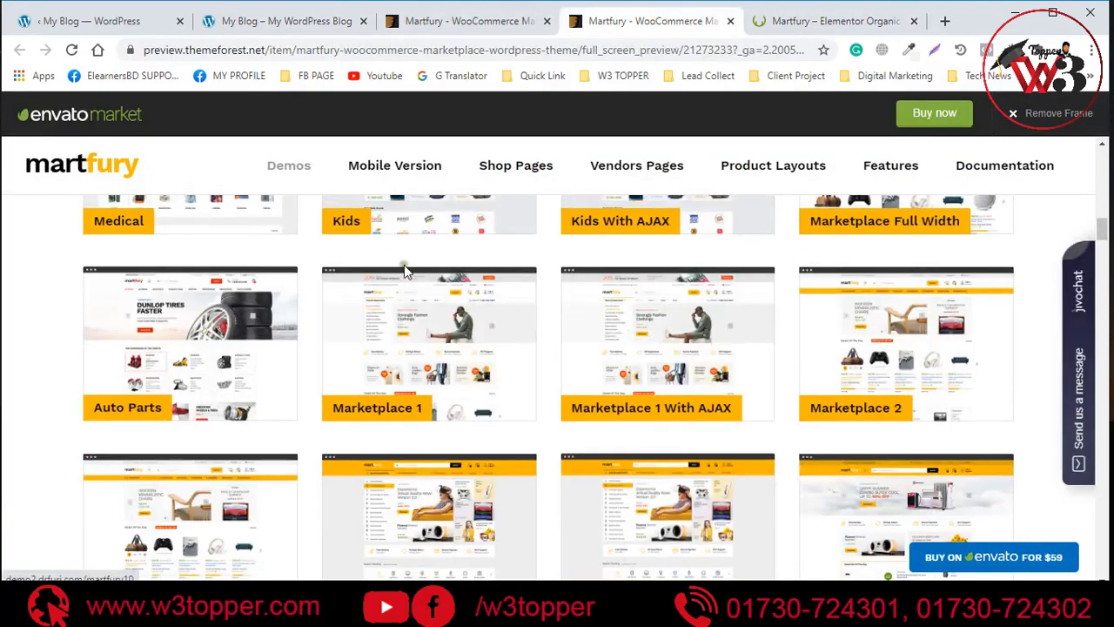
{"action": "left_click", "coordinate": [808, 22]}
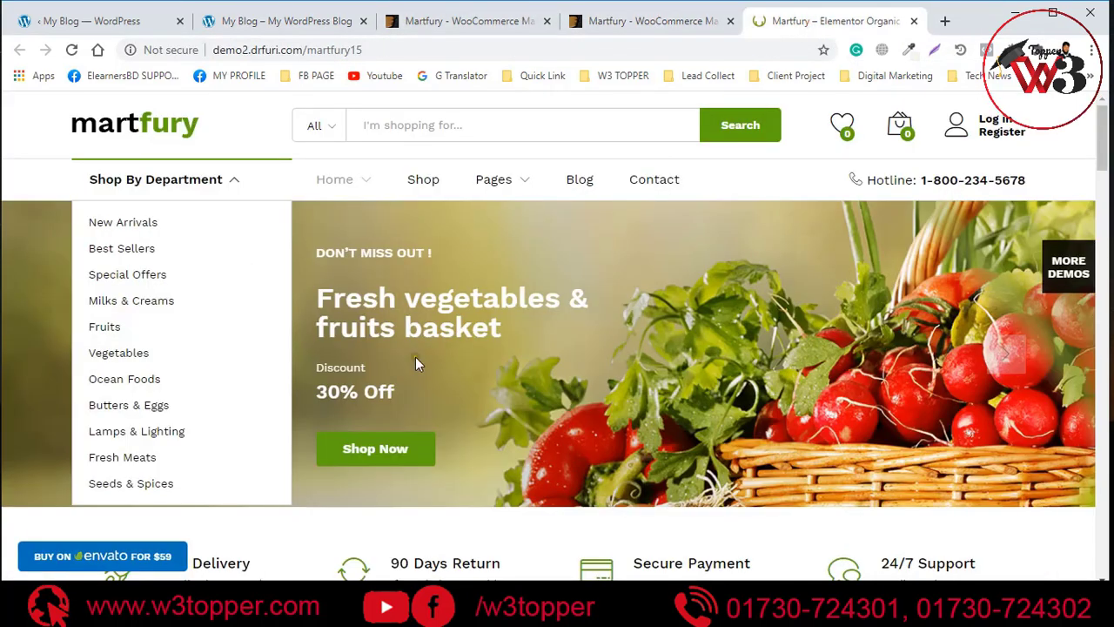
{"action": "left_click", "coordinate": [653, 21]}
{"action": "left_click", "coordinate": [464, 21]}
{"action": "left_click", "coordinate": [653, 20]}
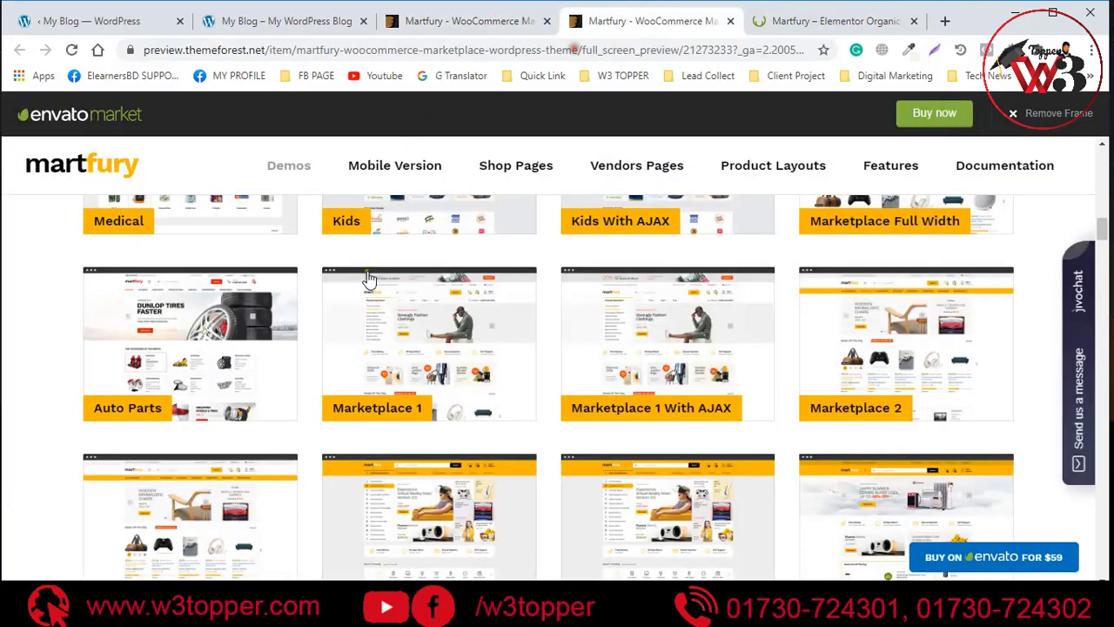
{"action": "scroll", "coordinate": [209, 308], "scroll_direction": "up", "scroll_amount": 2}
{"action": "left_click", "coordinate": [176, 405]}
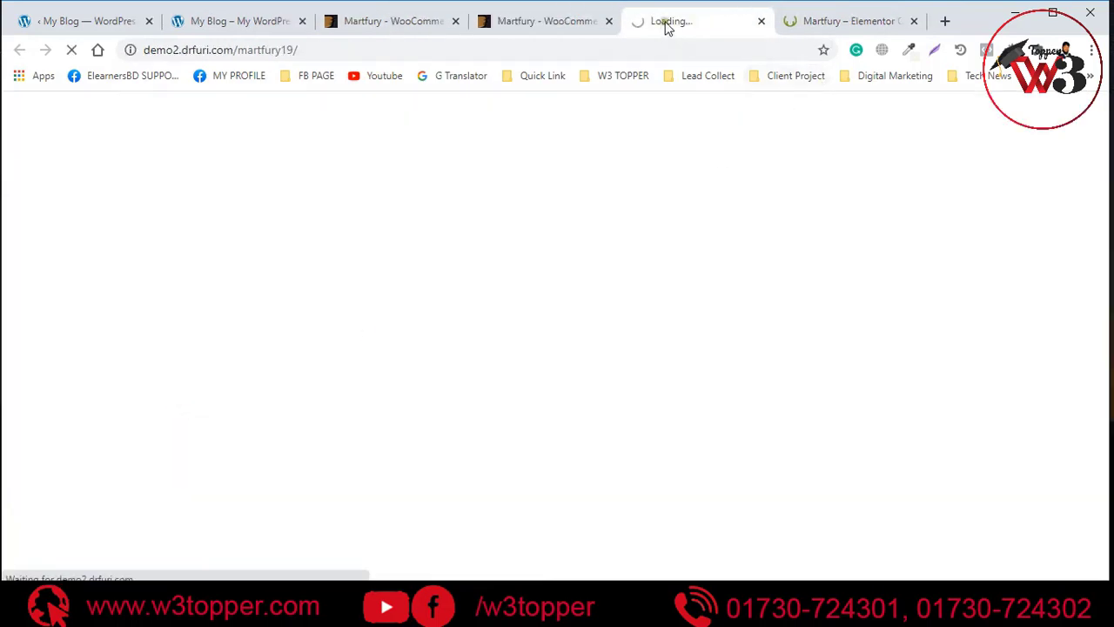
- Compare the home pages of the Organic and Medical demos, including the Organic demo's categories and promotional banners
{"action": "key", "text": "ctrl+Tab"}
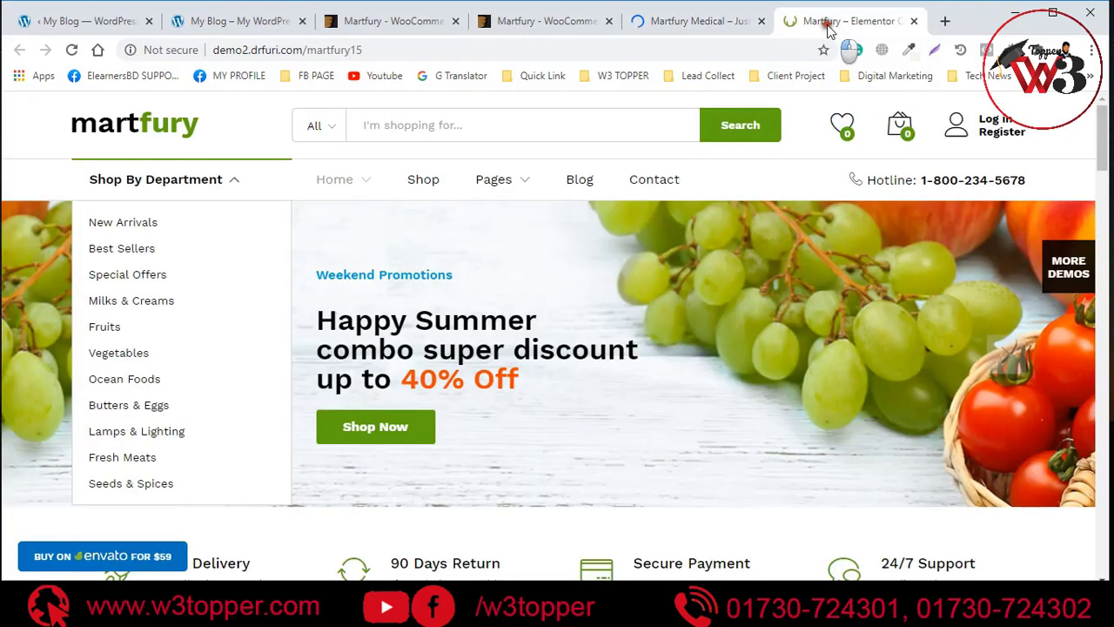
{"action": "scroll", "coordinate": [677, 229], "scroll_direction": "down", "scroll_amount": 6}
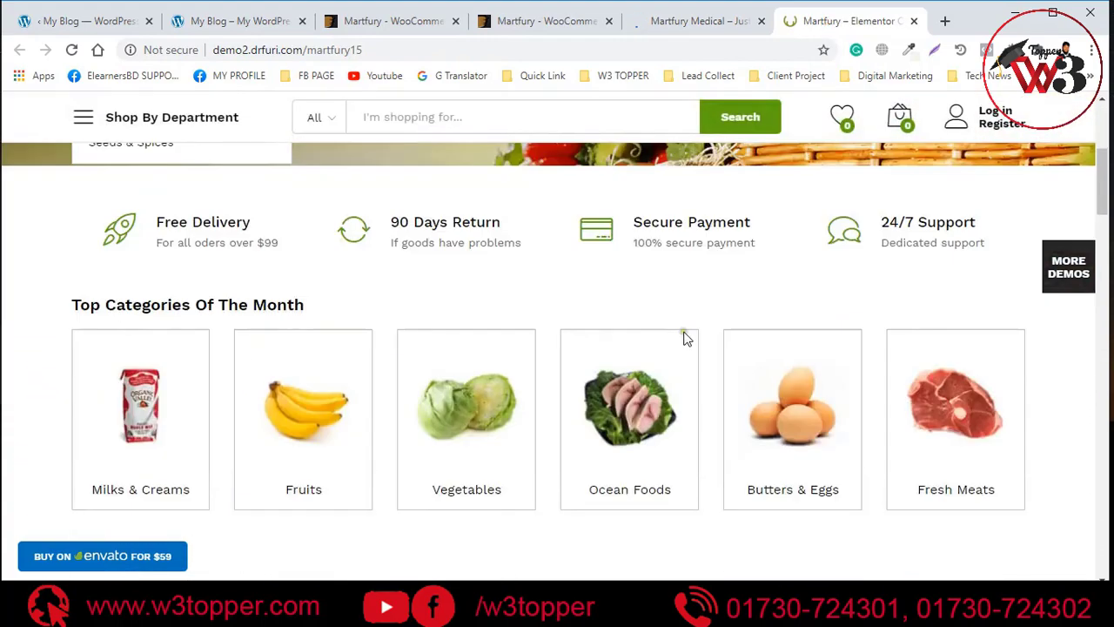
{"action": "scroll", "coordinate": [664, 392], "scroll_direction": "down", "scroll_amount": 3}
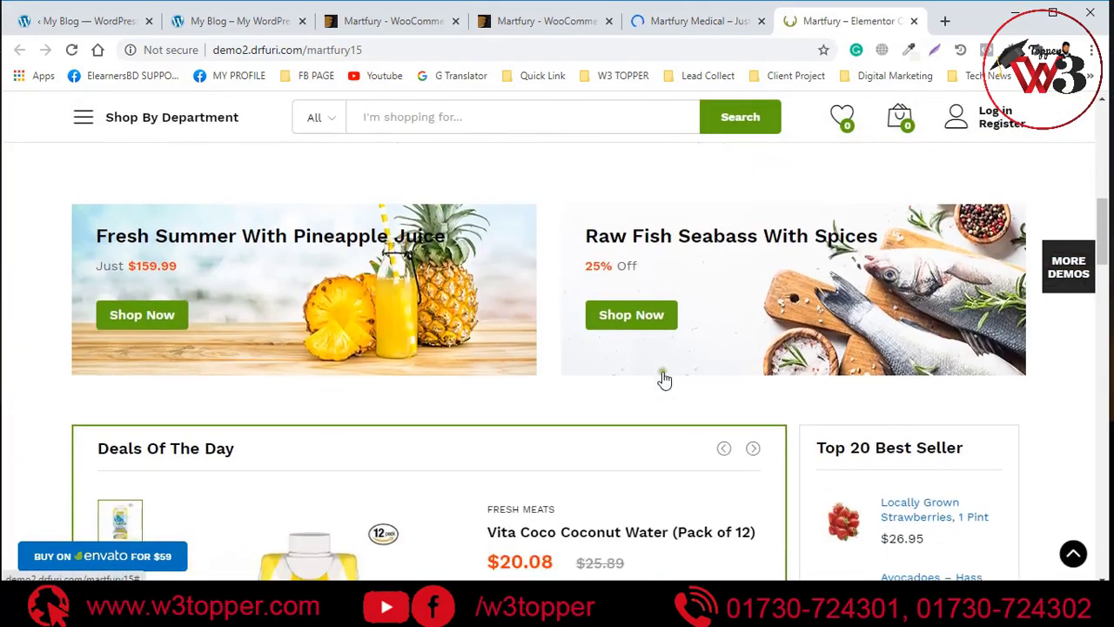
{"action": "left_click", "coordinate": [702, 25]}
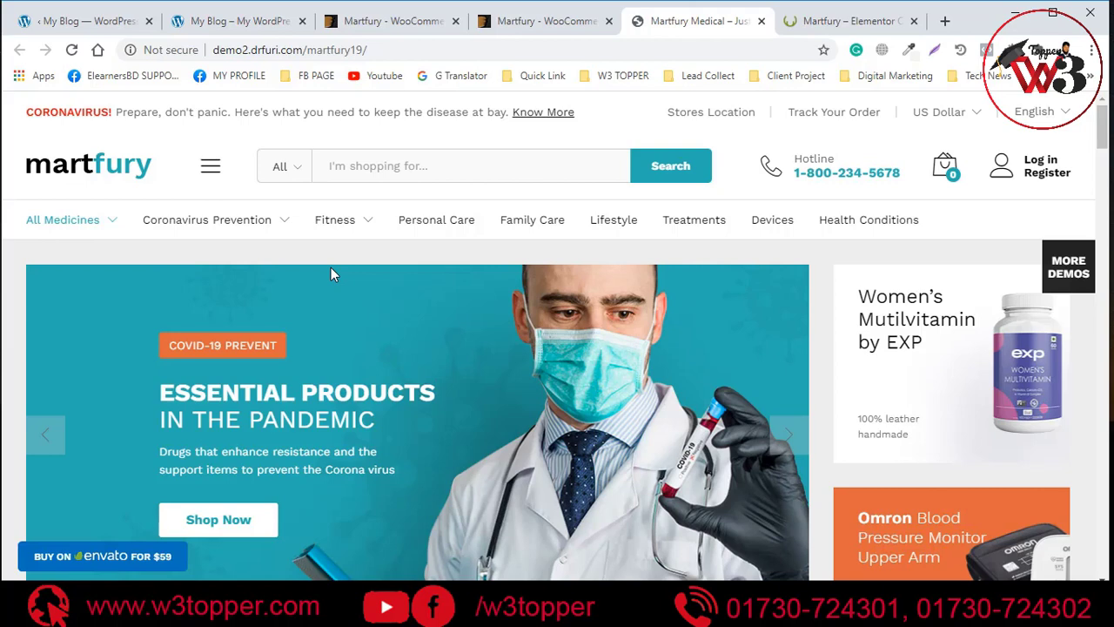
{"action": "left_click", "coordinate": [833, 30]}
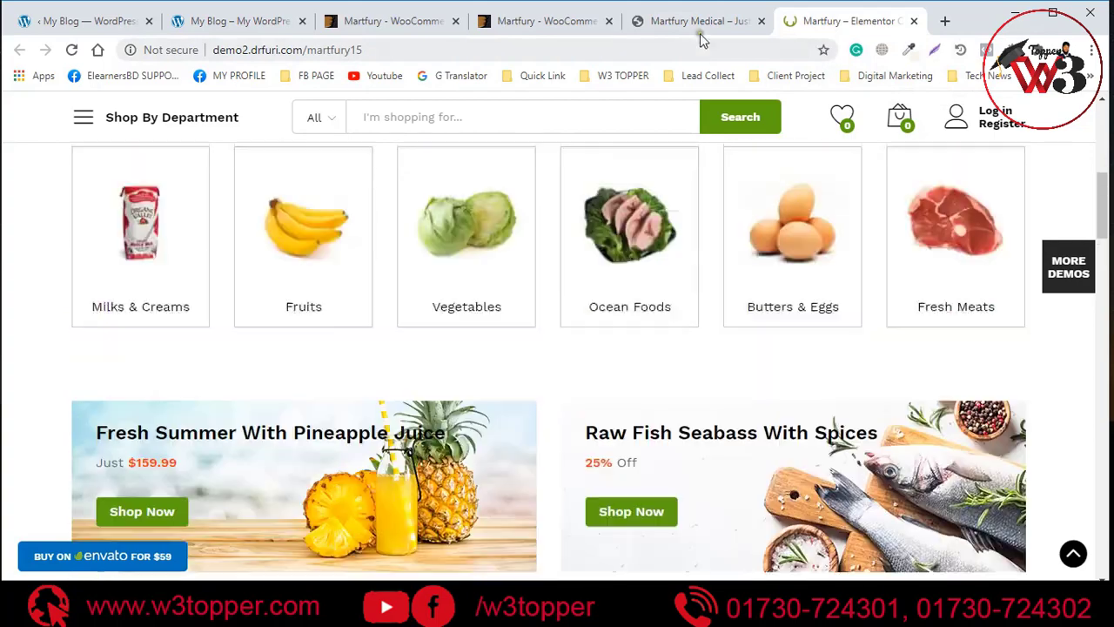
{"action": "left_click", "coordinate": [698, 27]}
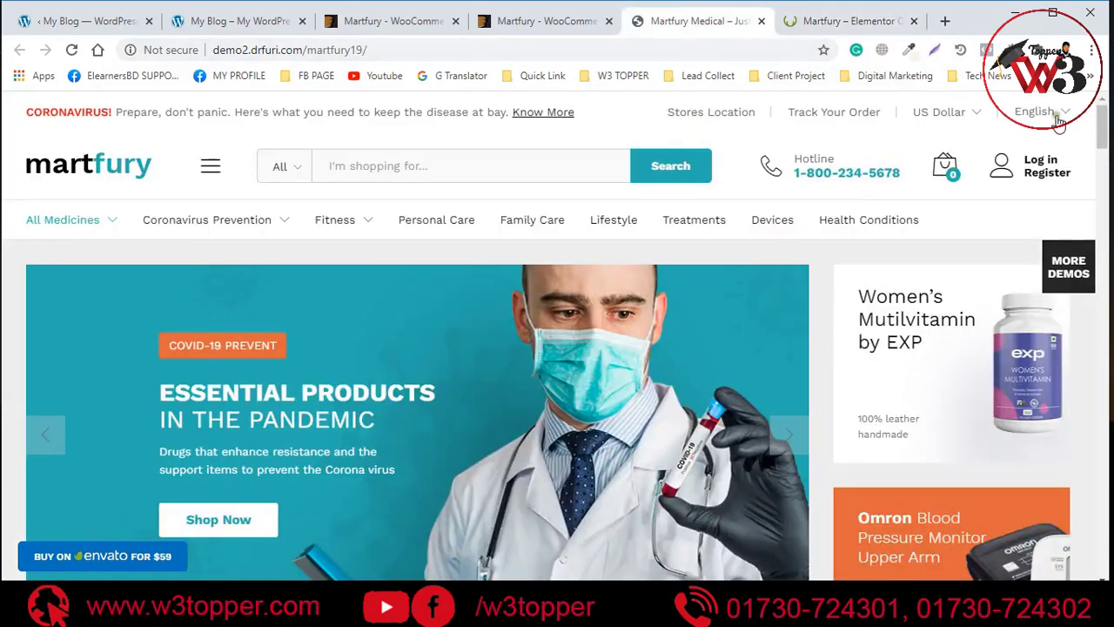
{"action": "key", "text": "ctrl+Tab"}
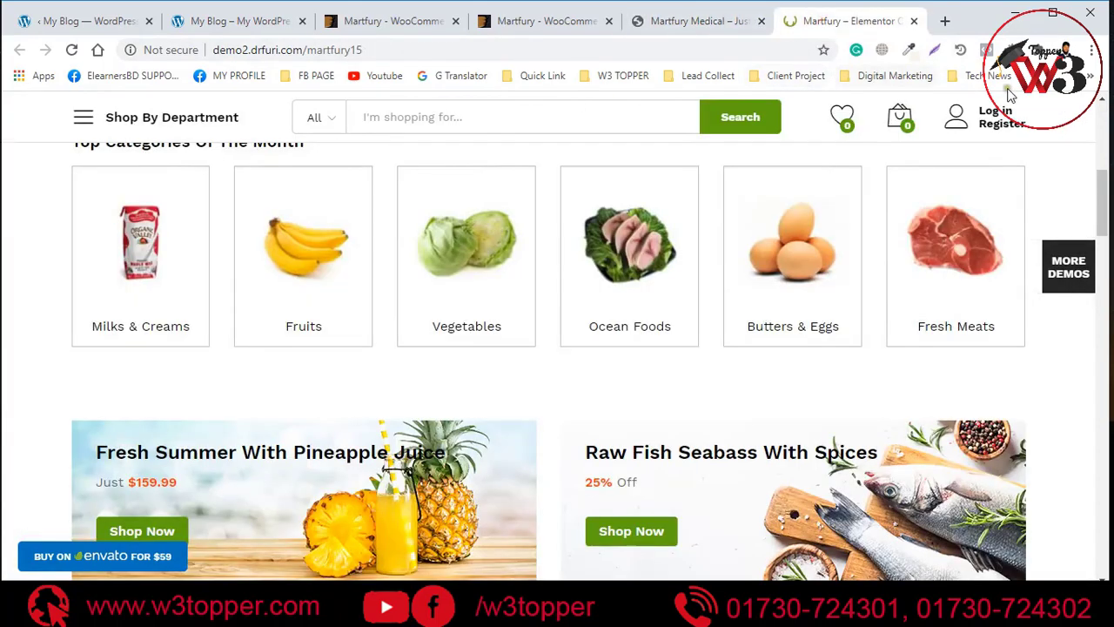
{"action": "left_click", "coordinate": [697, 21]}
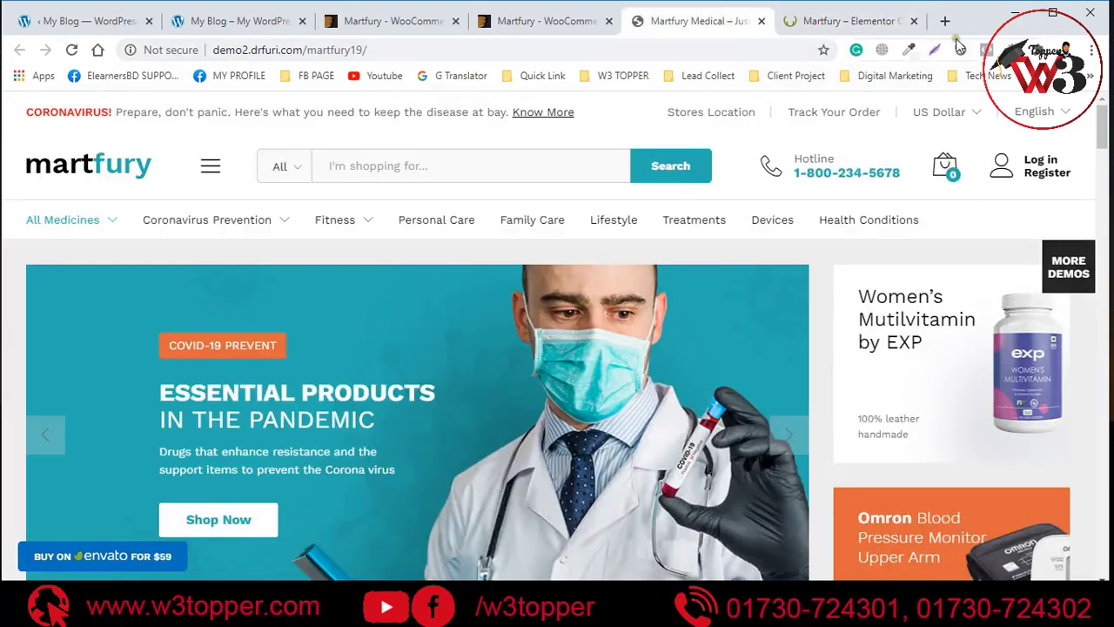
{"action": "left_click", "coordinate": [840, 21]}
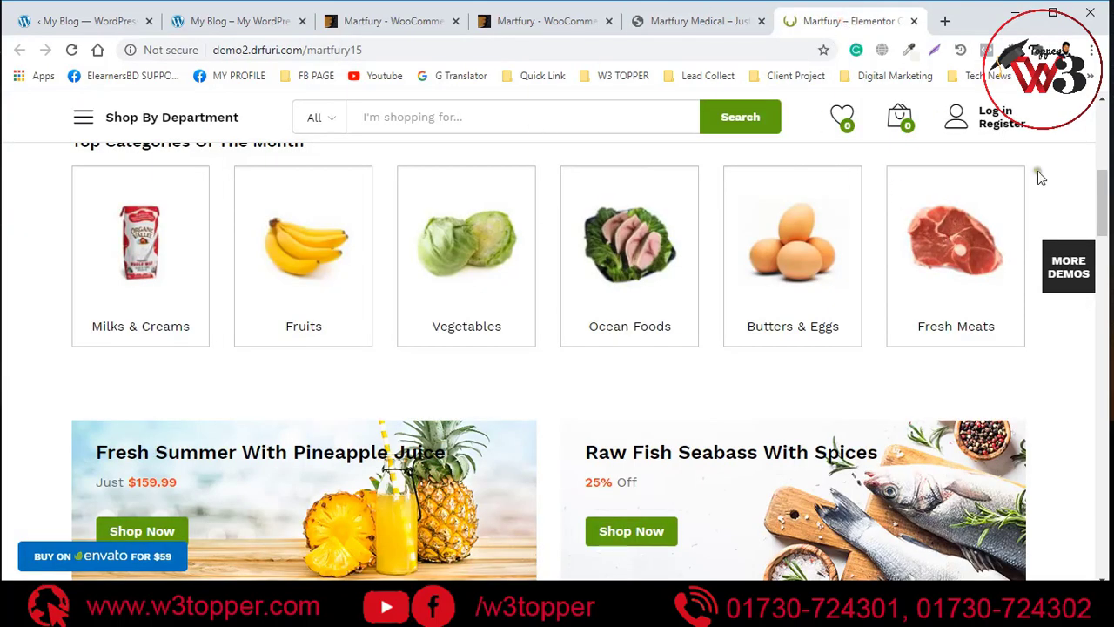
{"action": "scroll", "coordinate": [654, 470], "scroll_direction": "up", "scroll_amount": 6}
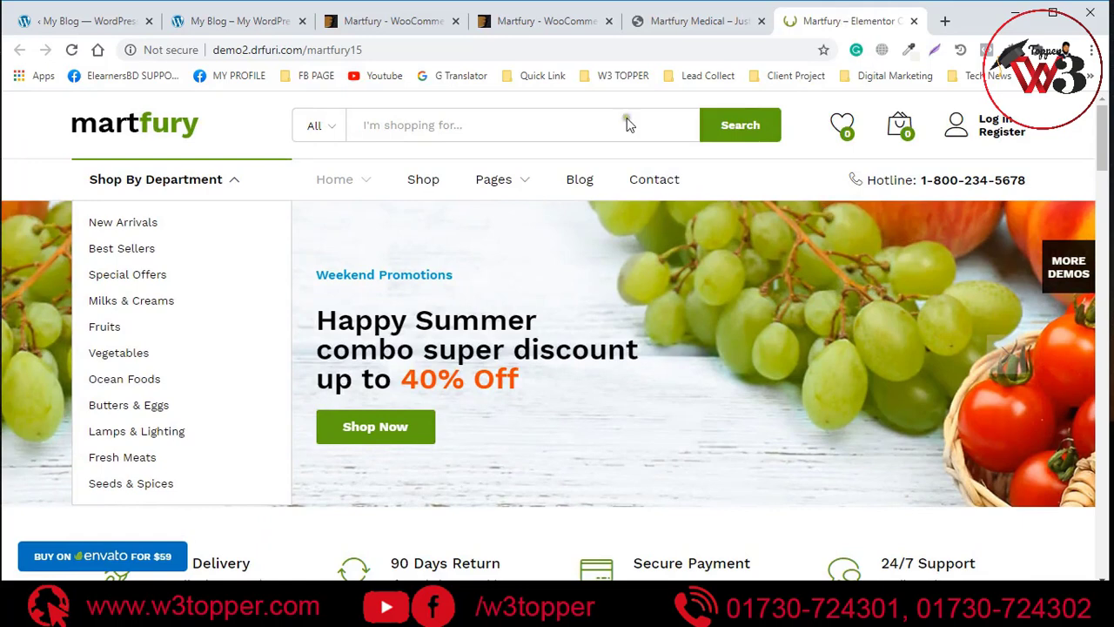
{"action": "left_click", "coordinate": [213, 20]}
{"action": "left_click", "coordinate": [133, 21]}
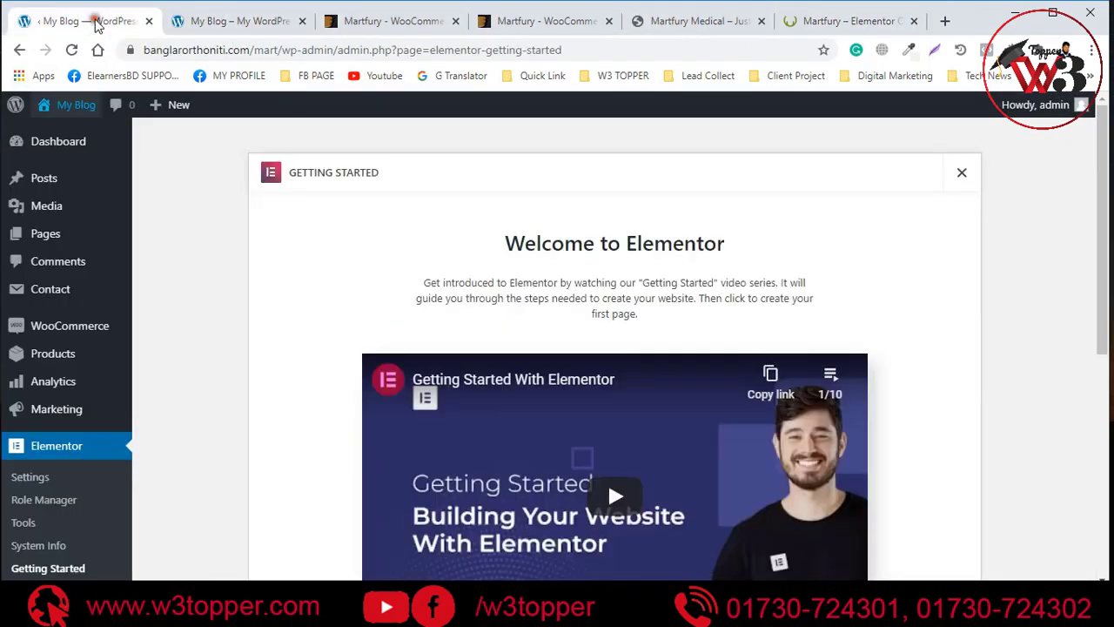
{"action": "left_click", "coordinate": [688, 21]}
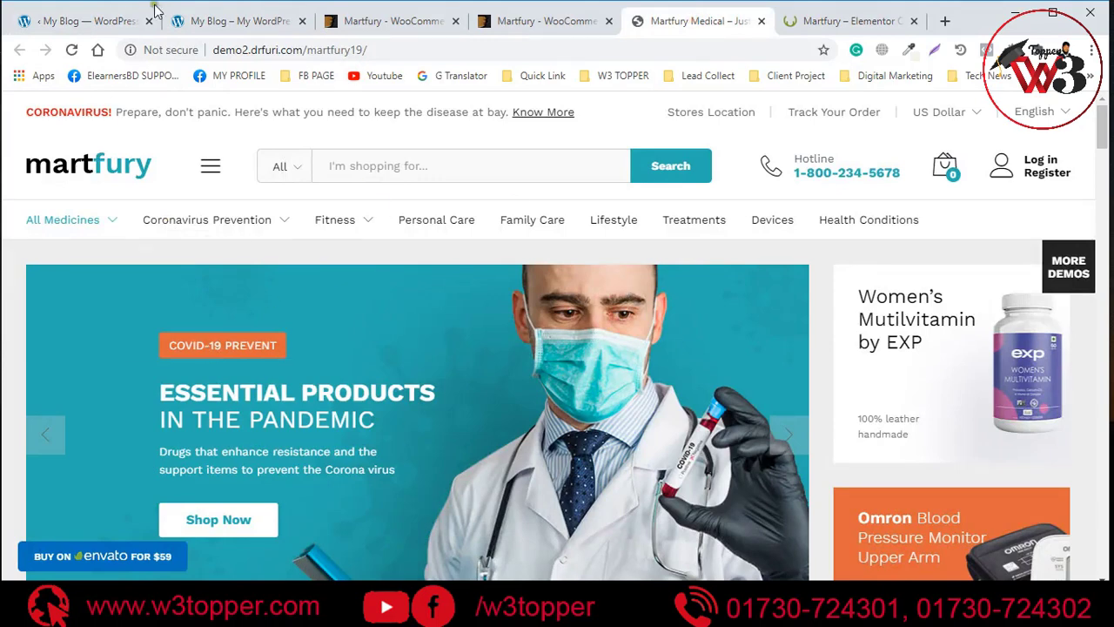
{"action": "left_click", "coordinate": [87, 22]}
{"action": "mouse_move", "coordinate": [39, 414]}
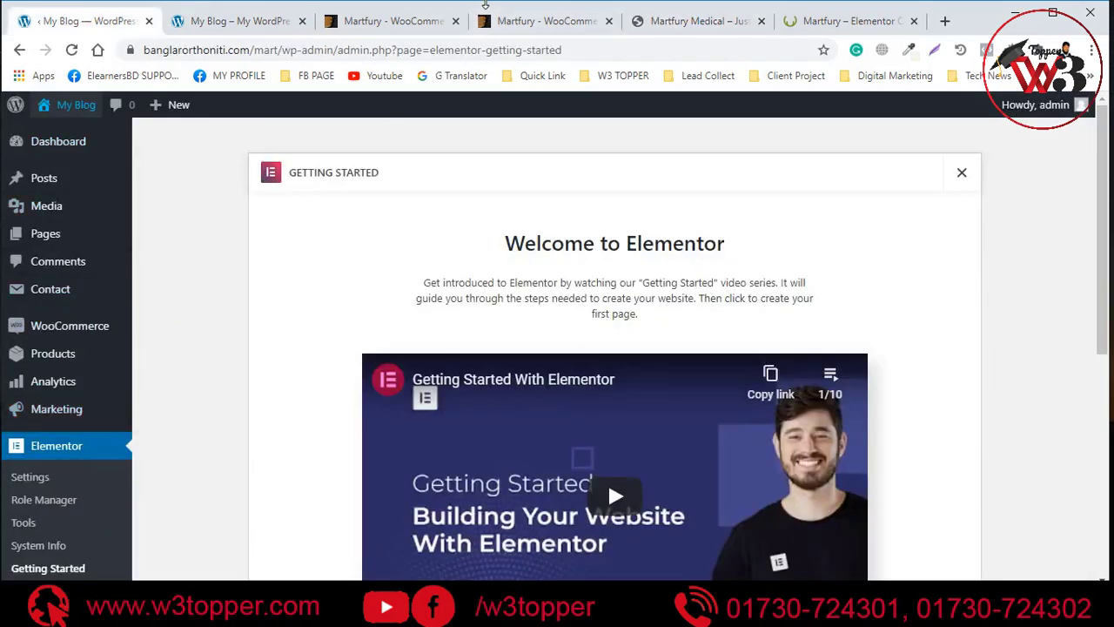
{"action": "left_click", "coordinate": [418, 22]}
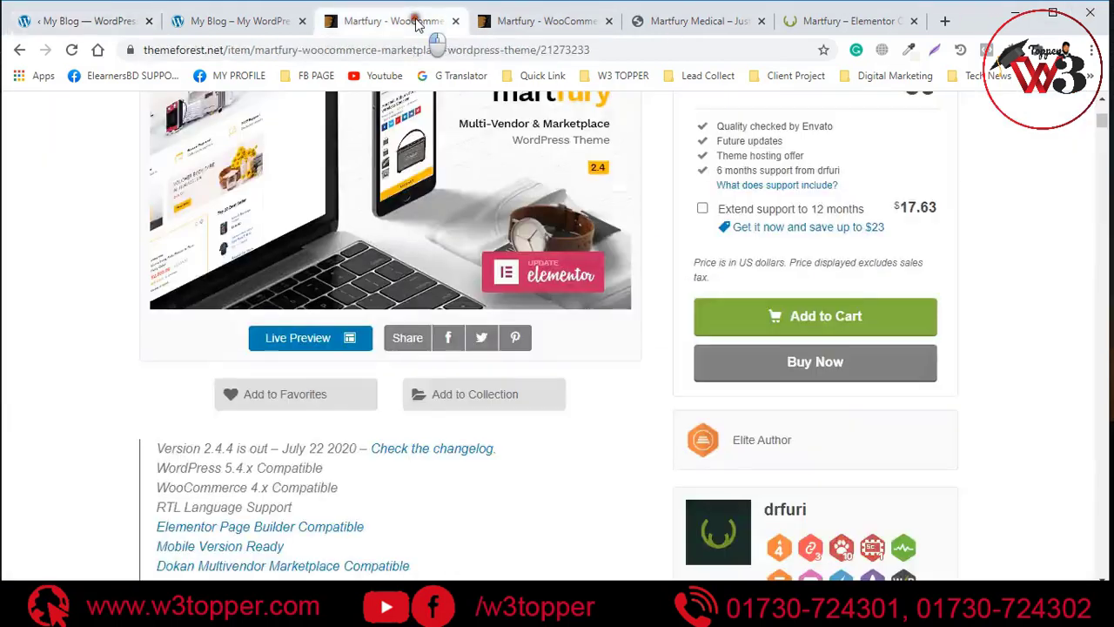
{"action": "scroll", "coordinate": [581, 252], "scroll_direction": "up", "scroll_amount": 1}
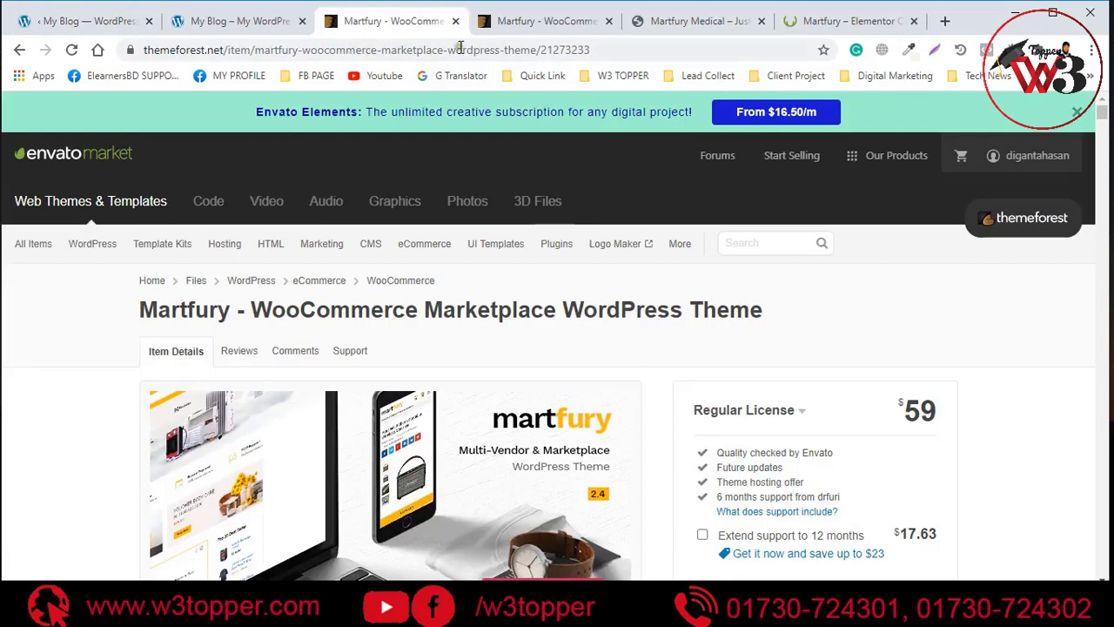
- Close the Martfury demo gallery and the Organic demo, keeping the Medical demo open
{"action": "left_click", "coordinate": [510, 23]}
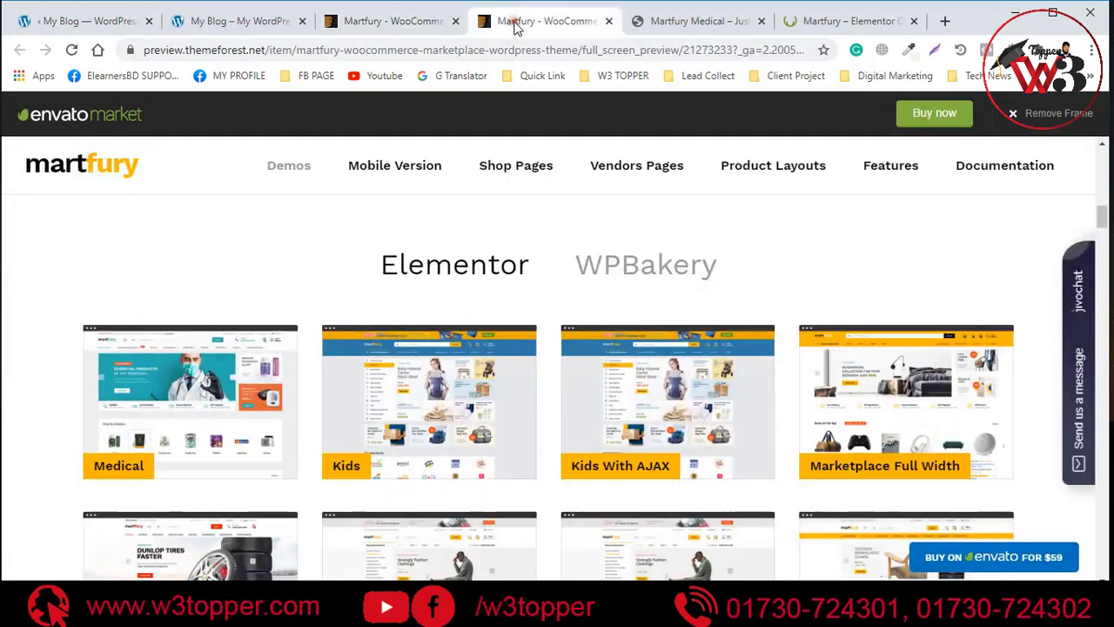
{"action": "left_click", "coordinate": [609, 22]}
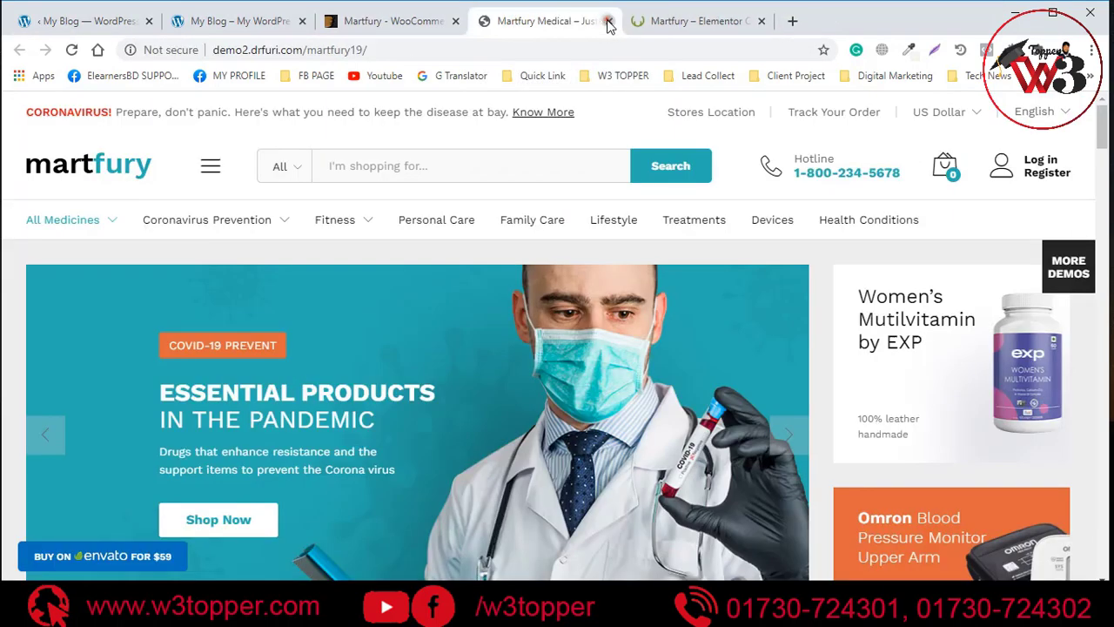
{"action": "left_click", "coordinate": [762, 21]}
- Look over the Martfury theme's ThemeForest item page, including its medical demo section and documentation and change log links
{"action": "left_click", "coordinate": [468, 23]}
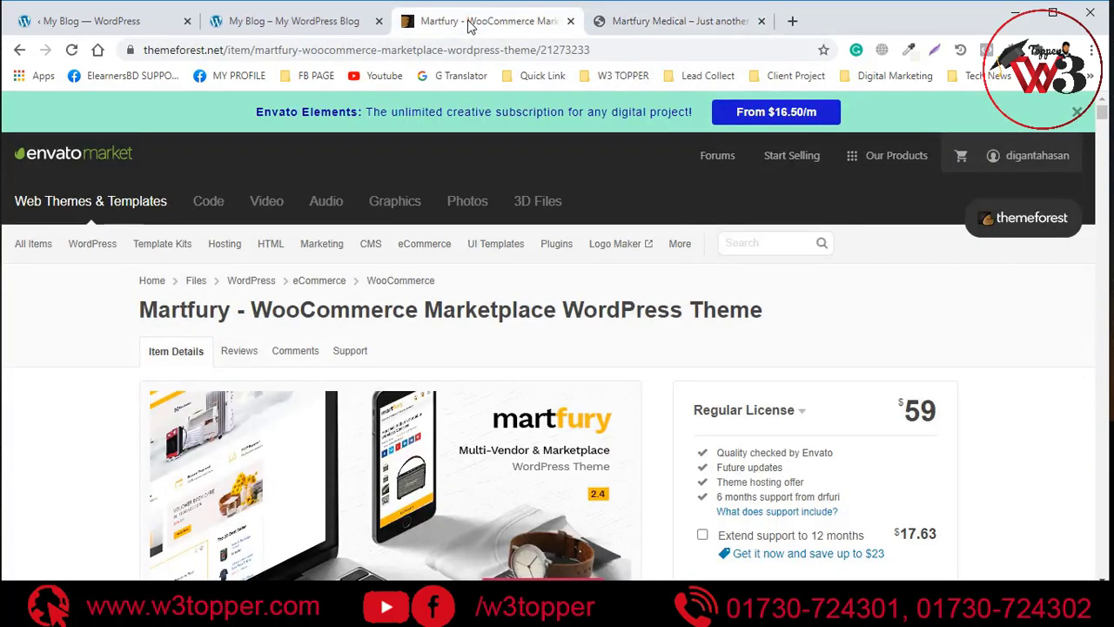
{"action": "scroll", "coordinate": [604, 428], "scroll_direction": "down", "scroll_amount": 4}
{"action": "scroll", "coordinate": [510, 468], "scroll_direction": "down", "scroll_amount": 9}
{"action": "scroll", "coordinate": [491, 450], "scroll_direction": "down", "scroll_amount": 3}
{"action": "scroll", "coordinate": [475, 481], "scroll_direction": "down", "scroll_amount": 3}
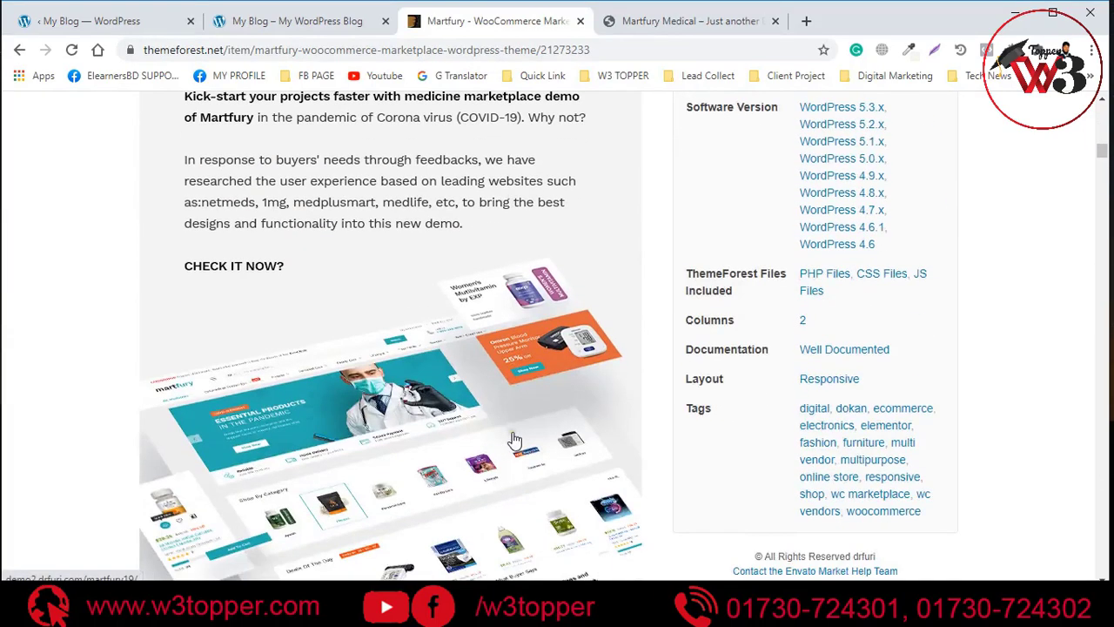
{"action": "scroll", "coordinate": [514, 439], "scroll_direction": "down", "scroll_amount": 6}
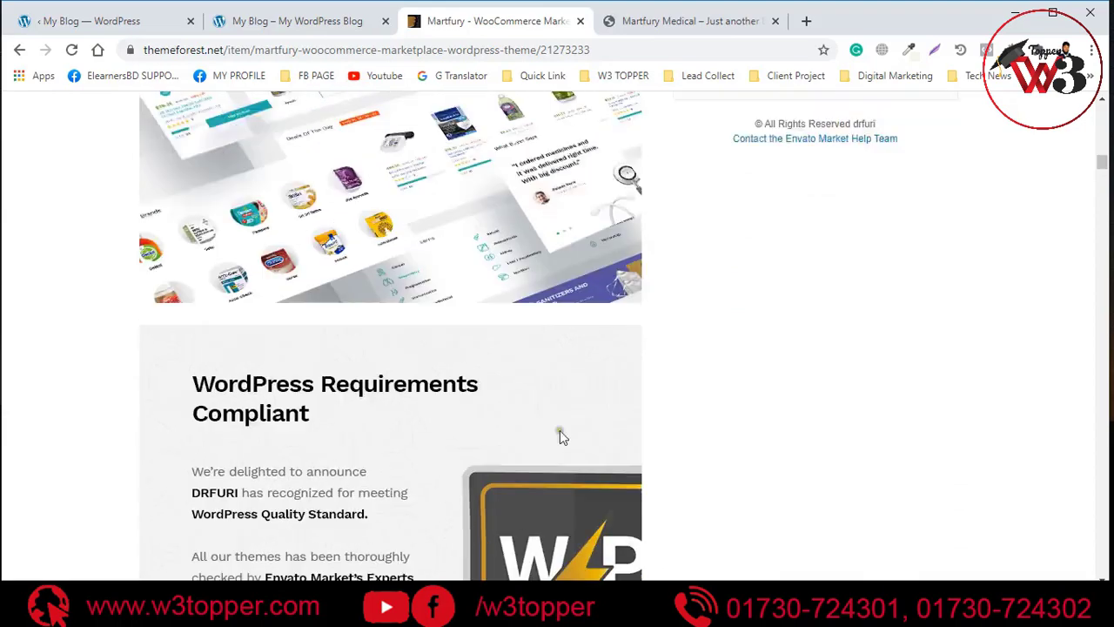
{"action": "scroll", "coordinate": [560, 434], "scroll_direction": "up", "scroll_amount": 4}
{"action": "scroll", "coordinate": [540, 400], "scroll_direction": "up", "scroll_amount": 12}
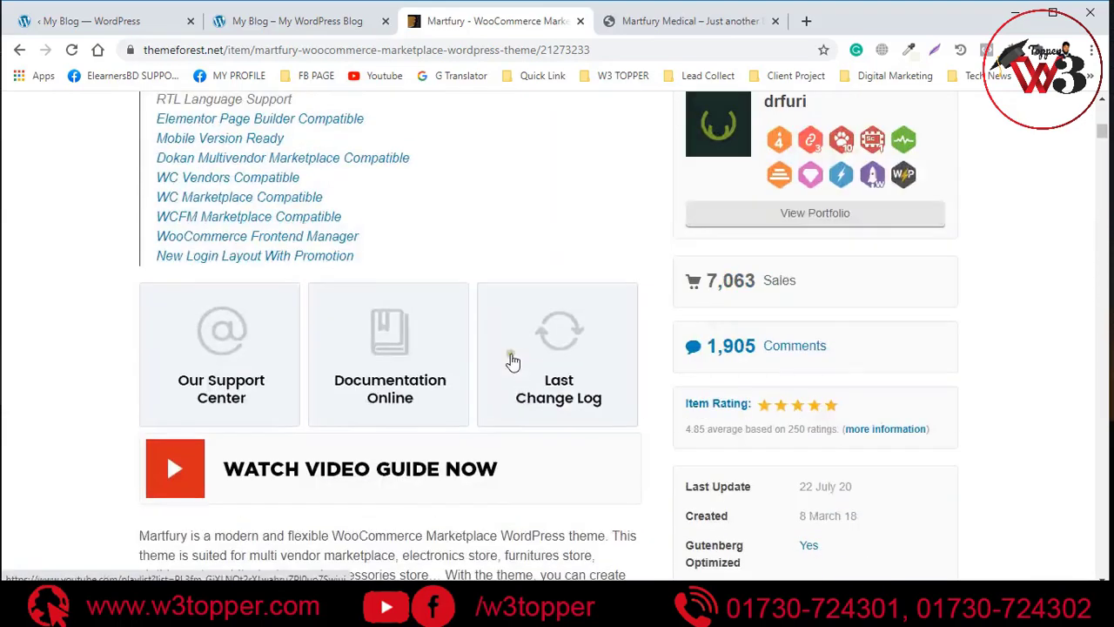
{"action": "scroll", "coordinate": [500, 355], "scroll_direction": "up", "scroll_amount": 8}
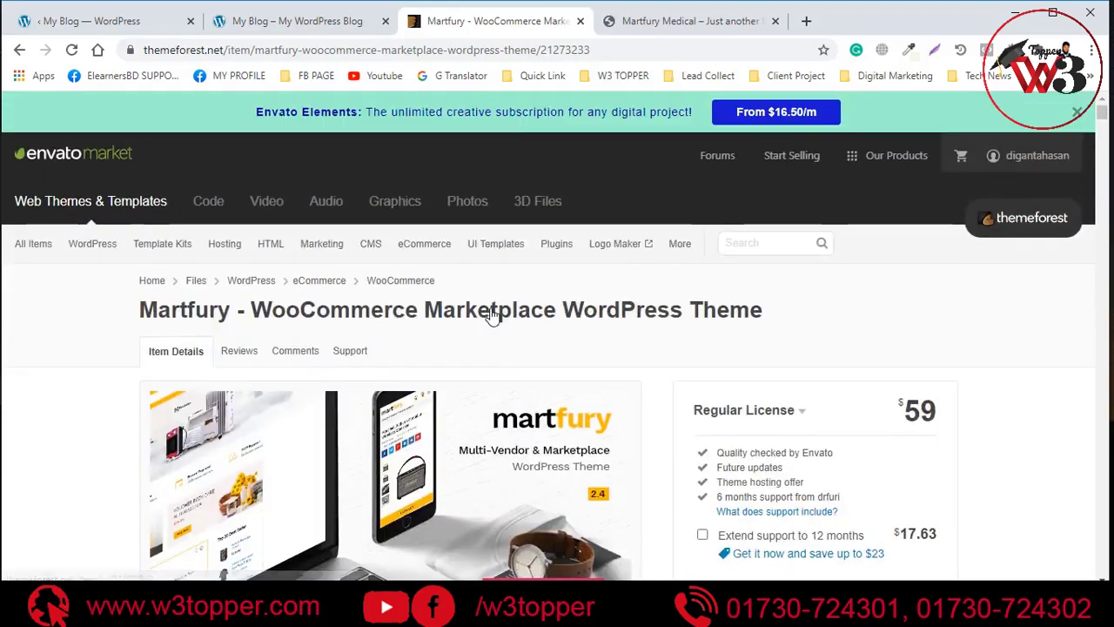
- Search Google for "martfury theme documentation" in a new browser tab and open the Martfury documentation by DrFuri
{"action": "left_click", "coordinate": [806, 21]}
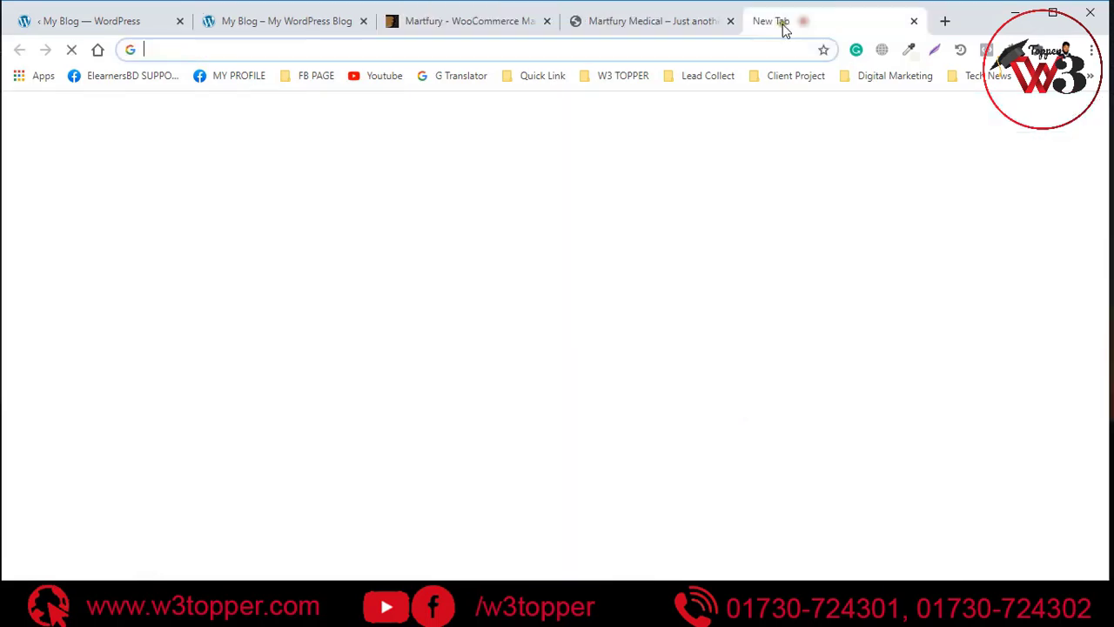
{"action": "type", "text": "martfury"}
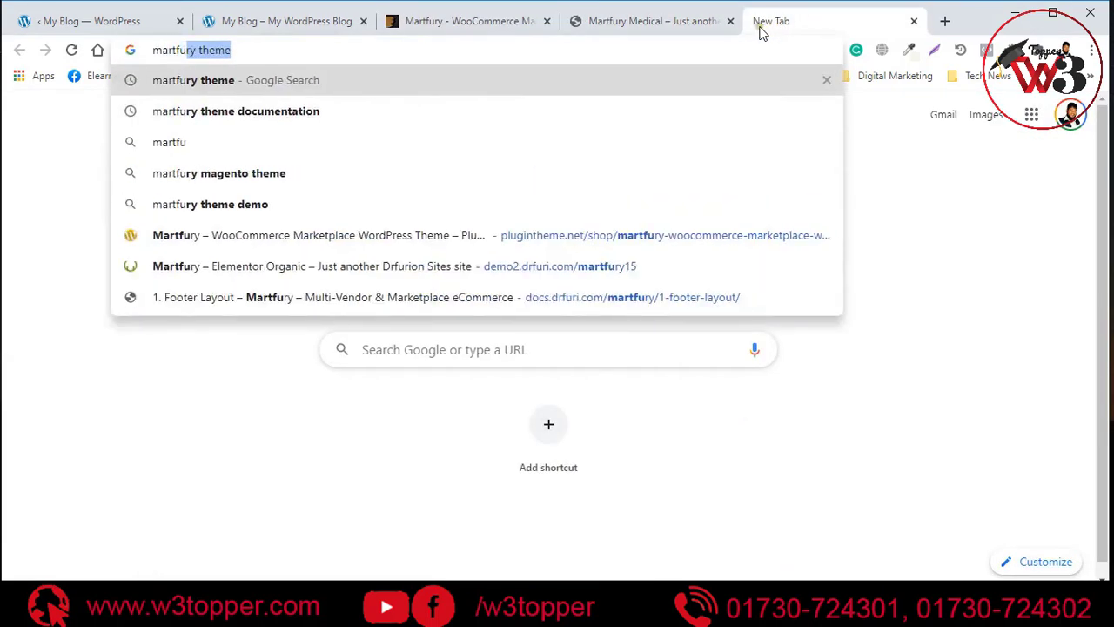
{"action": "type", "text": " theme do"}
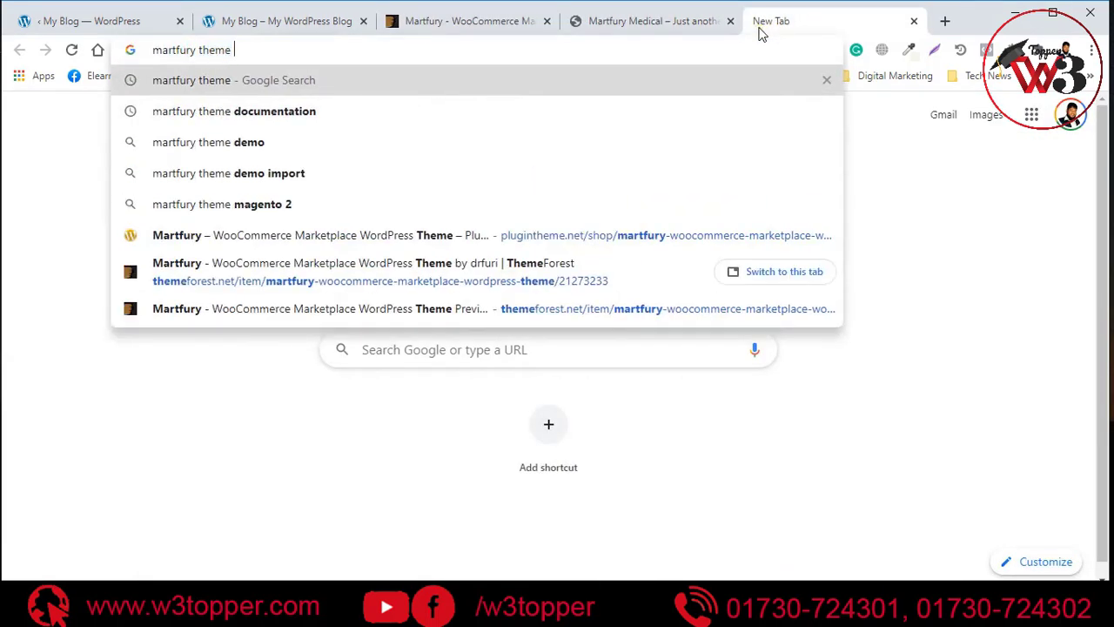
{"action": "key", "text": "Return"}
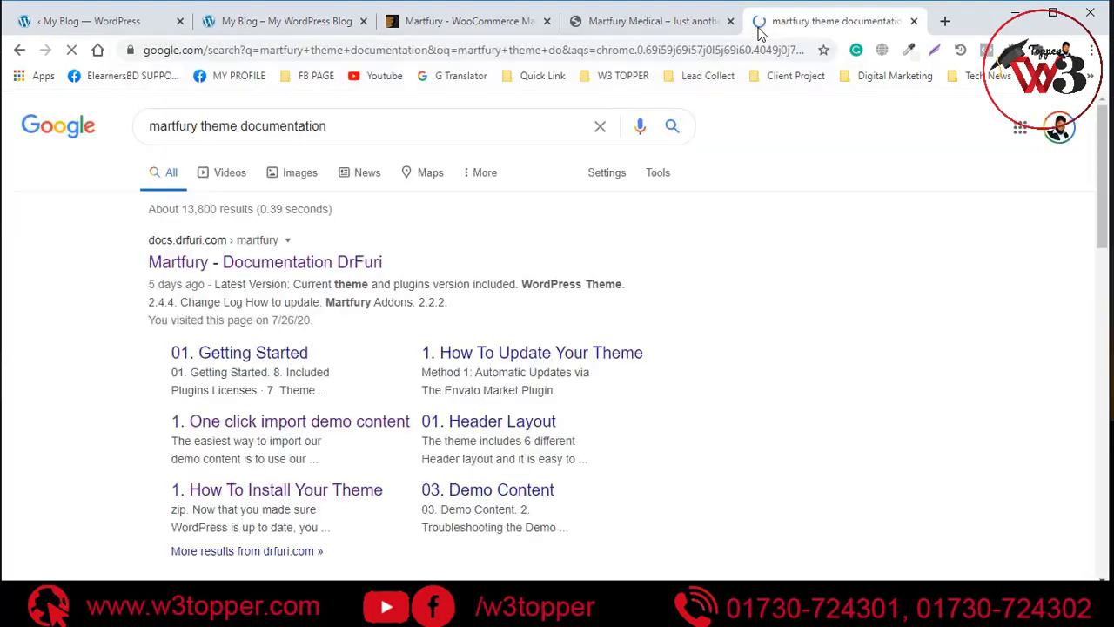
{"action": "left_click", "coordinate": [252, 264]}
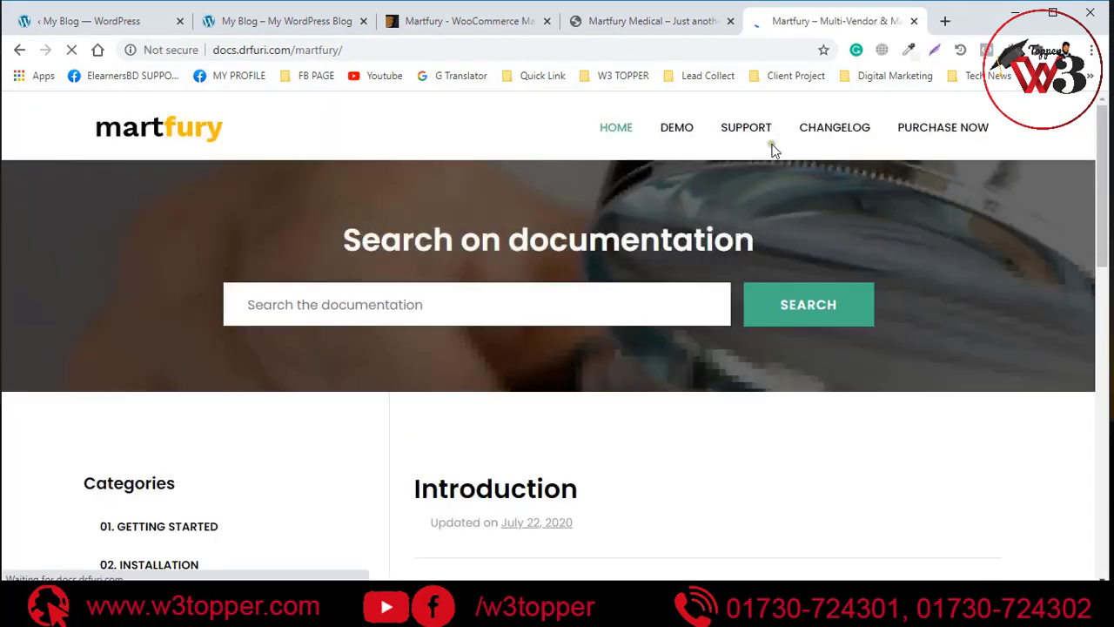
- Look over the documentation's introduction and categories, and expand the Installation category to view its topics
{"action": "scroll", "coordinate": [646, 274], "scroll_direction": "down", "scroll_amount": 2}
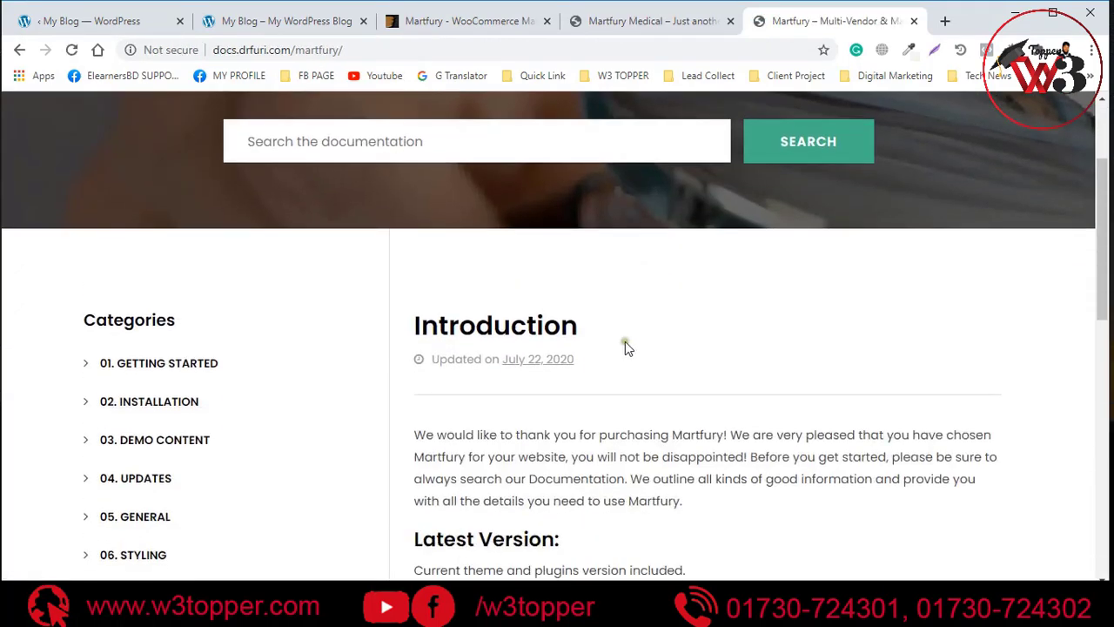
{"action": "scroll", "coordinate": [540, 235], "scroll_direction": "down", "scroll_amount": 1}
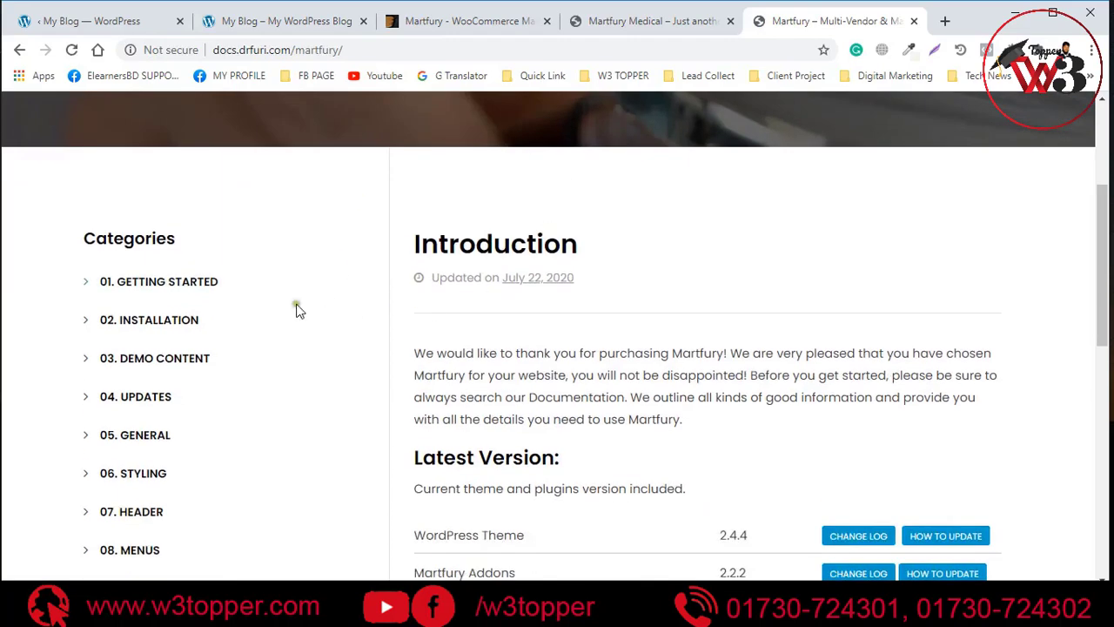
{"action": "scroll", "coordinate": [487, 279], "scroll_direction": "down", "scroll_amount": 2}
{"action": "scroll", "coordinate": [235, 164], "scroll_direction": "up", "scroll_amount": 2}
{"action": "left_click", "coordinate": [109, 319]}
{"action": "scroll", "coordinate": [109, 322], "scroll_direction": "down", "scroll_amount": 1}
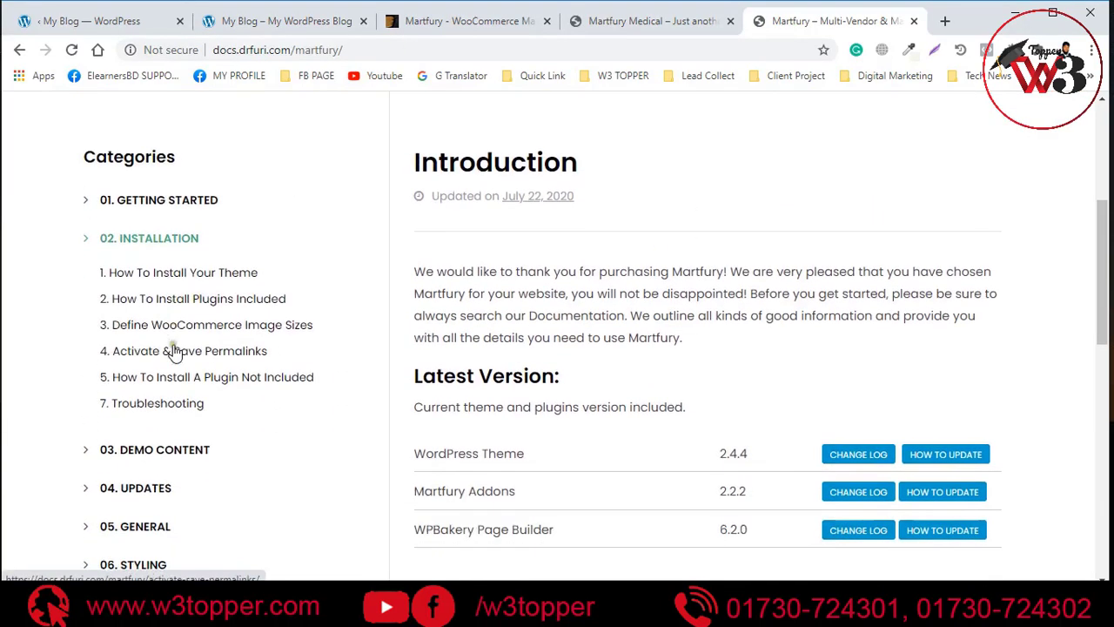
{"action": "scroll", "coordinate": [244, 283], "scroll_direction": "down", "scroll_amount": 2}
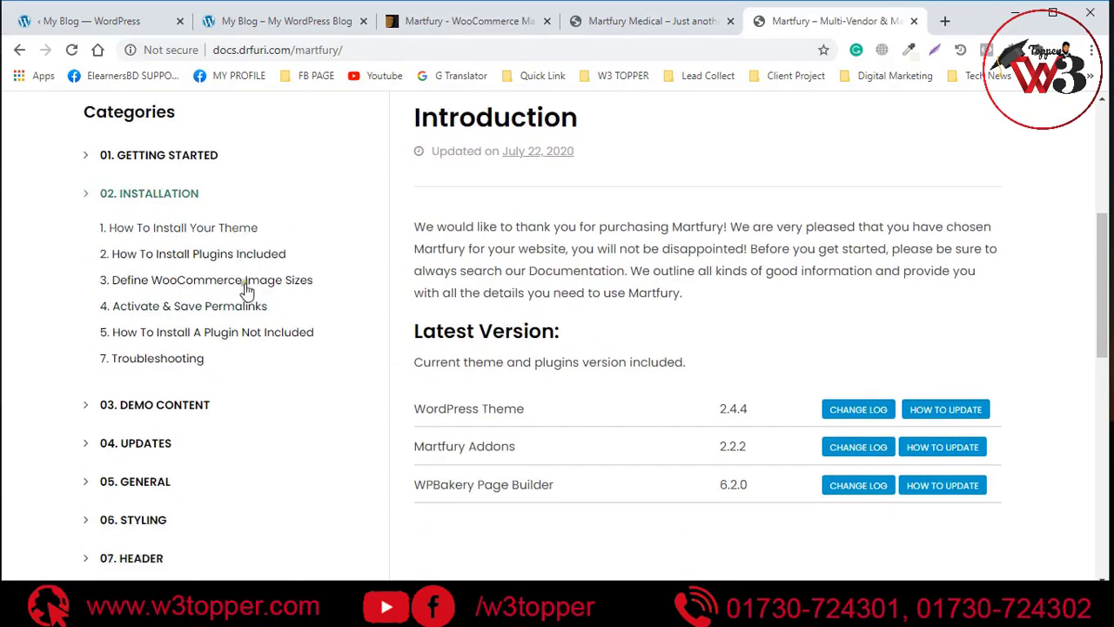
- Expand the Demo Content category and open the "One click import demo content" article
{"action": "left_click", "coordinate": [153, 289]}
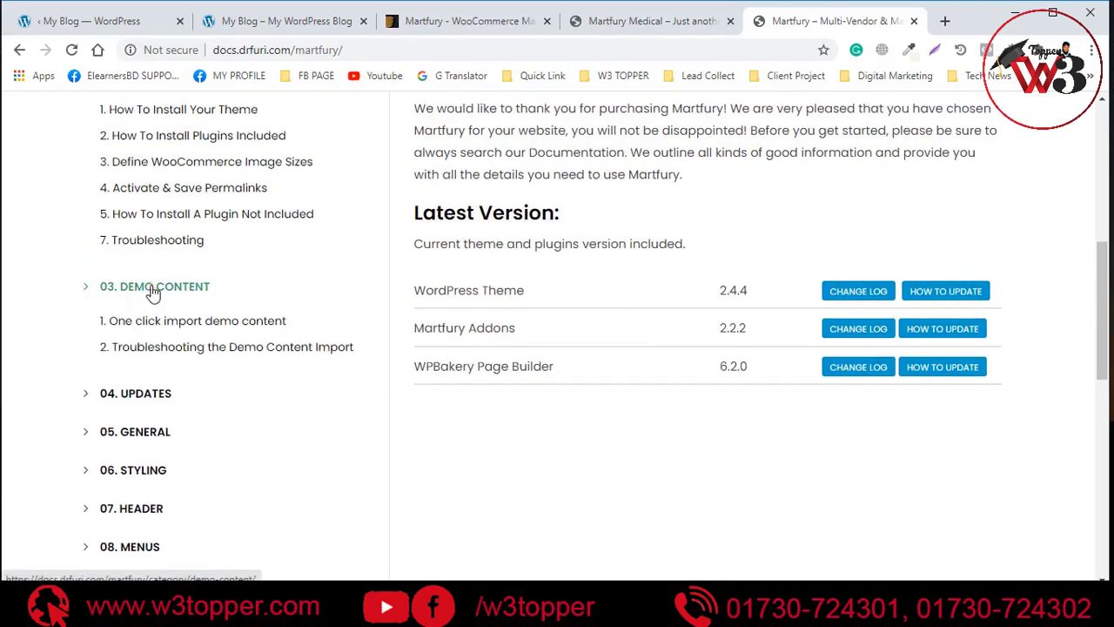
{"action": "left_click", "coordinate": [201, 323]}
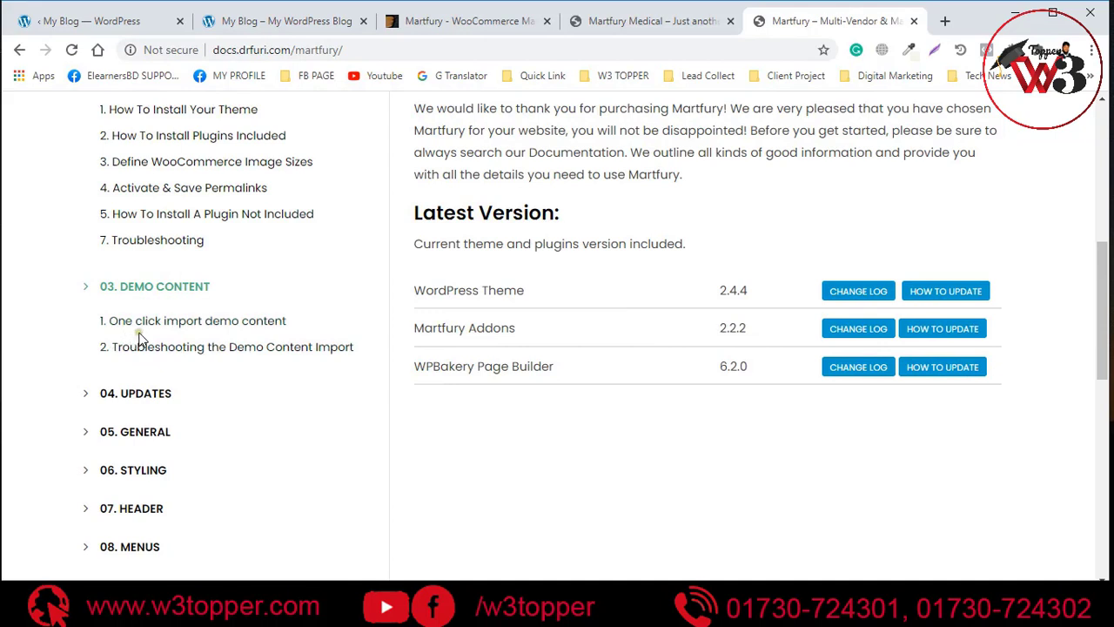
{"action": "left_click", "coordinate": [189, 322]}
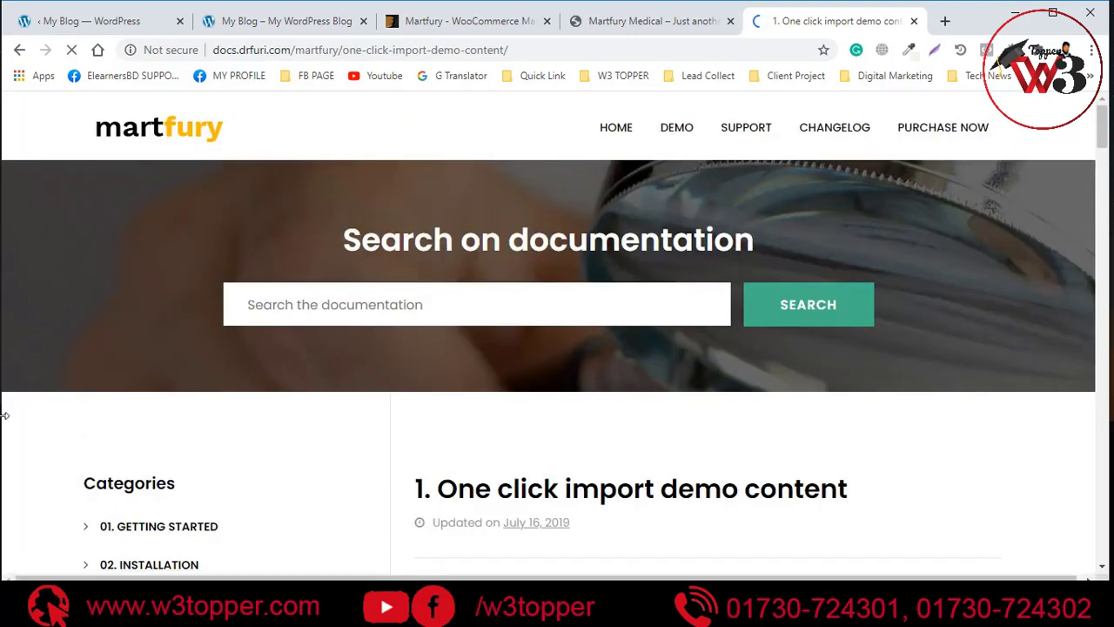
- Read the demo import article's video section and its Steps 1 to 5 for using the Soo Demo Importer plugin
{"action": "scroll", "coordinate": [589, 438], "scroll_direction": "down", "scroll_amount": 6}
{"action": "scroll", "coordinate": [696, 398], "scroll_direction": "up", "scroll_amount": 3}
{"action": "scroll", "coordinate": [696, 399], "scroll_direction": "down", "scroll_amount": 2}
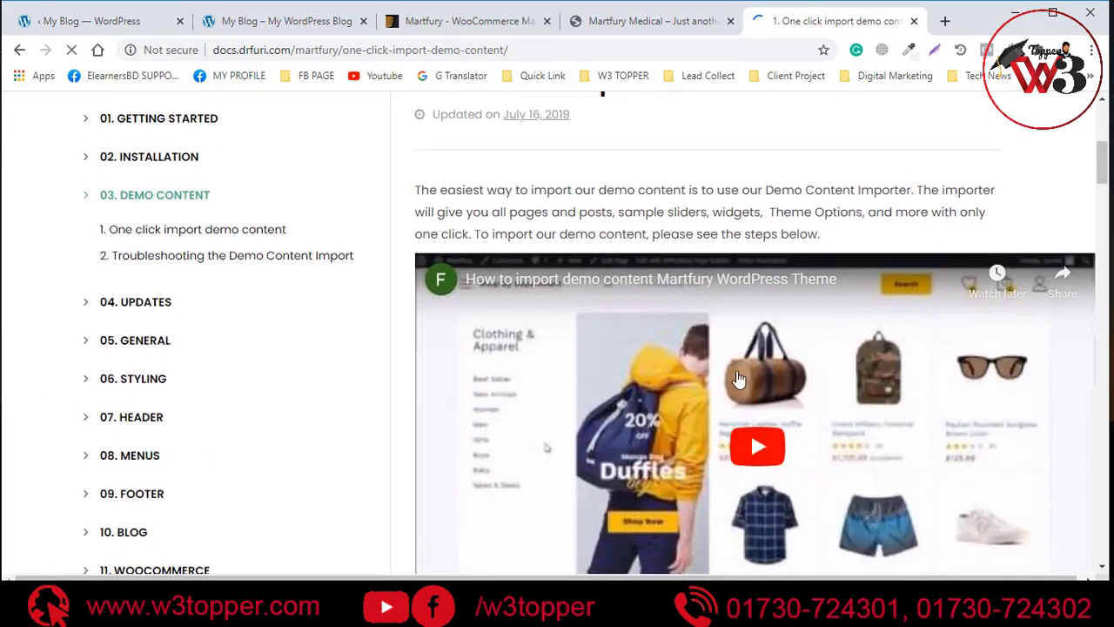
{"action": "scroll", "coordinate": [835, 405], "scroll_direction": "down", "scroll_amount": 2}
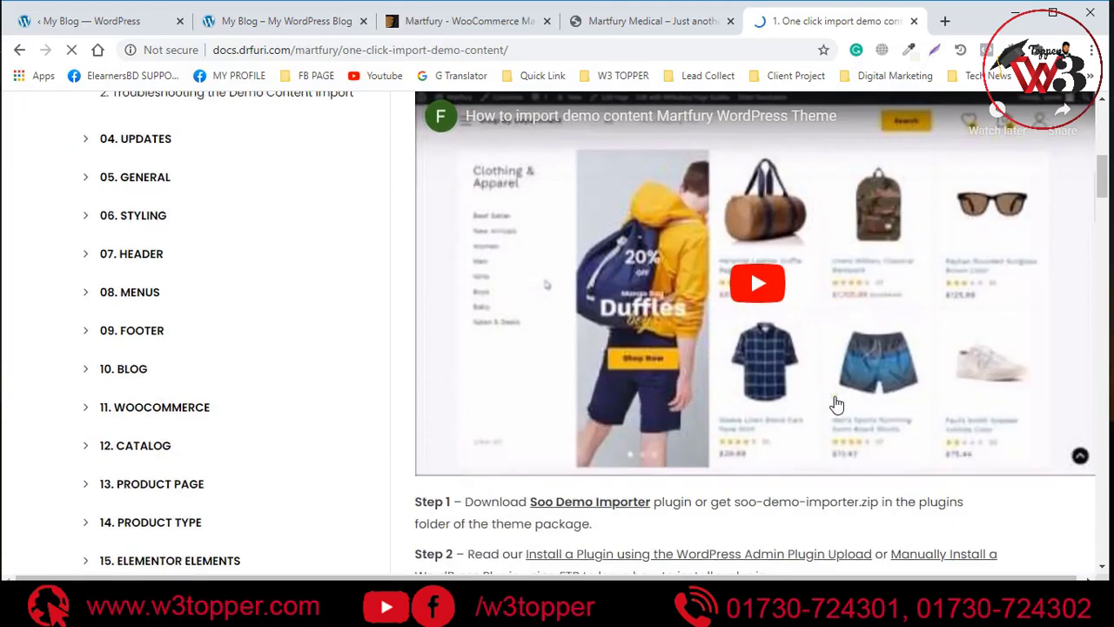
{"action": "scroll", "coordinate": [687, 329], "scroll_direction": "down", "scroll_amount": 2}
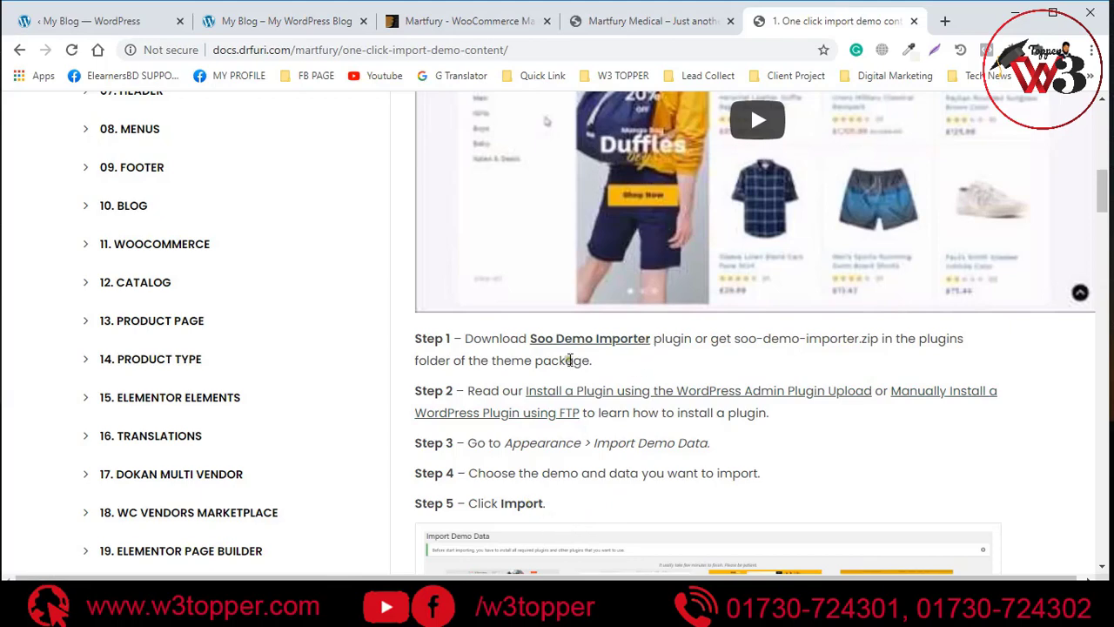
{"action": "scroll", "coordinate": [684, 391], "scroll_direction": "down", "scroll_amount": 2}
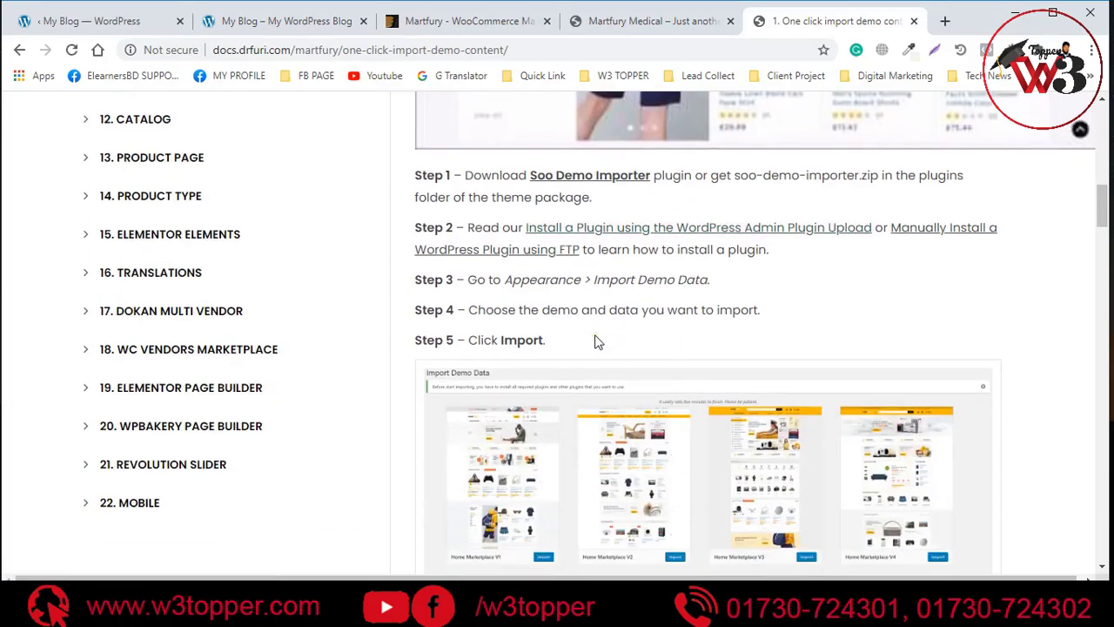
{"action": "scroll", "coordinate": [651, 292], "scroll_direction": "up", "scroll_amount": 6}
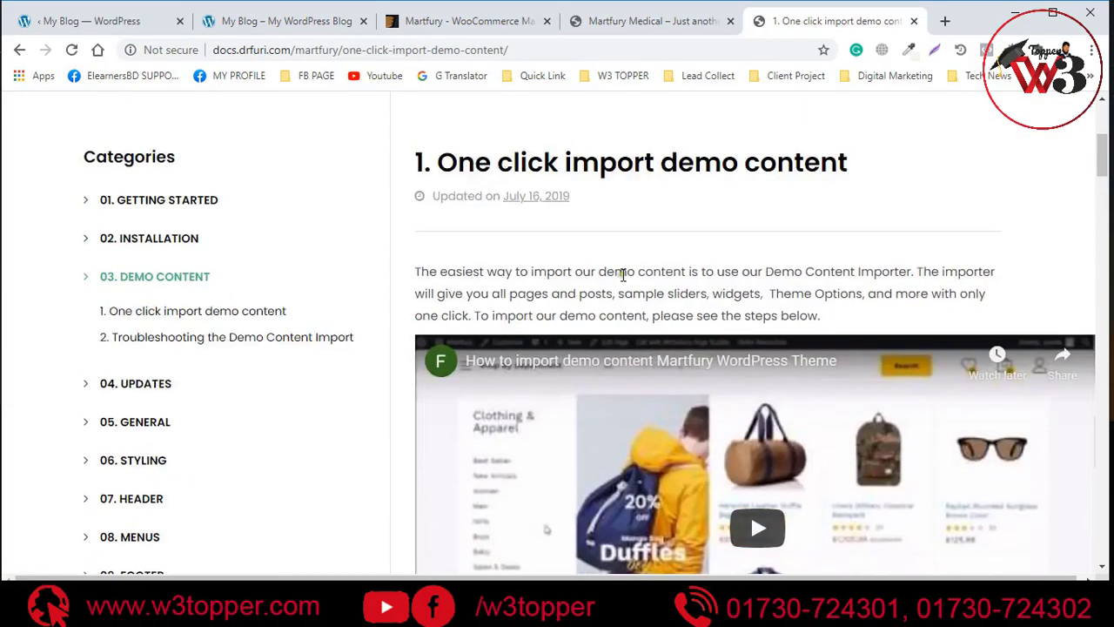
- Return to the My Blog WordPress admin and open the upload form for adding a new plugin
{"action": "left_click", "coordinate": [263, 22]}
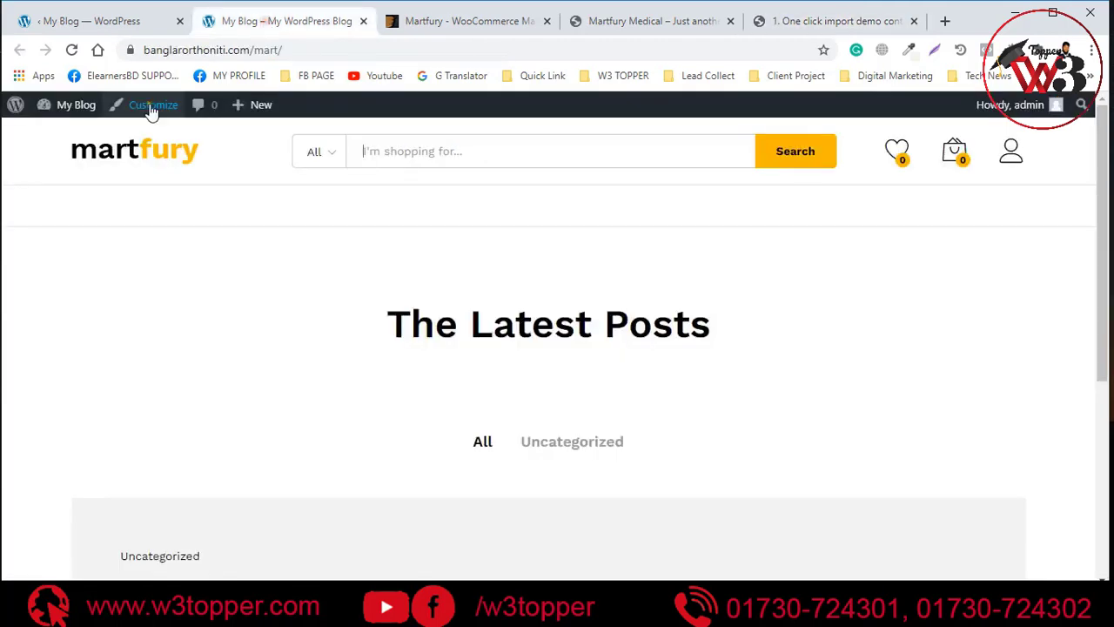
{"action": "left_click", "coordinate": [100, 21]}
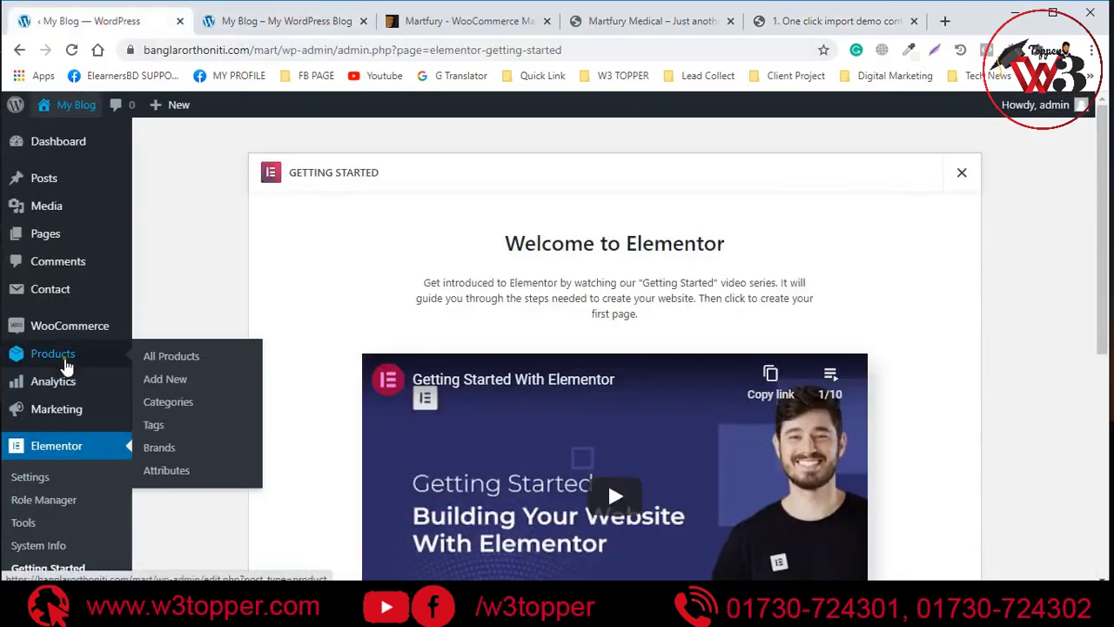
{"action": "scroll", "coordinate": [69, 291], "scroll_direction": "down", "scroll_amount": 2}
{"action": "scroll", "coordinate": [55, 435], "scroll_direction": "down", "scroll_amount": 3}
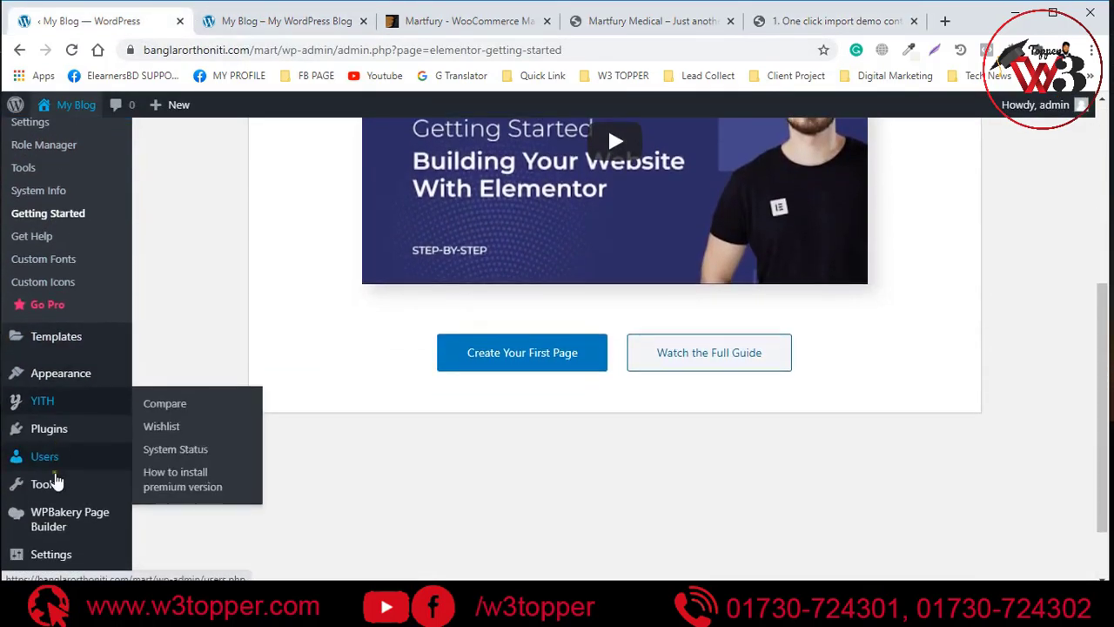
{"action": "mouse_move", "coordinate": [87, 347]}
{"action": "left_click", "coordinate": [159, 374]}
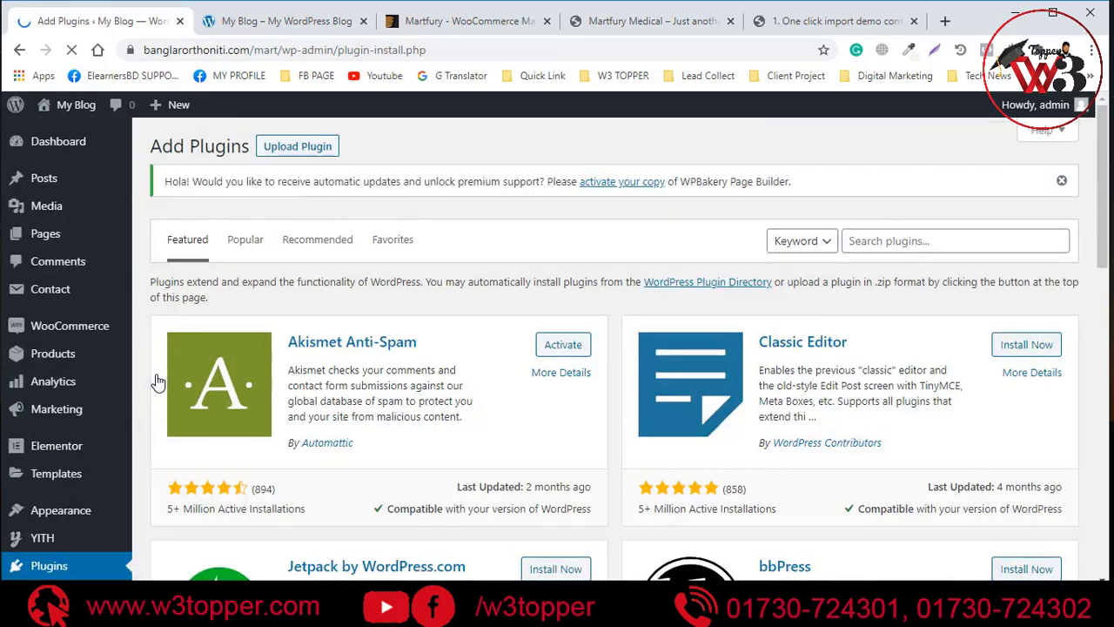
{"action": "left_click", "coordinate": [268, 148]}
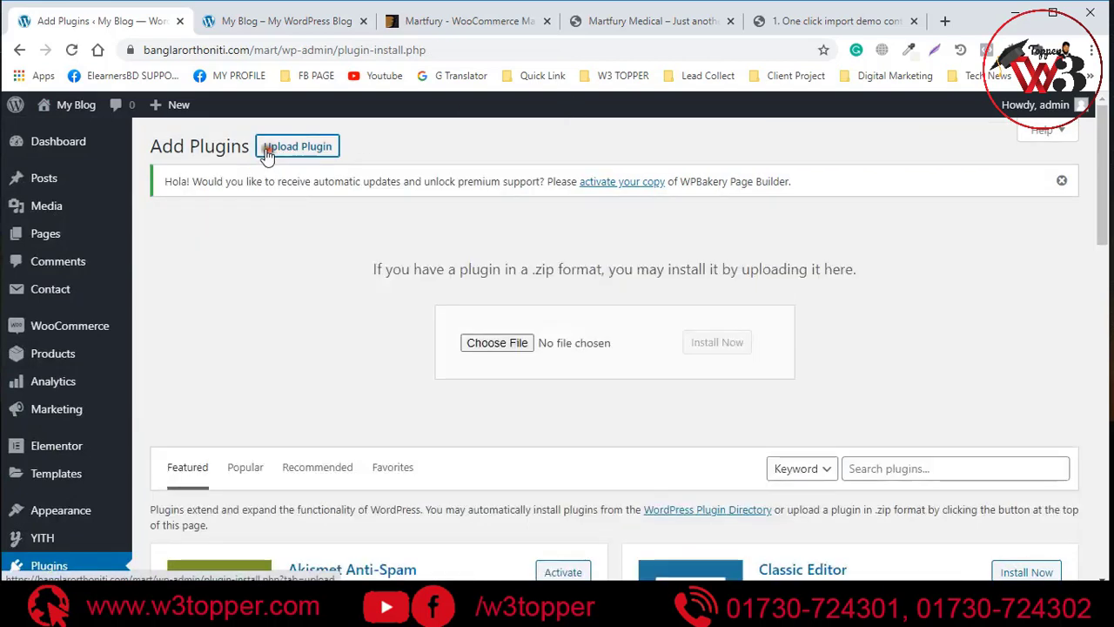
- Choose soo-demo-importer.zip from the Plugins folder of Martfury-Package as the plugin file to upload
{"action": "left_click", "coordinate": [507, 343]}
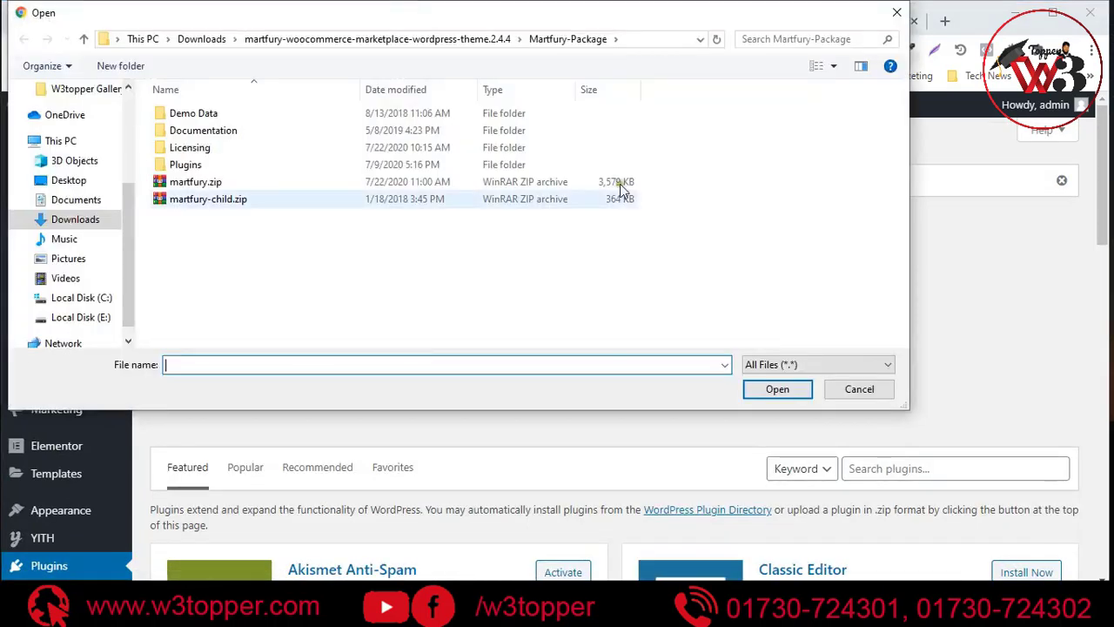
{"action": "double_click", "coordinate": [201, 166]}
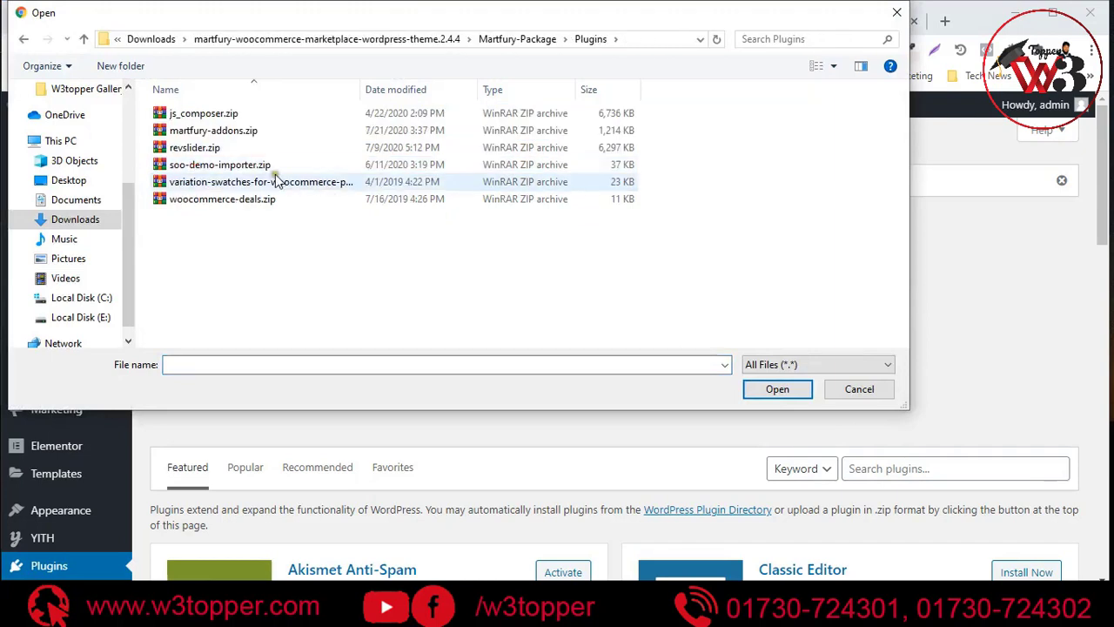
{"action": "left_click", "coordinate": [233, 167]}
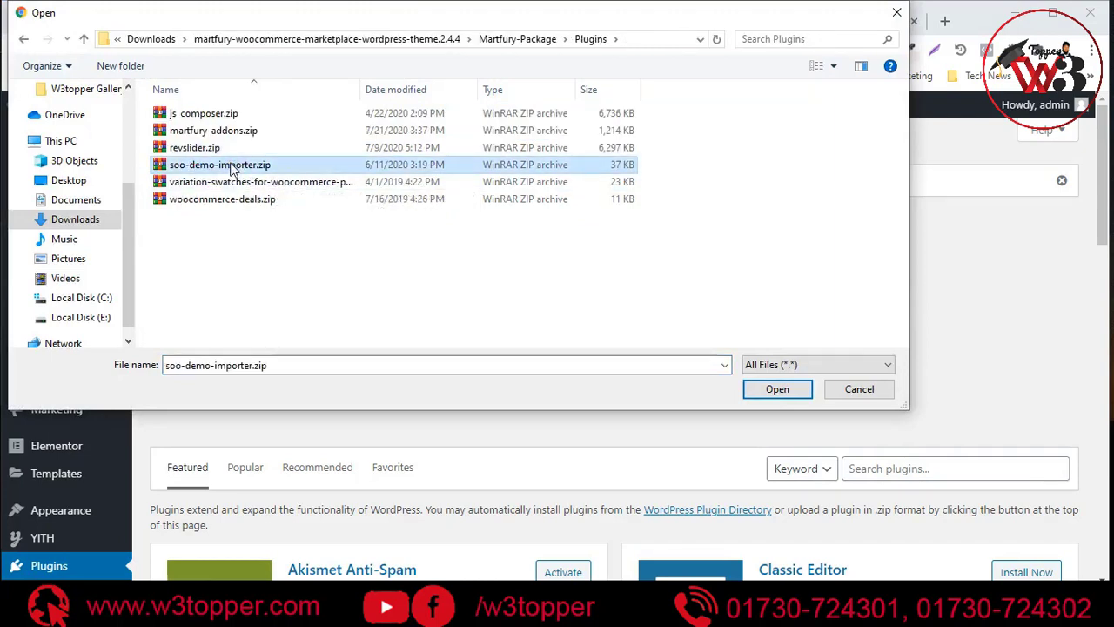
{"action": "left_click", "coordinate": [233, 167]}
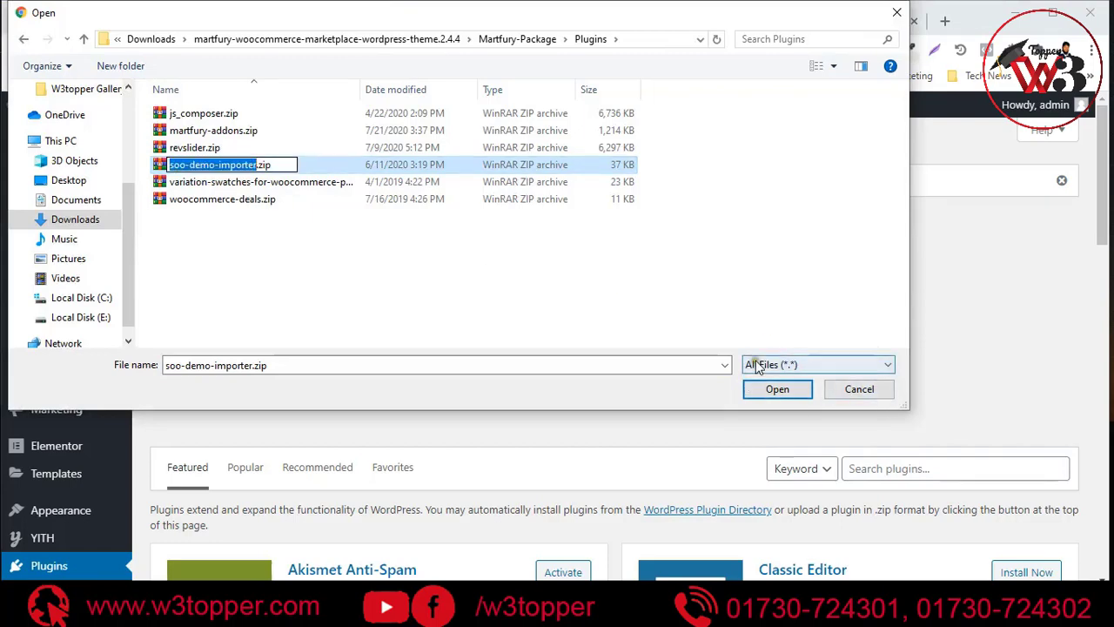
{"action": "left_click", "coordinate": [772, 390]}
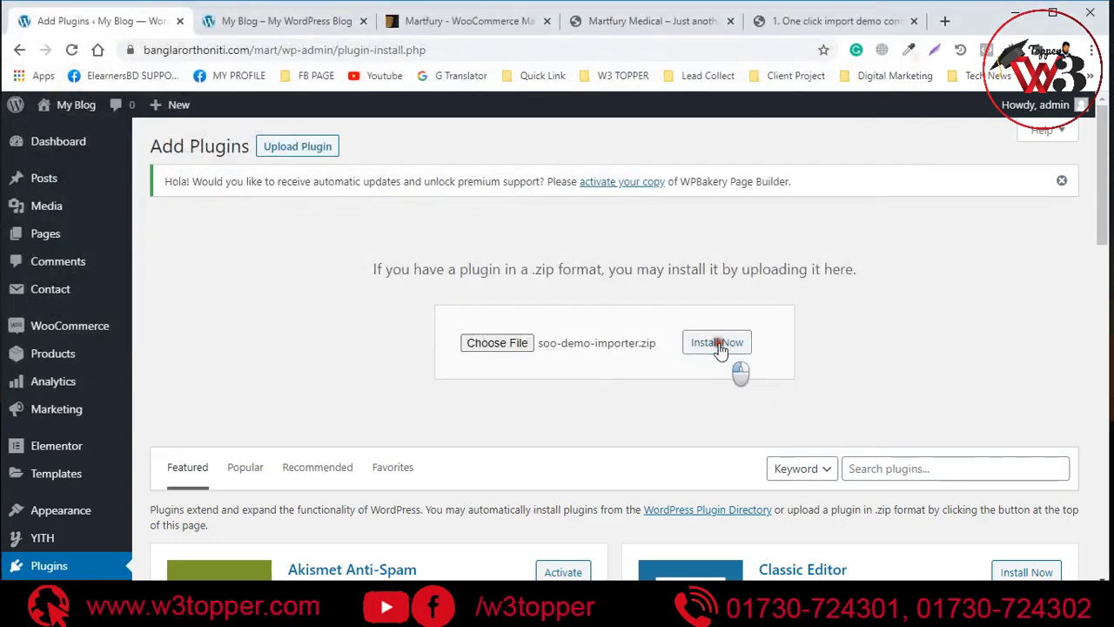
- Install the plugin from soo-demo-importer.zip, activate it and check the installed plugins list
{"action": "left_click", "coordinate": [717, 345]}
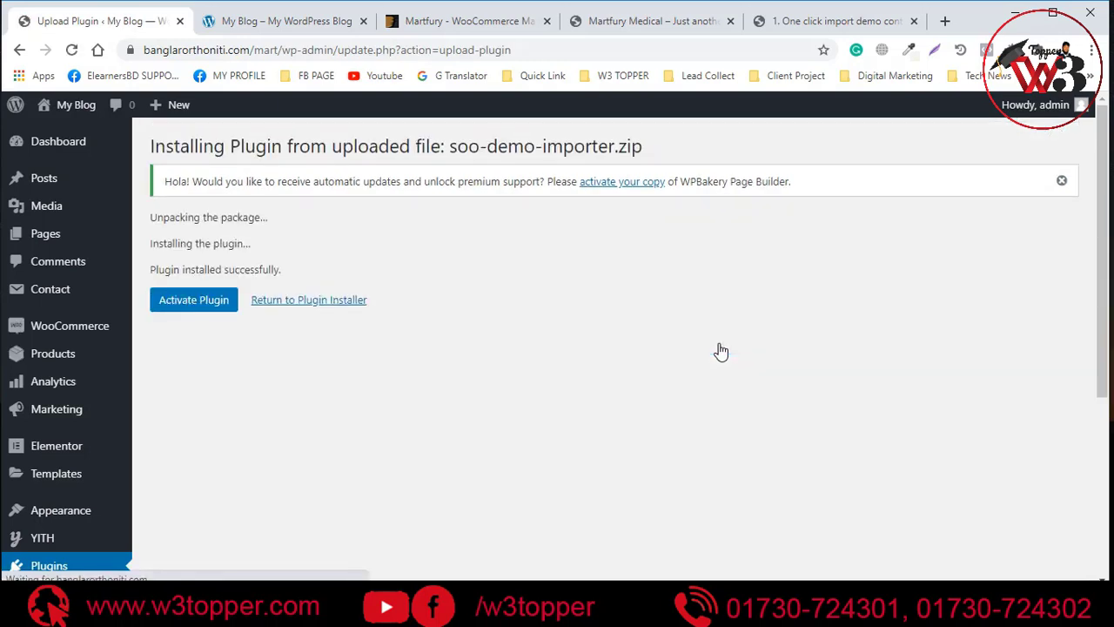
{"action": "left_click", "coordinate": [218, 312]}
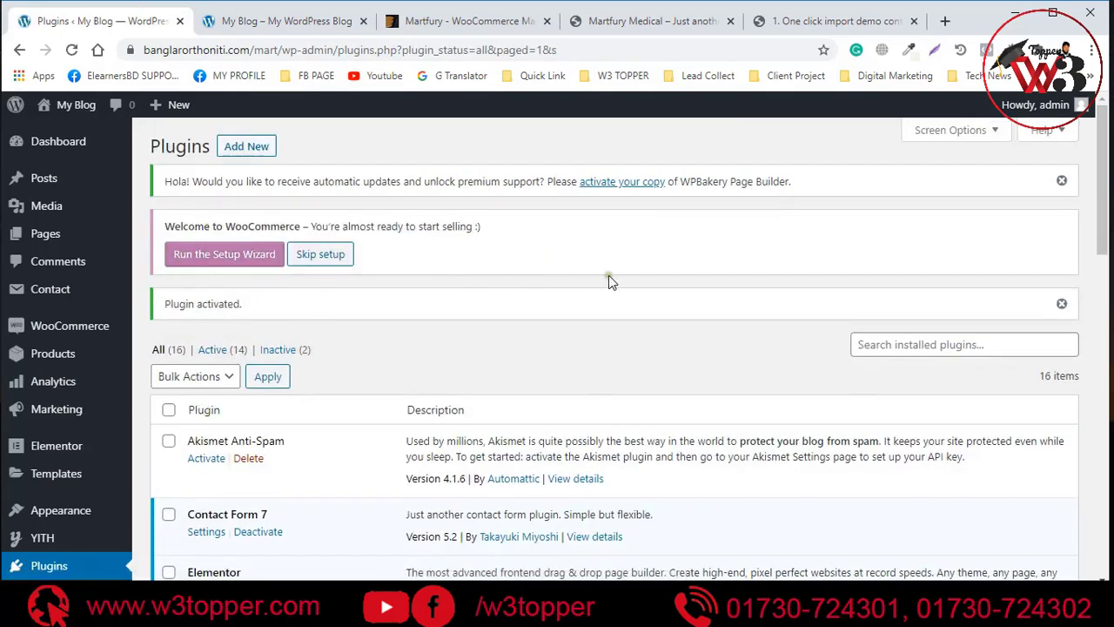
{"action": "scroll", "coordinate": [599, 277], "scroll_direction": "down", "scroll_amount": 2}
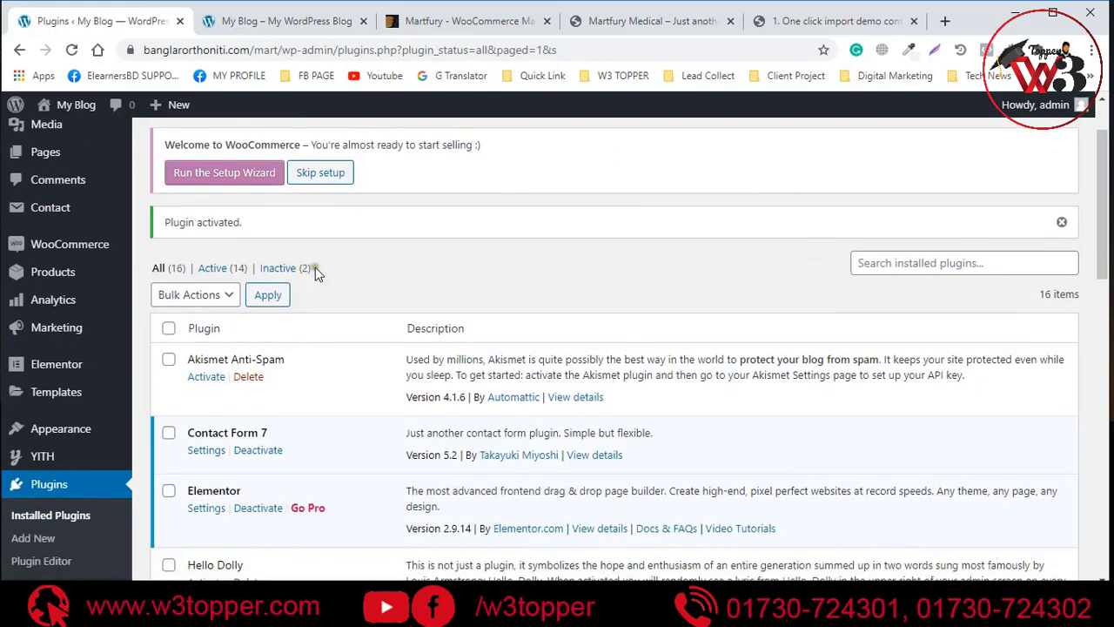
- Delete the inactive Akismet Anti-Spam and Hello Dolly plugins, confirming each deletion, and check the remaining installed plugins
{"action": "left_click", "coordinate": [250, 380]}
{"action": "left_click", "coordinate": [635, 154]}
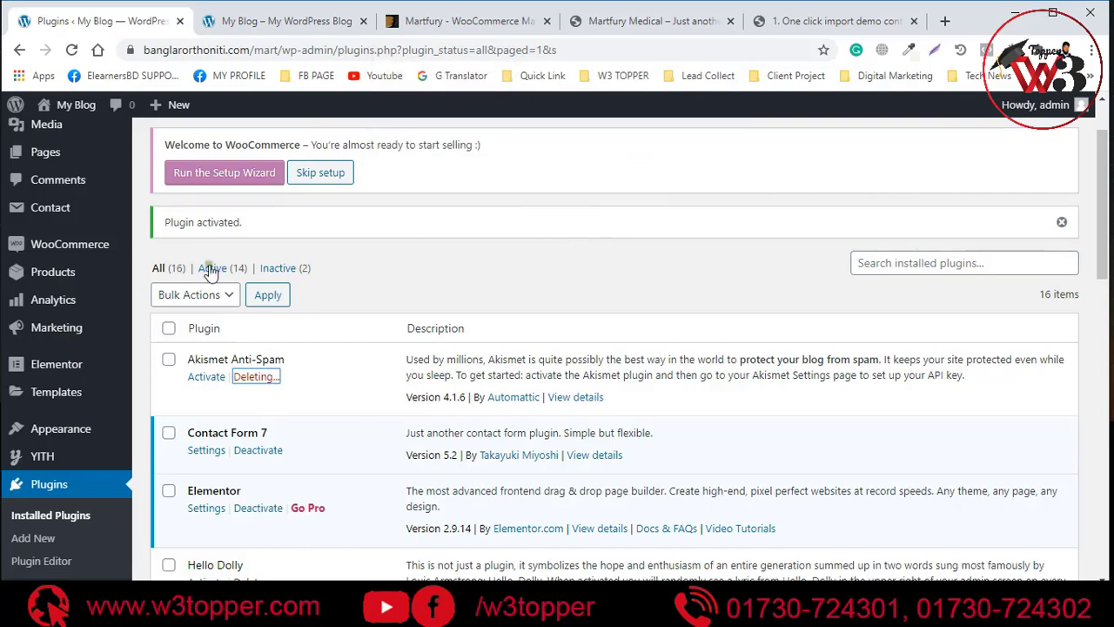
{"action": "scroll", "coordinate": [266, 282], "scroll_direction": "down", "scroll_amount": 2}
{"action": "scroll", "coordinate": [265, 283], "scroll_direction": "down", "scroll_amount": 1}
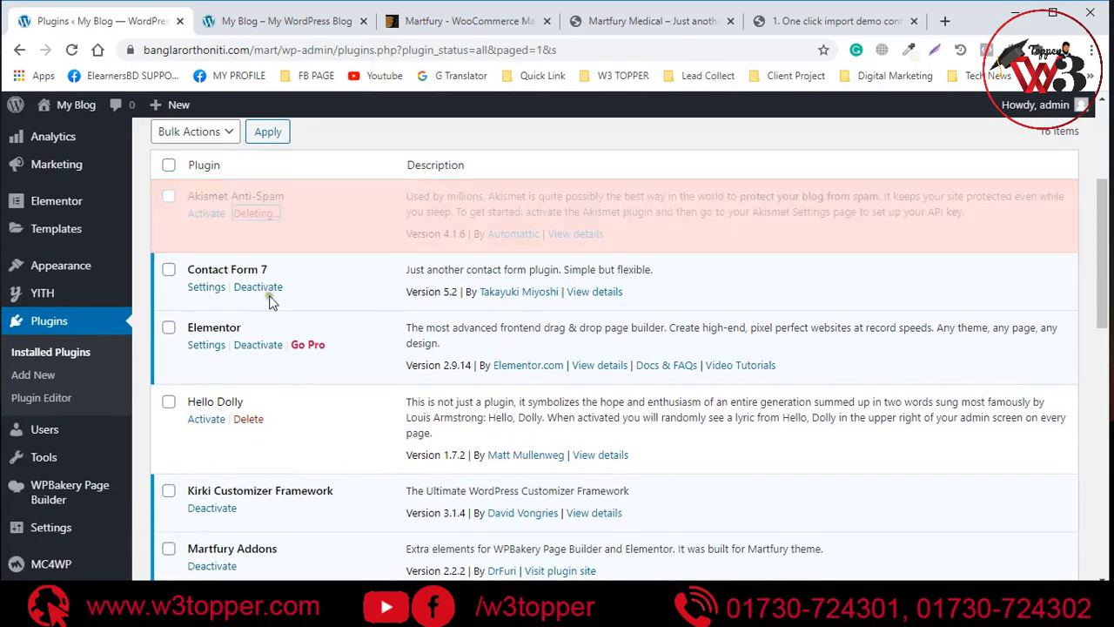
{"action": "left_click", "coordinate": [248, 377]}
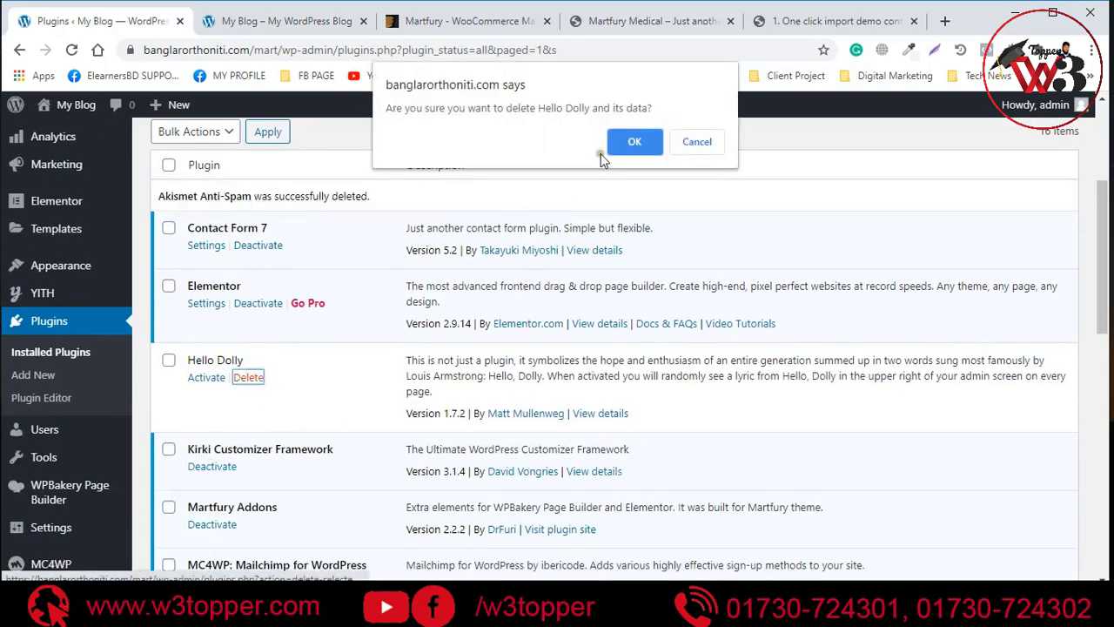
{"action": "left_click", "coordinate": [634, 138]}
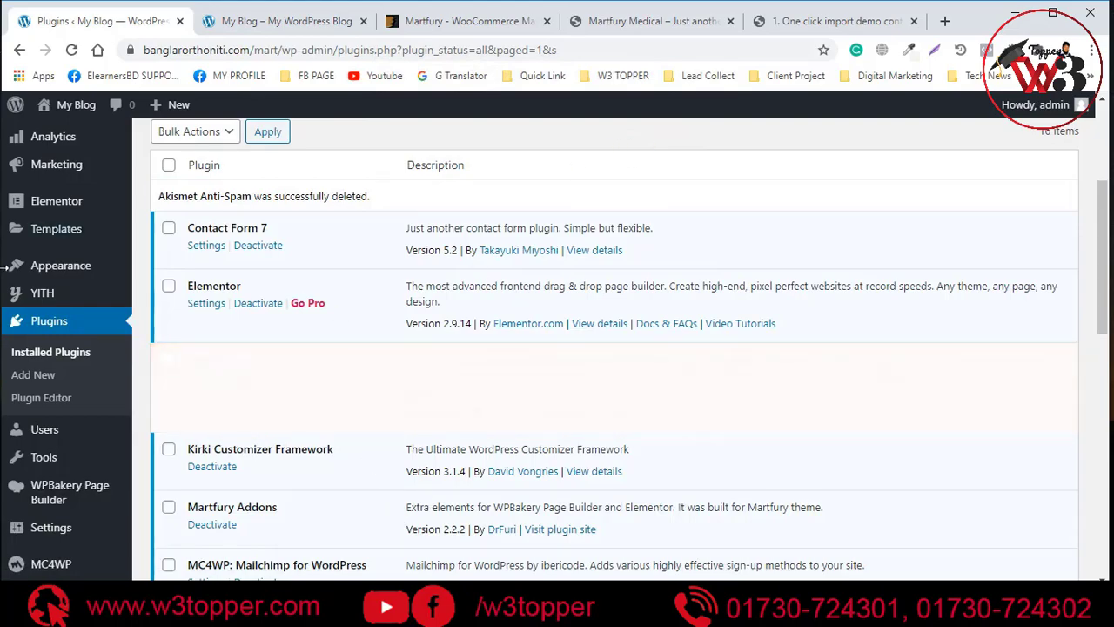
{"action": "scroll", "coordinate": [274, 461], "scroll_direction": "up", "scroll_amount": 1}
{"action": "scroll", "coordinate": [202, 246], "scroll_direction": "down", "scroll_amount": 6}
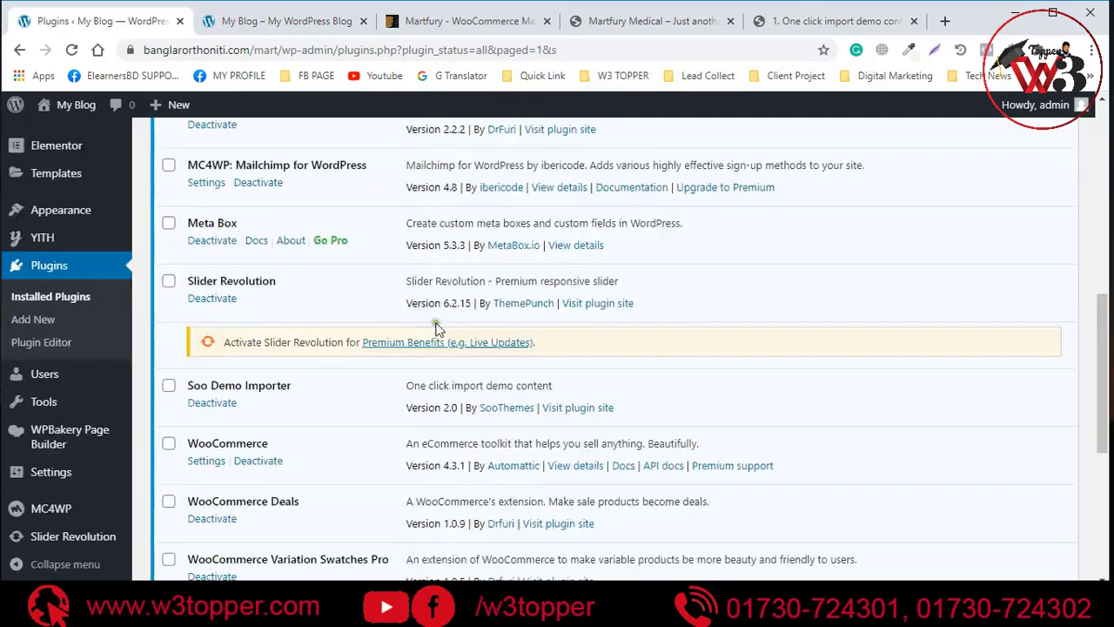
{"action": "scroll", "coordinate": [806, 368], "scroll_direction": "up", "scroll_amount": 4}
{"action": "scroll", "coordinate": [804, 366], "scroll_direction": "down", "scroll_amount": 7}
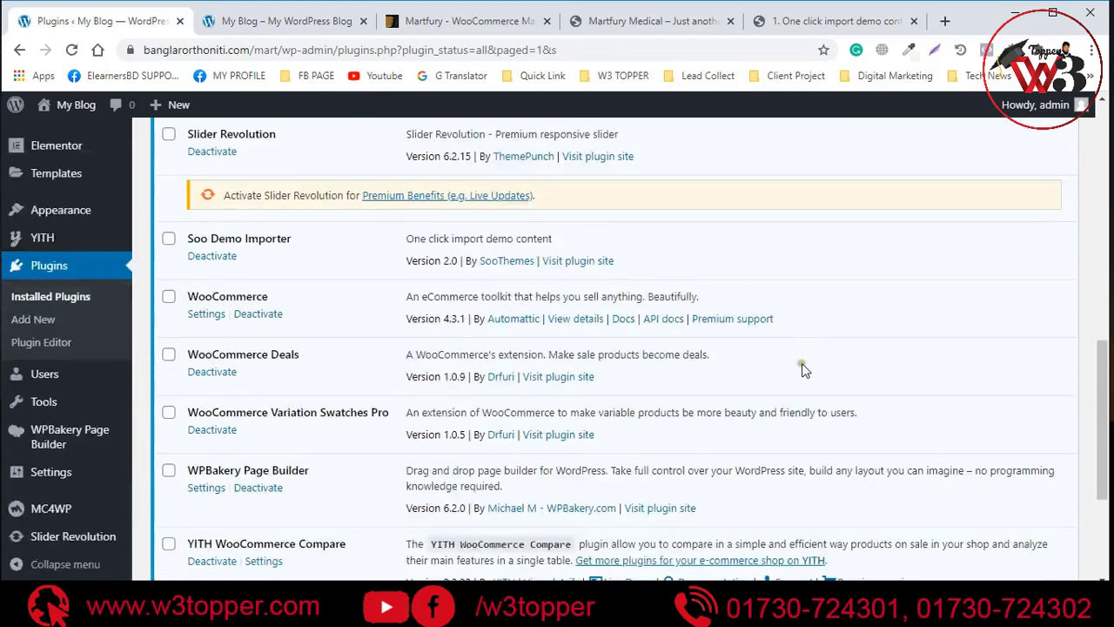
{"action": "scroll", "coordinate": [796, 366], "scroll_direction": "up", "scroll_amount": 12}
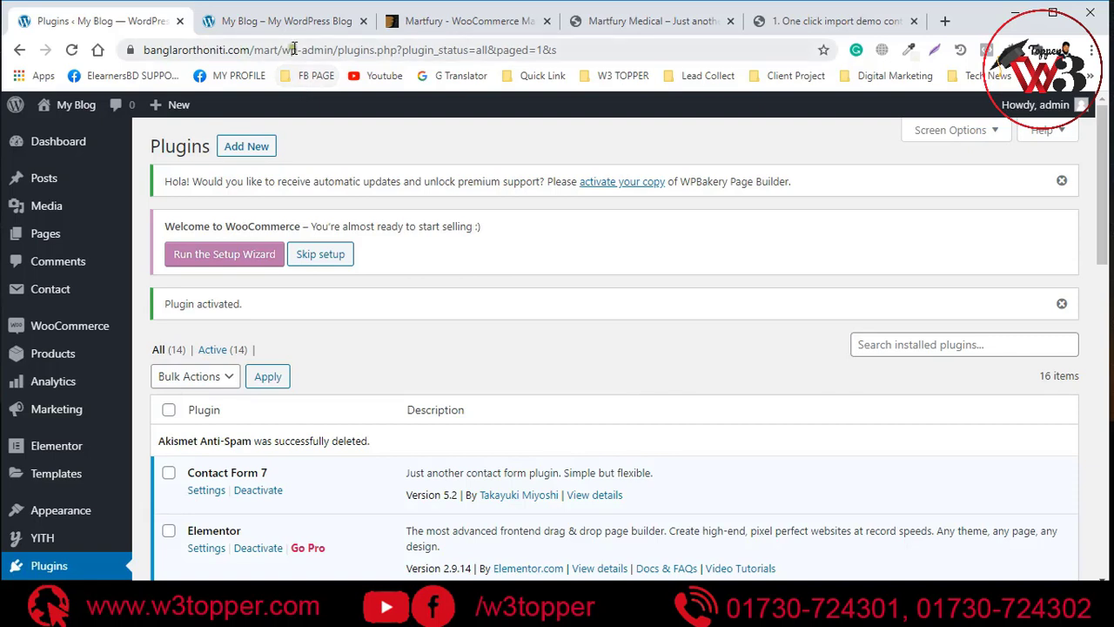
- Open the theme's Import Demo Data page in the WordPress admin
{"action": "mouse_move", "coordinate": [5, 470]}
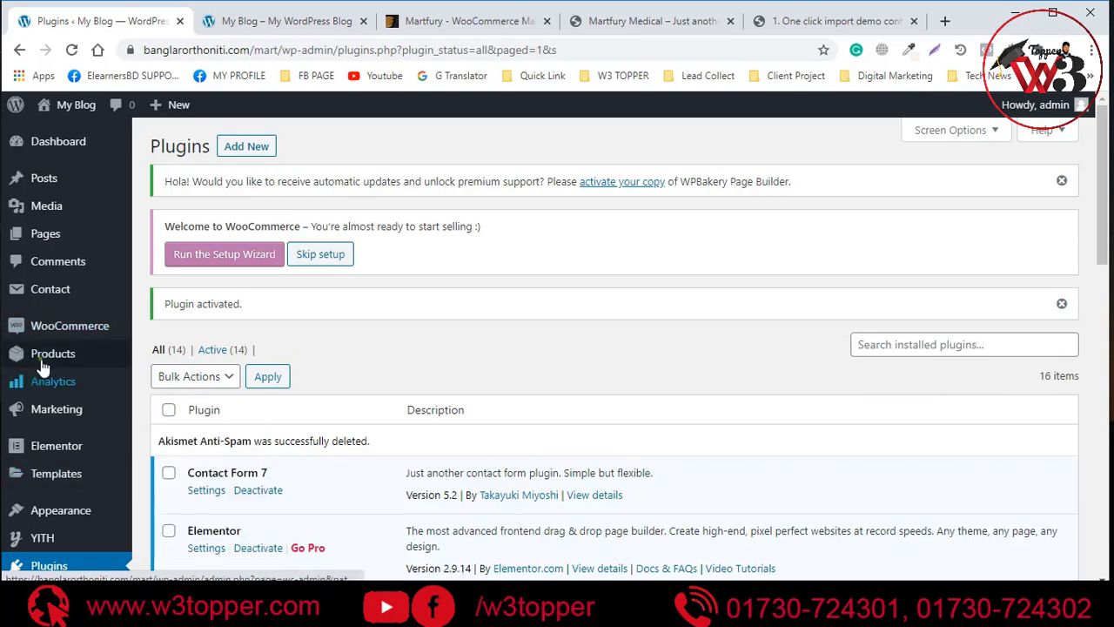
{"action": "scroll", "coordinate": [15, 360], "scroll_direction": "down", "scroll_amount": 1}
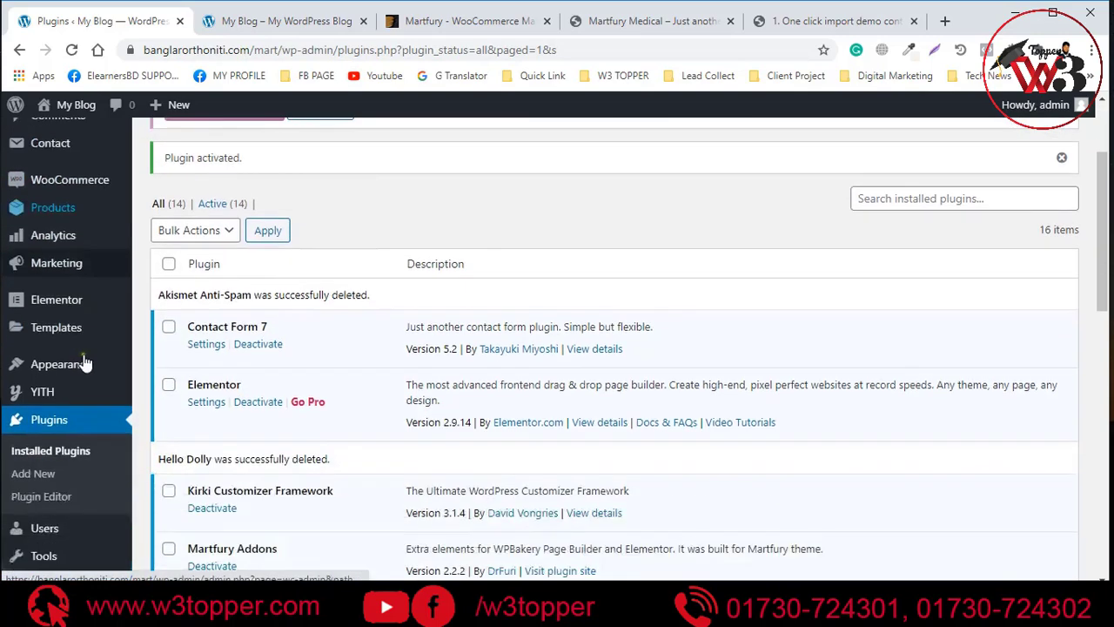
{"action": "scroll", "coordinate": [32, 403], "scroll_direction": "down", "scroll_amount": 3}
{"action": "mouse_move", "coordinate": [33, 409]}
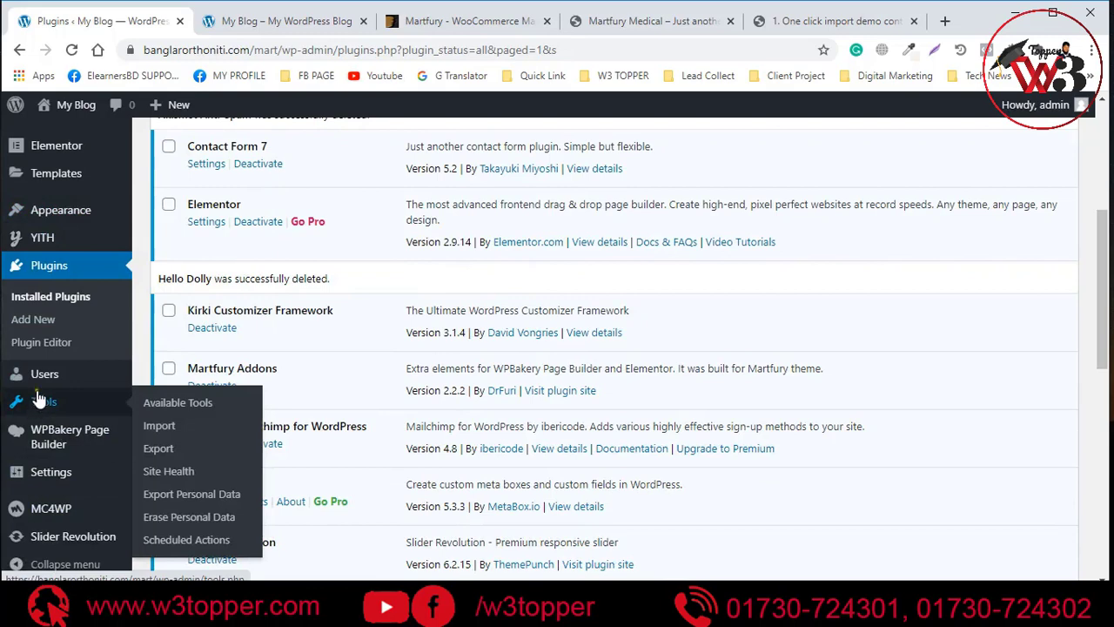
{"action": "scroll", "coordinate": [75, 447], "scroll_direction": "down", "scroll_amount": 1}
{"action": "mouse_move", "coordinate": [62, 473]}
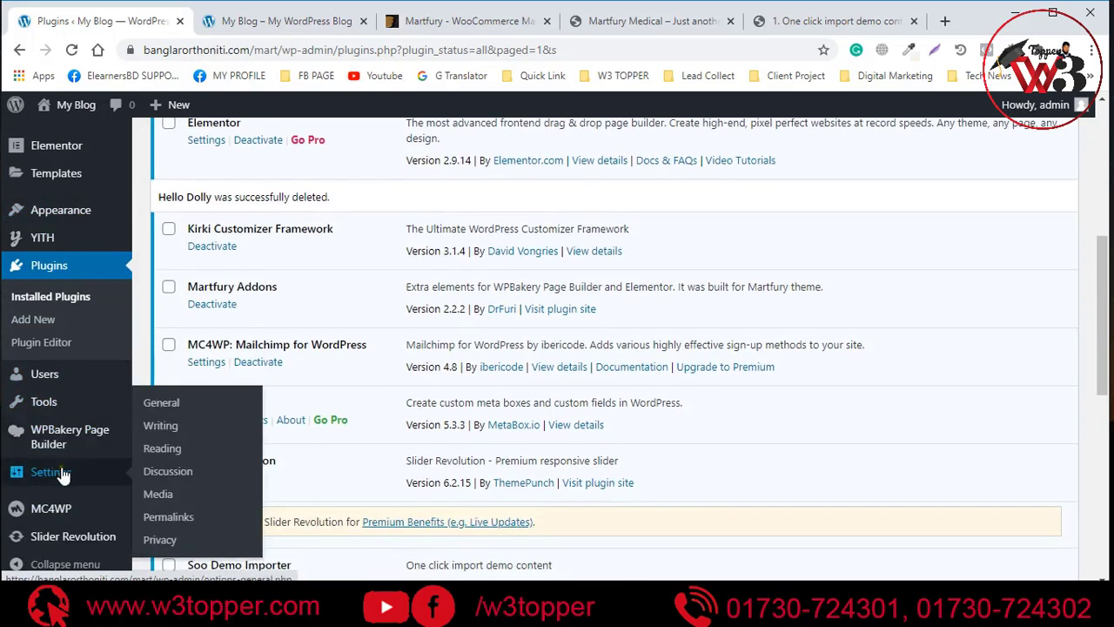
{"action": "scroll", "coordinate": [78, 391], "scroll_direction": "up", "scroll_amount": 4}
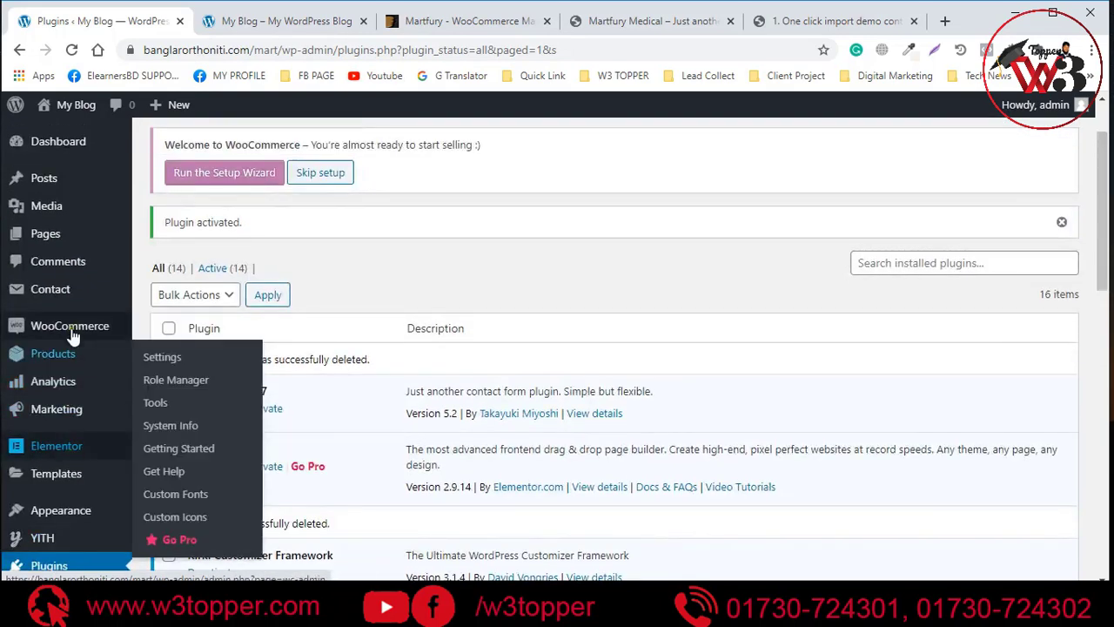
{"action": "mouse_move", "coordinate": [75, 510]}
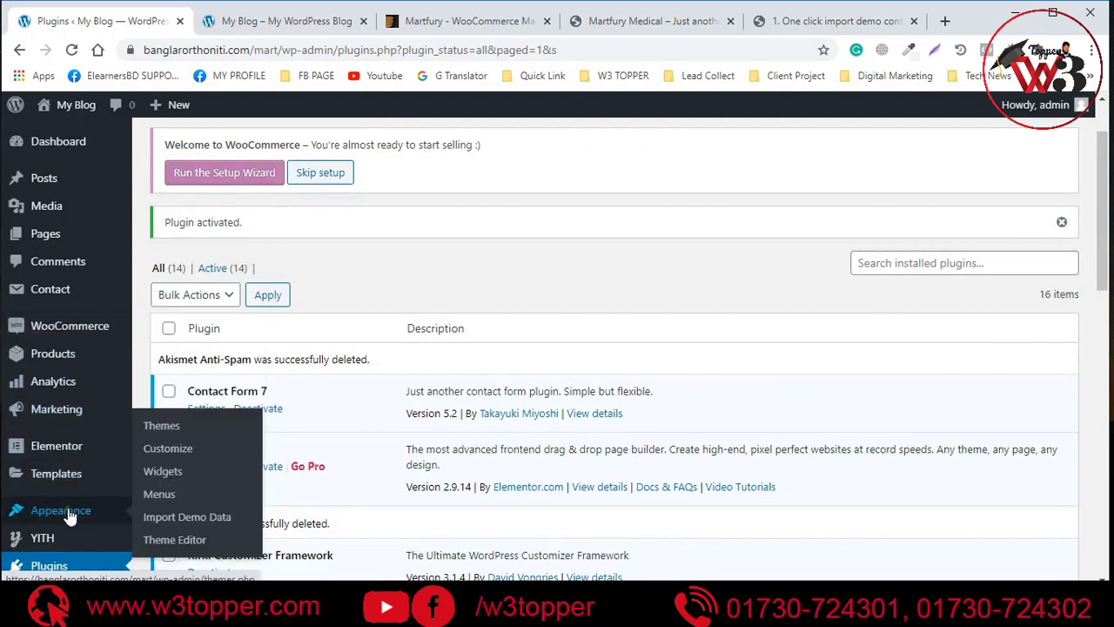
{"action": "left_click", "coordinate": [217, 527]}
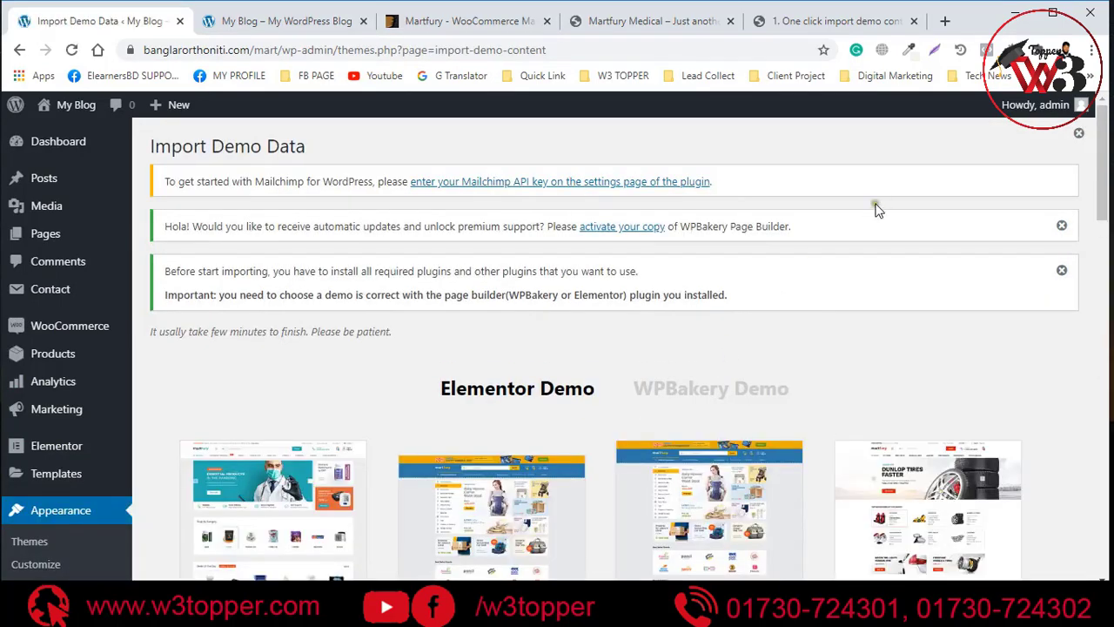
- Look through the available Elementor demos and import the Elementor - Medical demo, waiting until the import finishes
{"action": "scroll", "coordinate": [879, 227], "scroll_direction": "down", "scroll_amount": 3}
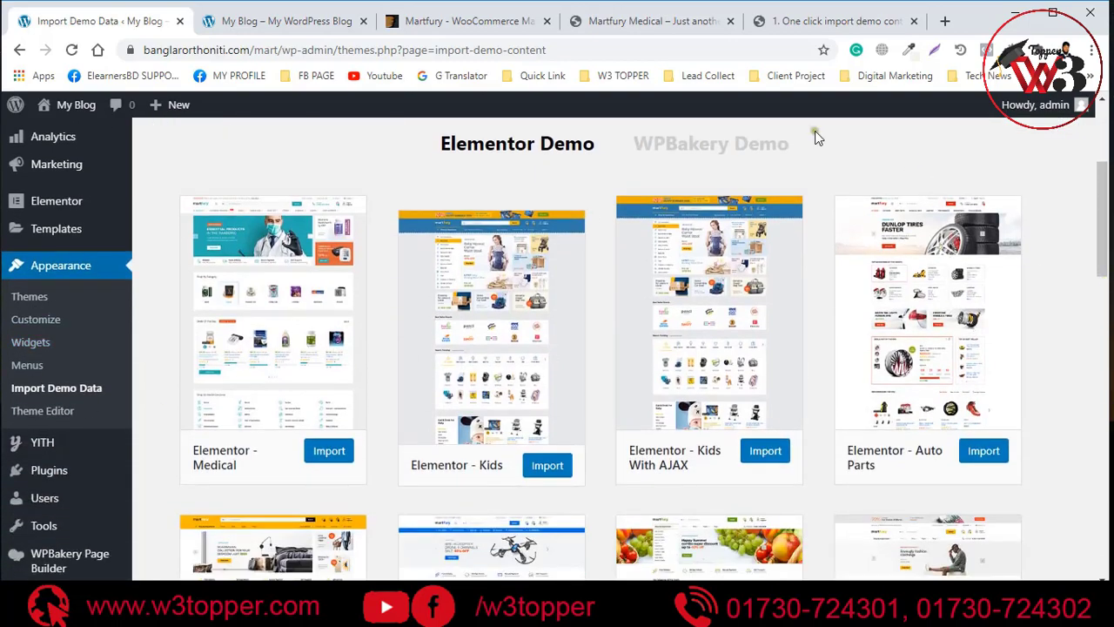
{"action": "scroll", "coordinate": [686, 278], "scroll_direction": "down", "scroll_amount": 15}
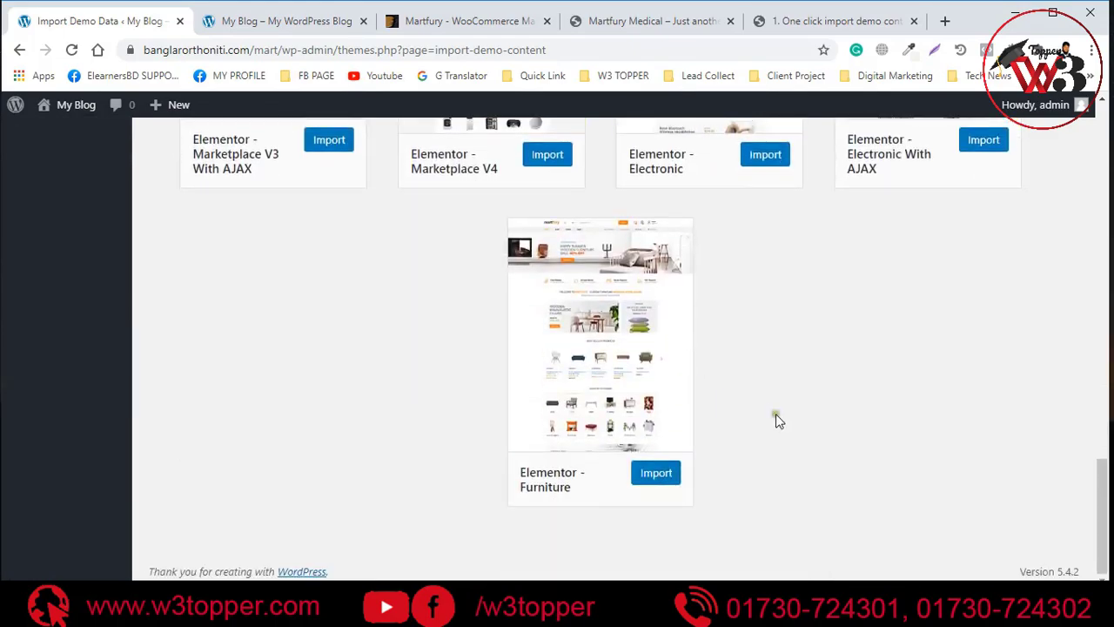
{"action": "scroll", "coordinate": [766, 401], "scroll_direction": "up", "scroll_amount": 5}
{"action": "scroll", "coordinate": [766, 400], "scroll_direction": "up", "scroll_amount": 6}
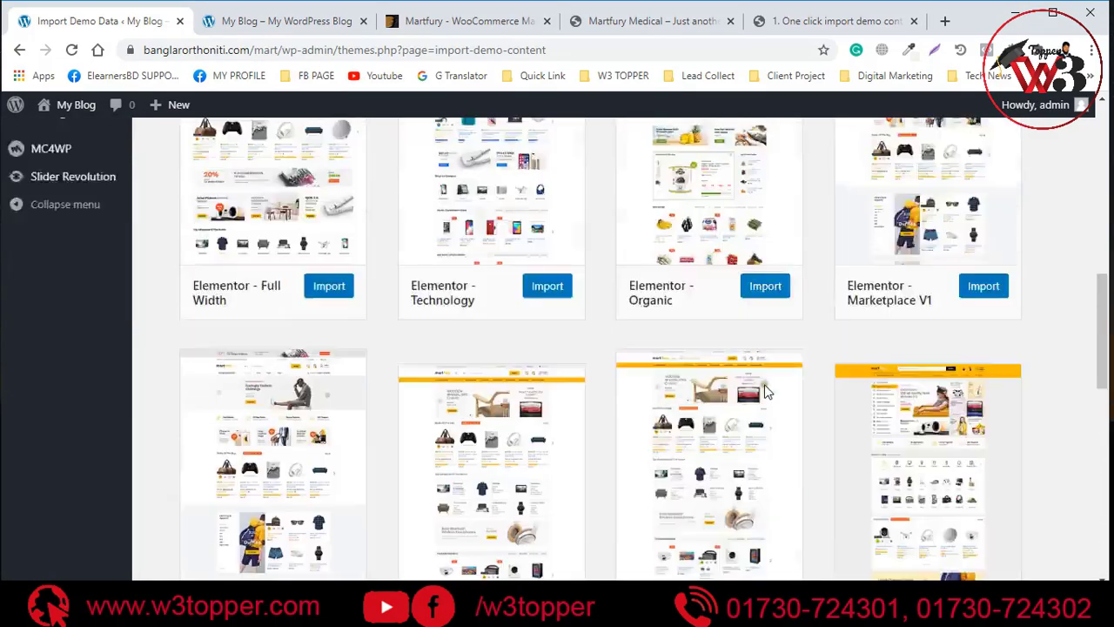
{"action": "scroll", "coordinate": [703, 322], "scroll_direction": "up", "scroll_amount": 3}
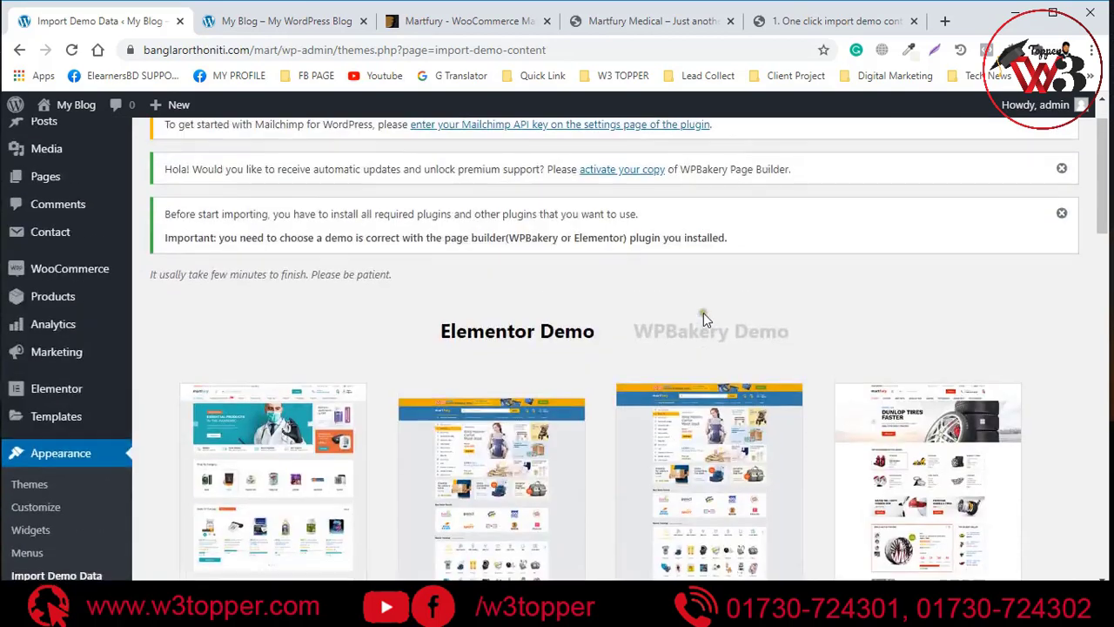
{"action": "scroll", "coordinate": [703, 316], "scroll_direction": "down", "scroll_amount": 3}
{"action": "scroll", "coordinate": [233, 304], "scroll_direction": "up", "scroll_amount": 1}
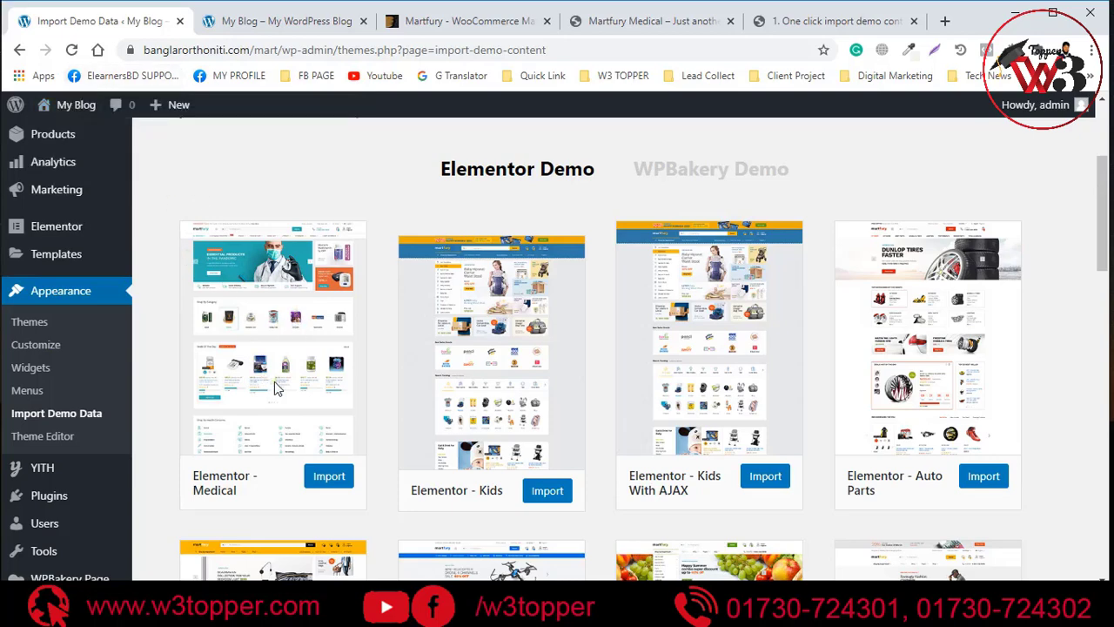
{"action": "left_click", "coordinate": [327, 478]}
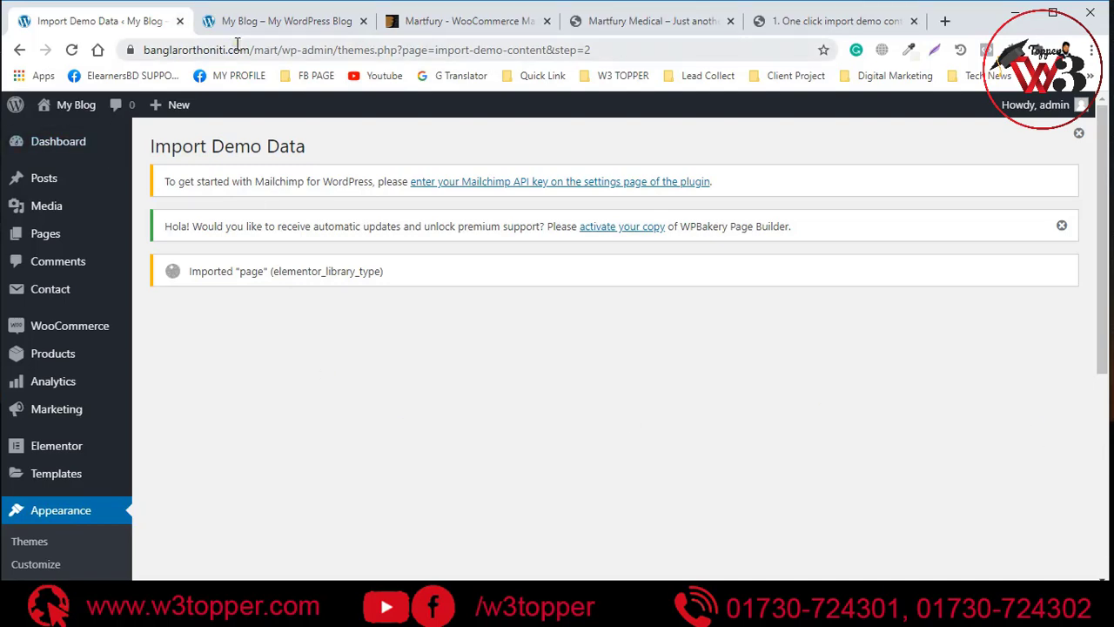
{"action": "scroll", "coordinate": [34, 383], "scroll_direction": "down", "scroll_amount": 3}
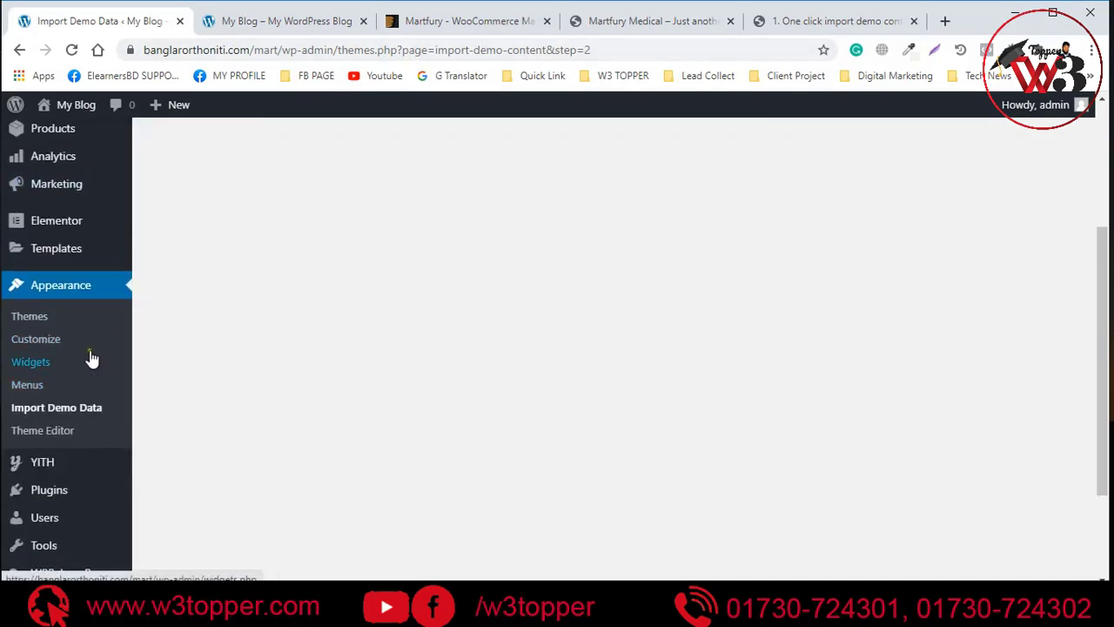
{"action": "scroll", "coordinate": [91, 358], "scroll_direction": "up", "scroll_amount": 3}
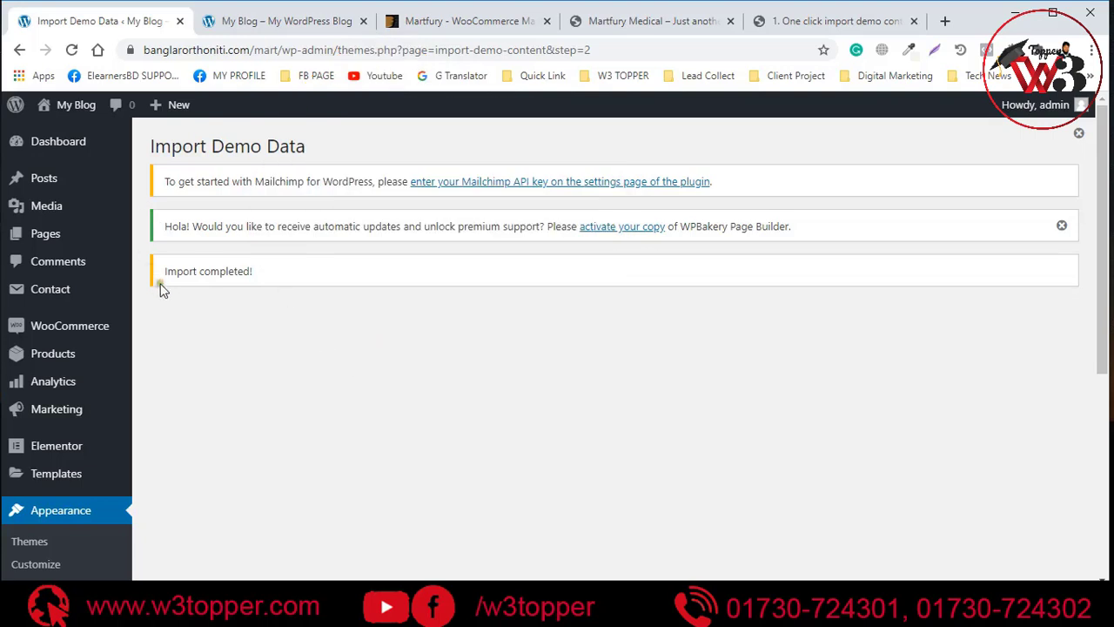
- Reload the site's front page and examine the imported demo's header, banner, product categories, deals and recommended products
{"action": "left_click", "coordinate": [265, 21]}
{"action": "left_click", "coordinate": [73, 51]}
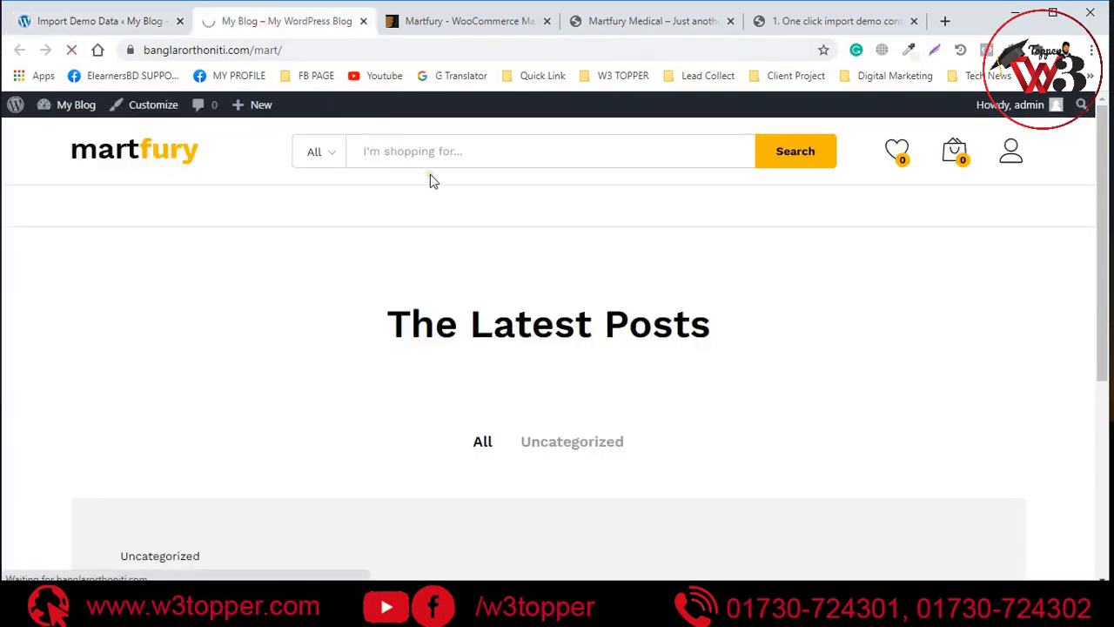
{"action": "left_click_drag", "start_coordinate": [259, 51], "coordinate": [494, 56]}
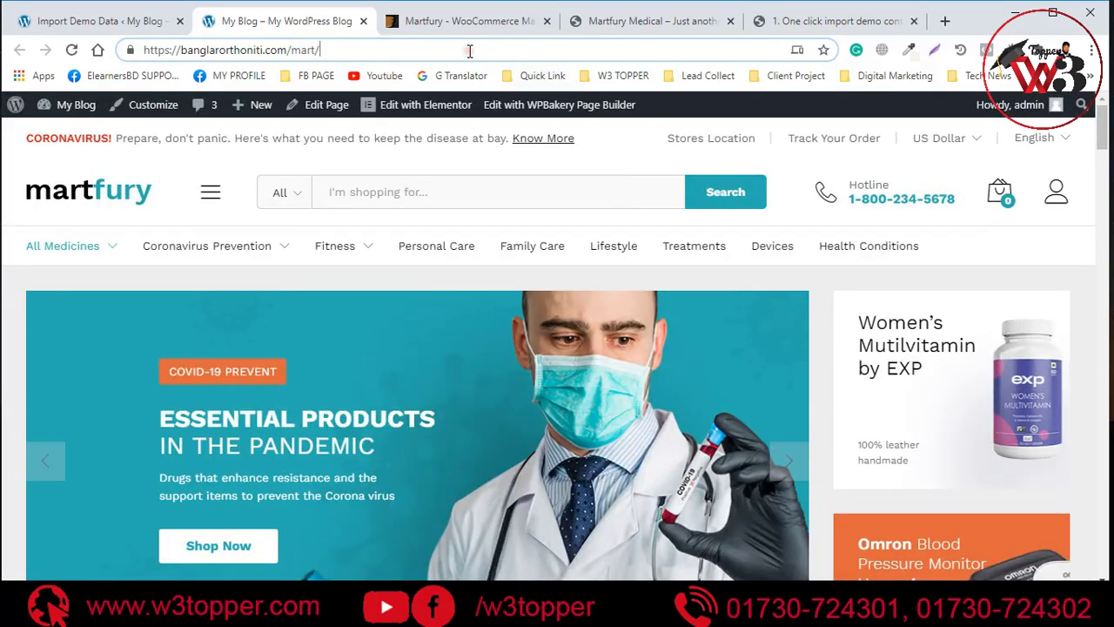
{"action": "scroll", "coordinate": [718, 347], "scroll_direction": "down", "scroll_amount": 4}
{"action": "scroll", "coordinate": [719, 346], "scroll_direction": "down", "scroll_amount": 4}
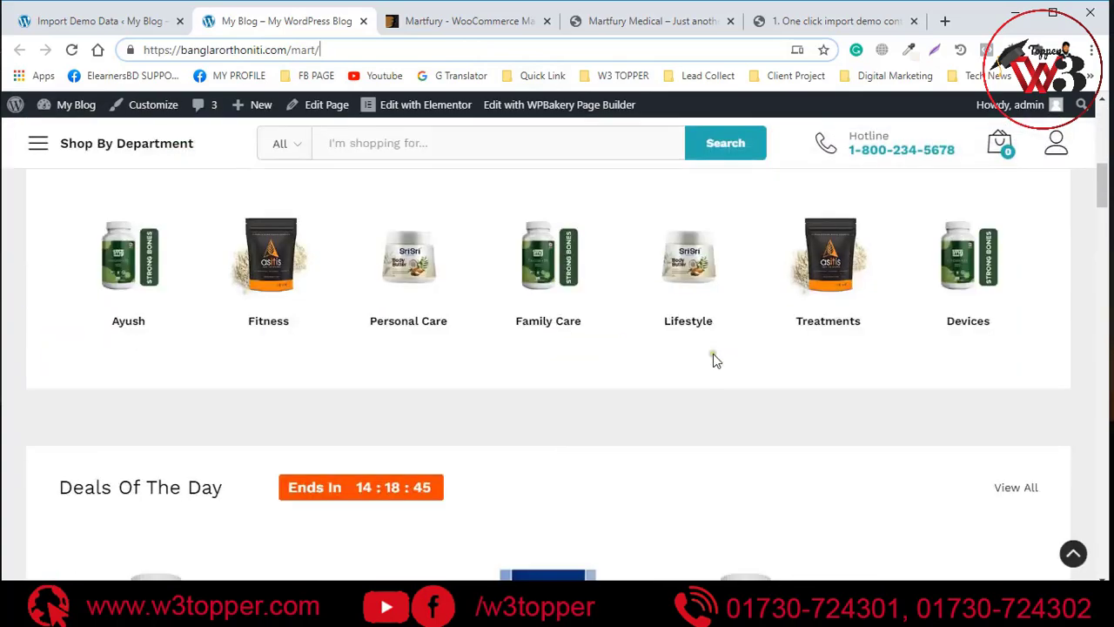
{"action": "scroll", "coordinate": [713, 353], "scroll_direction": "down", "scroll_amount": 20}
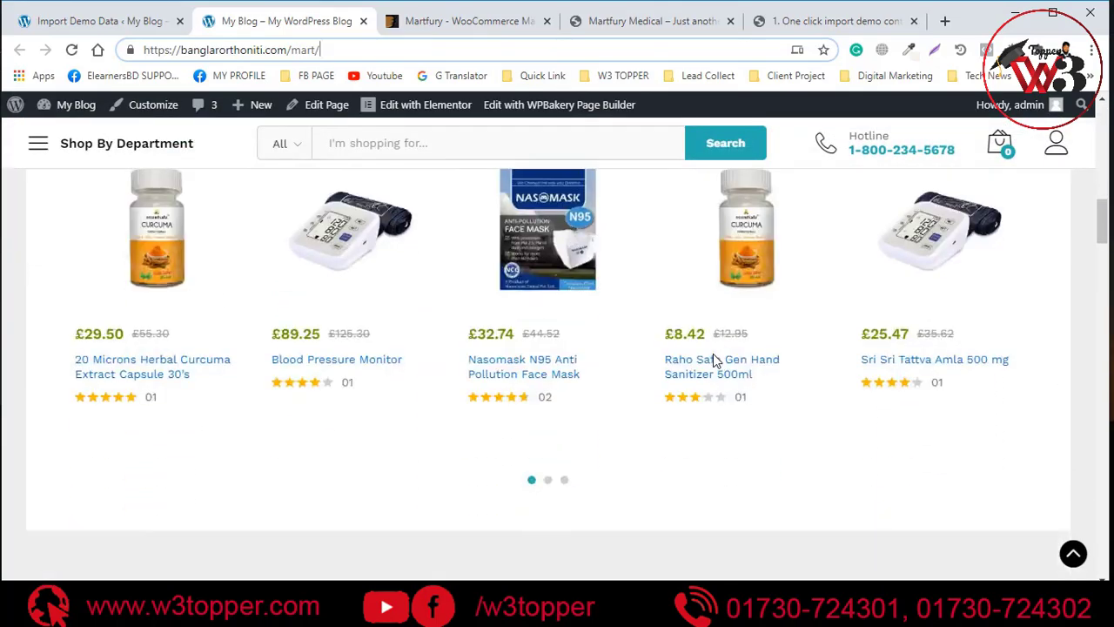
{"action": "scroll", "coordinate": [751, 392], "scroll_direction": "down", "scroll_amount": 10}
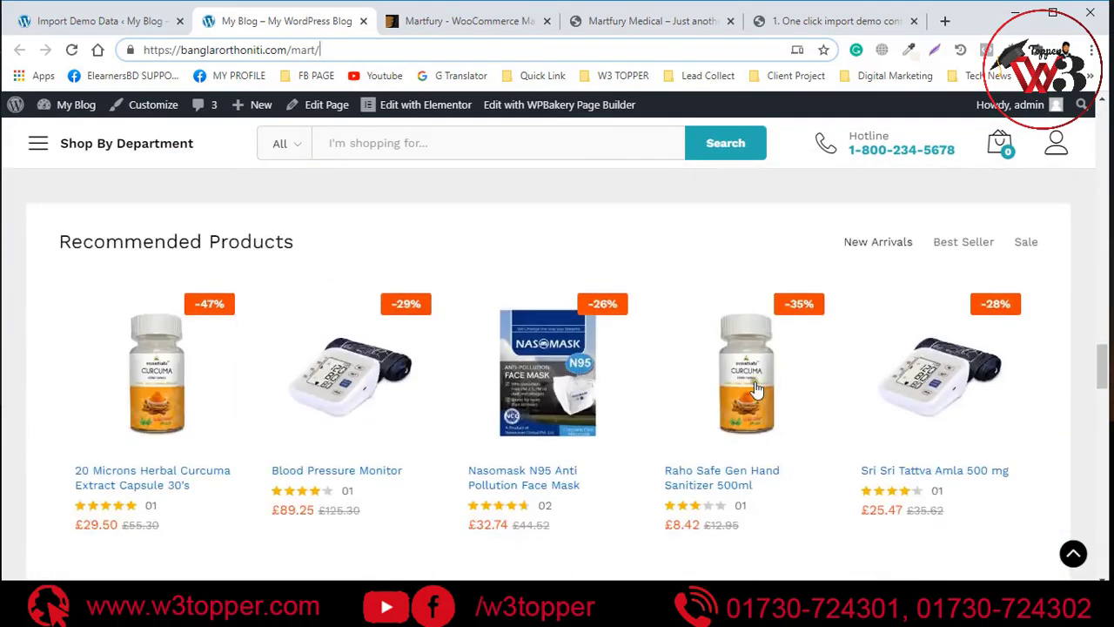
{"action": "left_click_drag", "start_coordinate": [1106, 414], "coordinate": [1102, 130]}
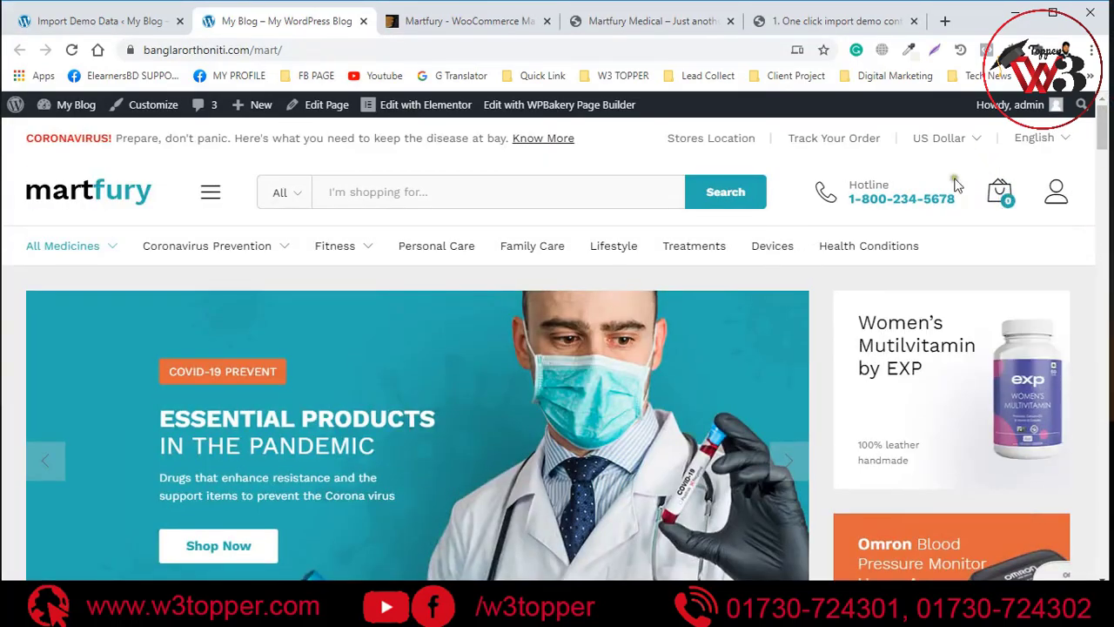
{"action": "left_click", "coordinate": [512, 191]}
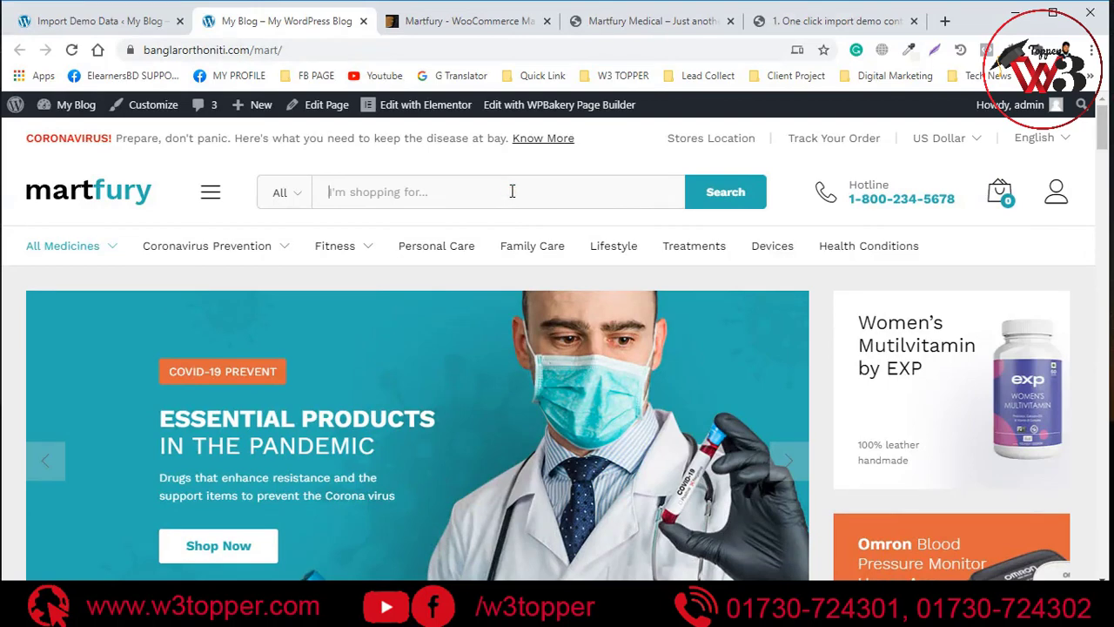